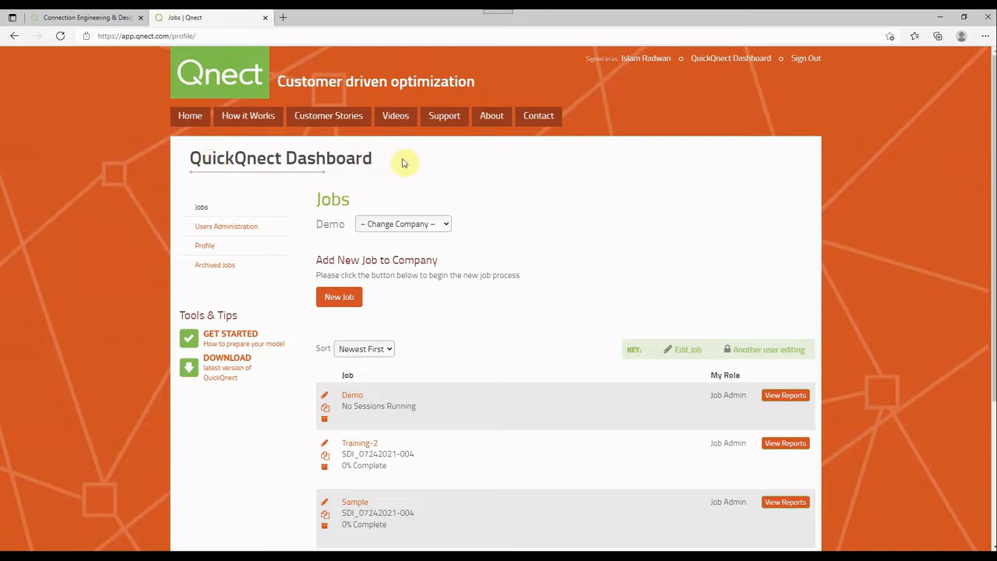
Copy the Demo job in the jobs list as a new job named Demo-3
{"action": "scroll", "coordinate": [404, 162], "scroll_direction": "down", "scroll_amount": 1}
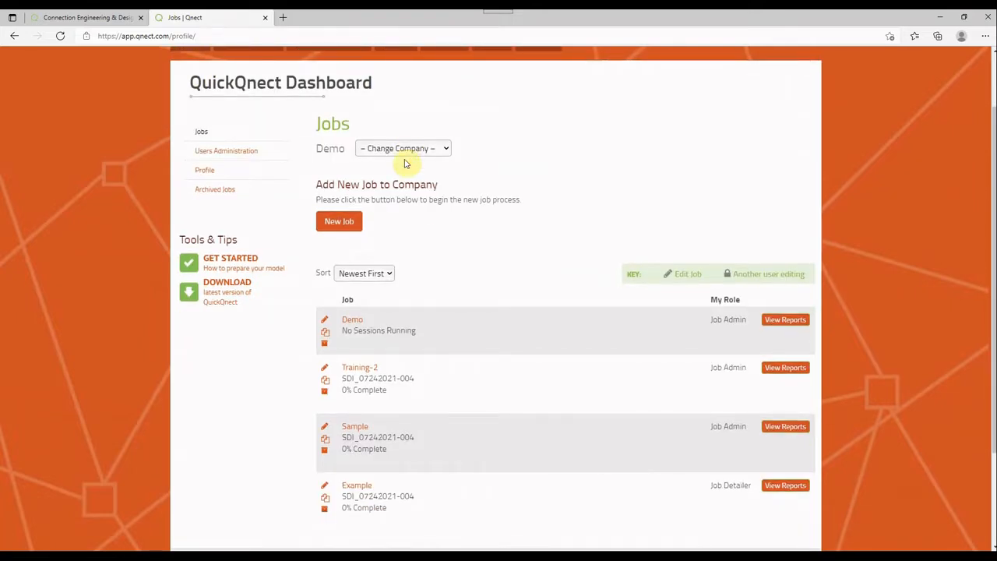
{"action": "scroll", "coordinate": [405, 163], "scroll_direction": "up", "scroll_amount": 1}
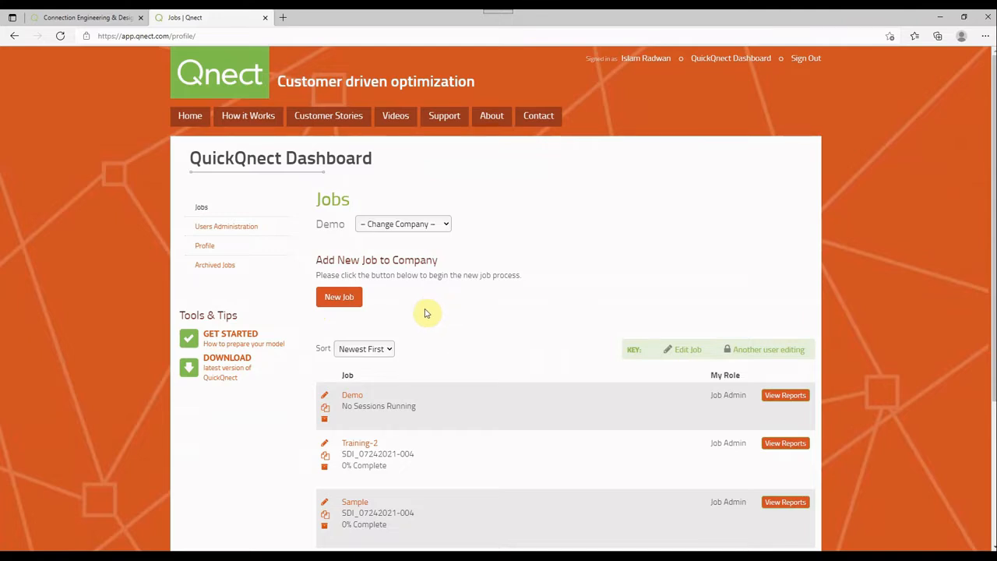
{"action": "scroll", "coordinate": [416, 296], "scroll_direction": "down", "scroll_amount": 2}
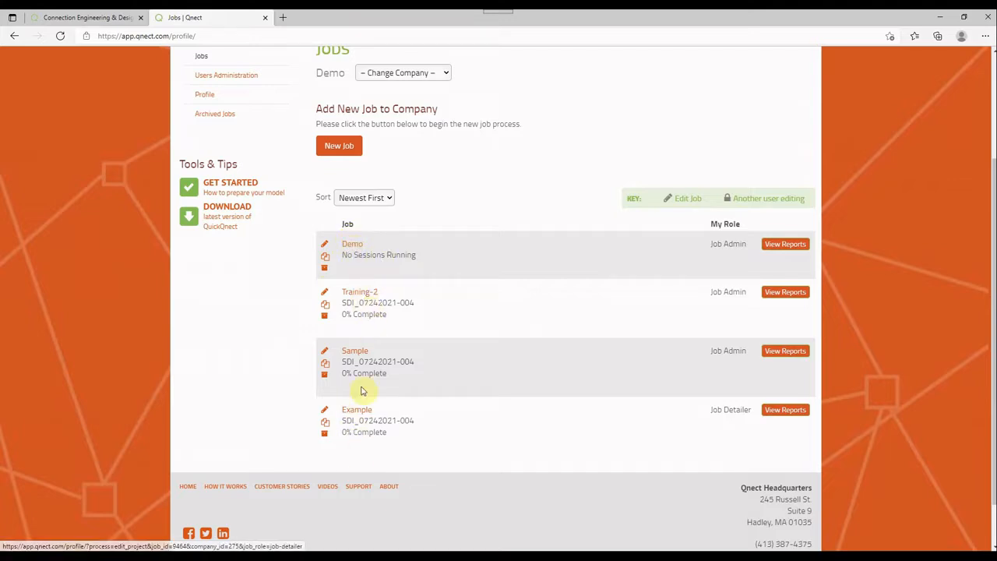
{"action": "left_click", "coordinate": [326, 259]}
{"action": "left_click", "coordinate": [385, 304]}
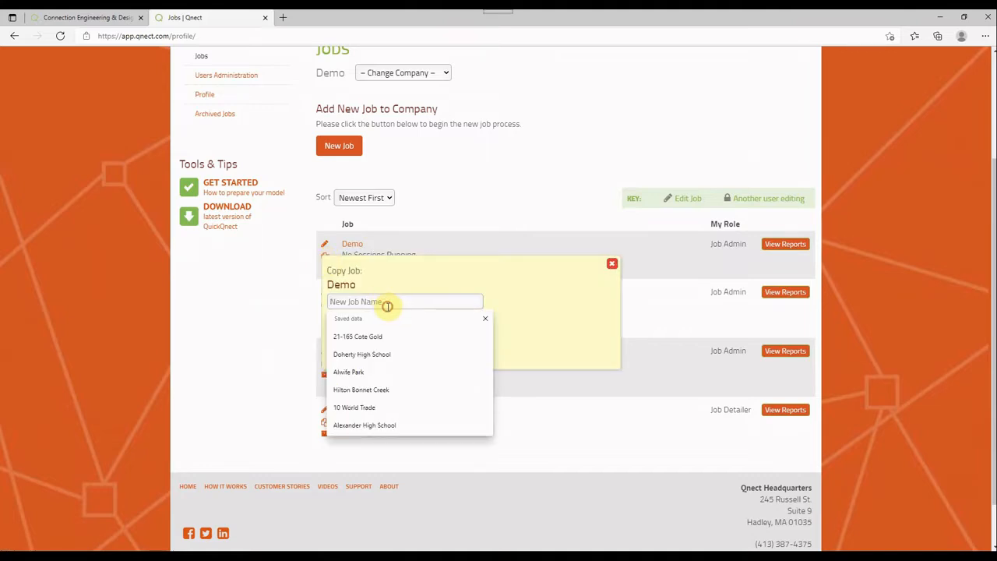
{"action": "type", "text": "Demo"}
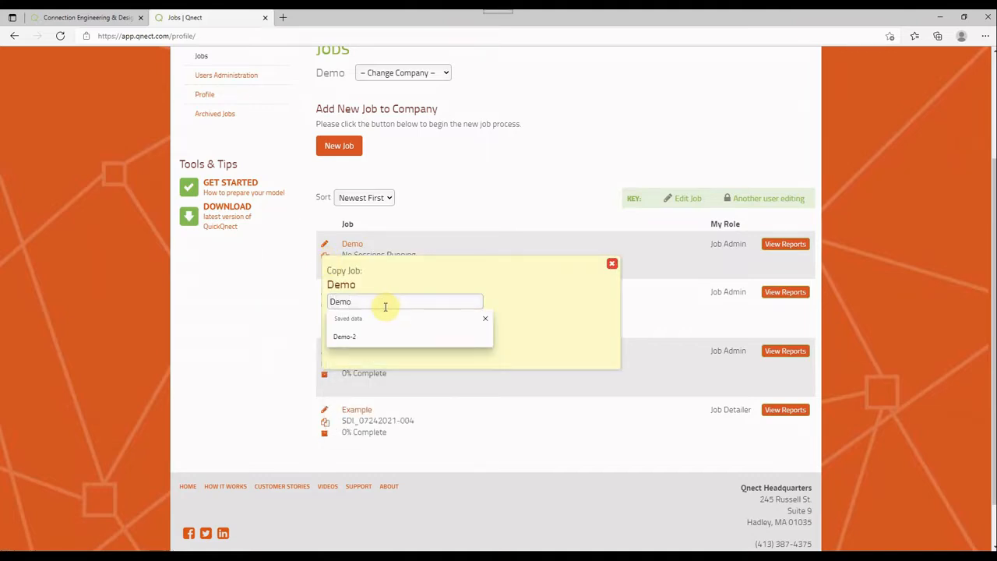
{"action": "type", "text": "-2"}
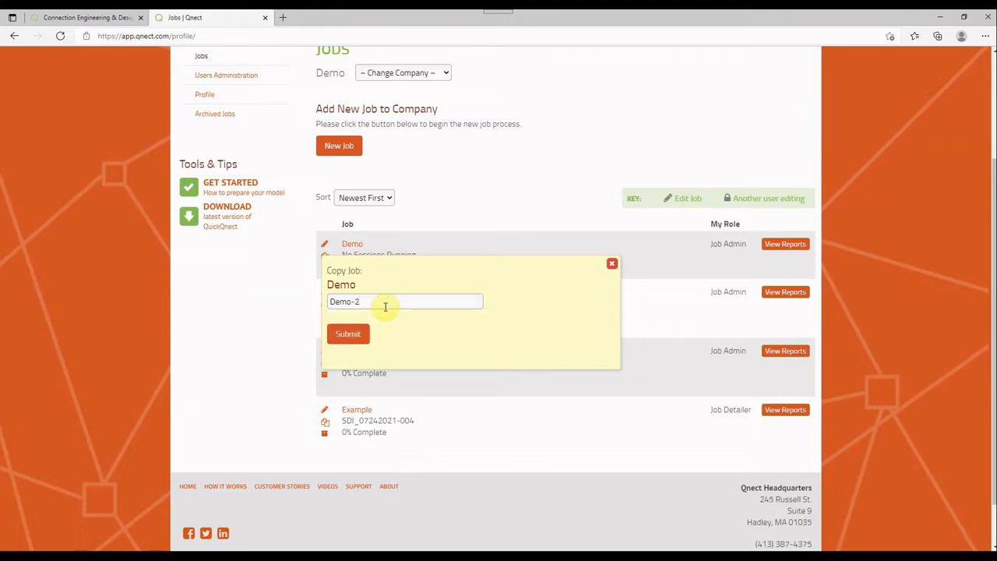
{"action": "key", "text": "BackSpace"}
{"action": "type", "text": "3"}
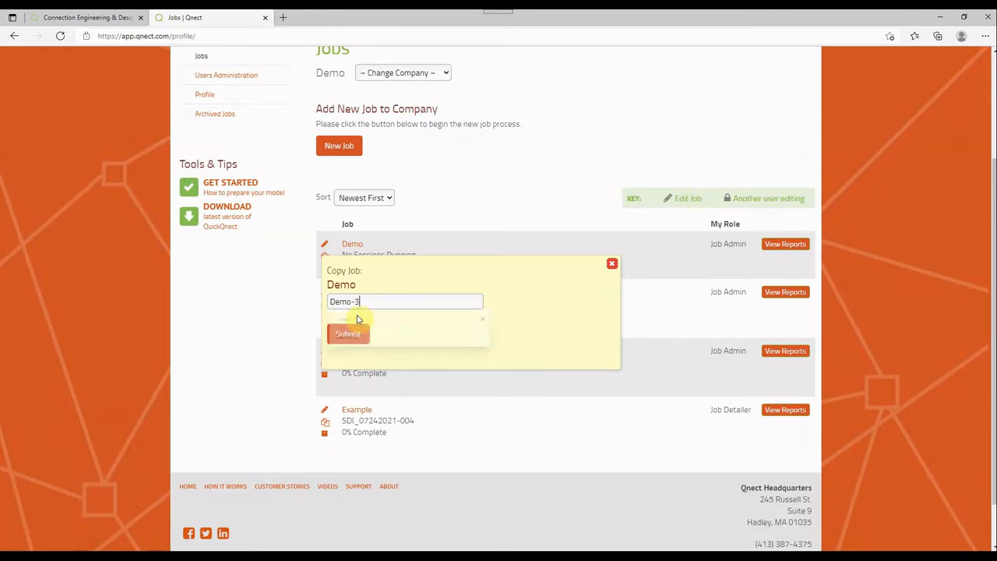
{"action": "left_click", "coordinate": [351, 333]}
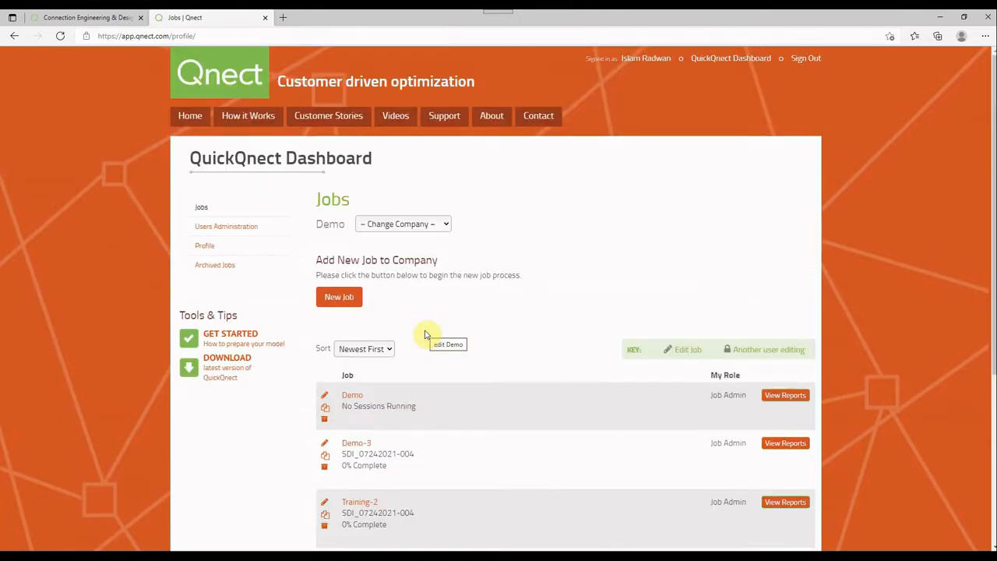
Open the Demo-3 job for editing and look through its required, advanced and optional sections
{"action": "scroll", "coordinate": [413, 330], "scroll_direction": "down", "scroll_amount": 1}
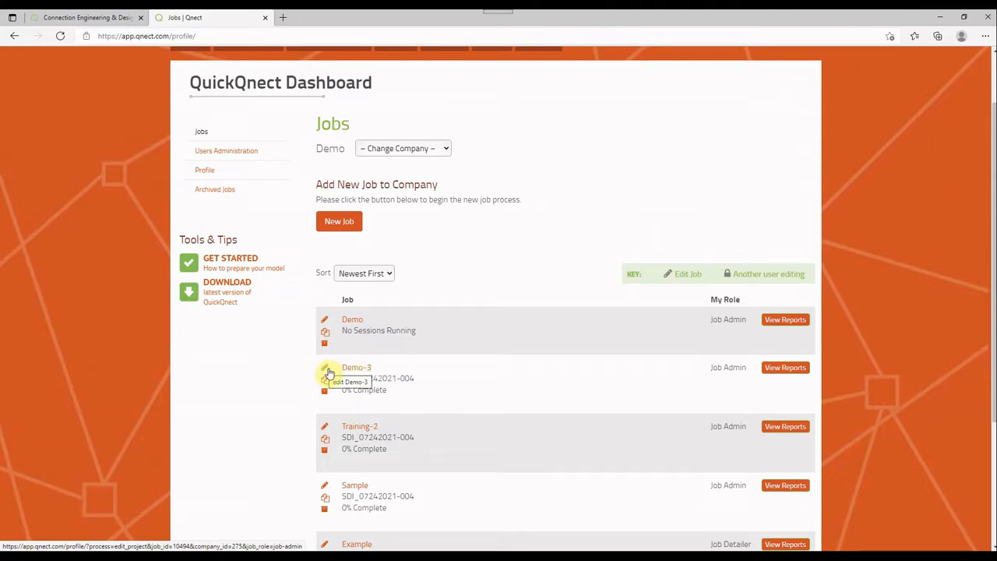
{"action": "left_click", "coordinate": [352, 370]}
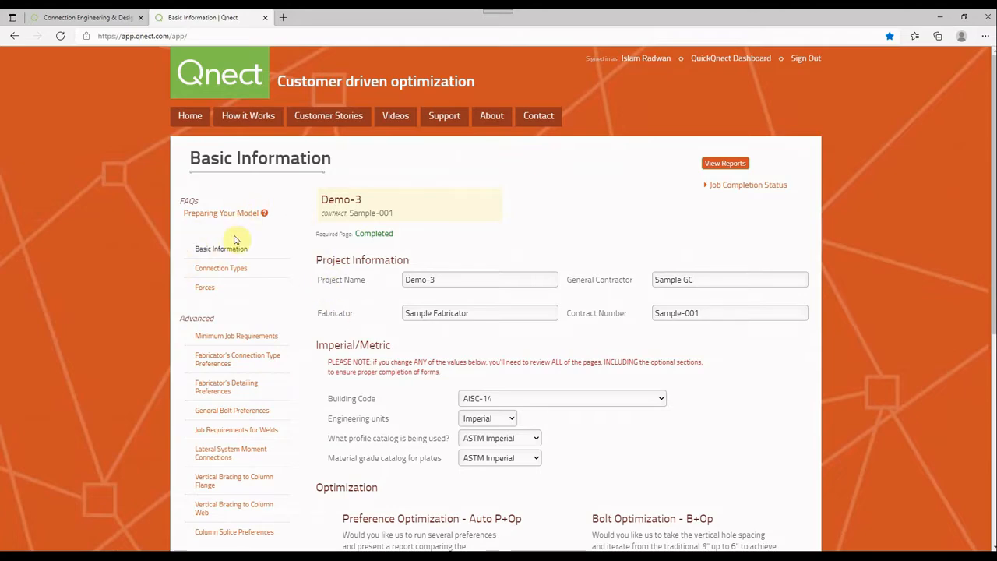
{"action": "scroll", "coordinate": [239, 239], "scroll_direction": "down", "scroll_amount": 1}
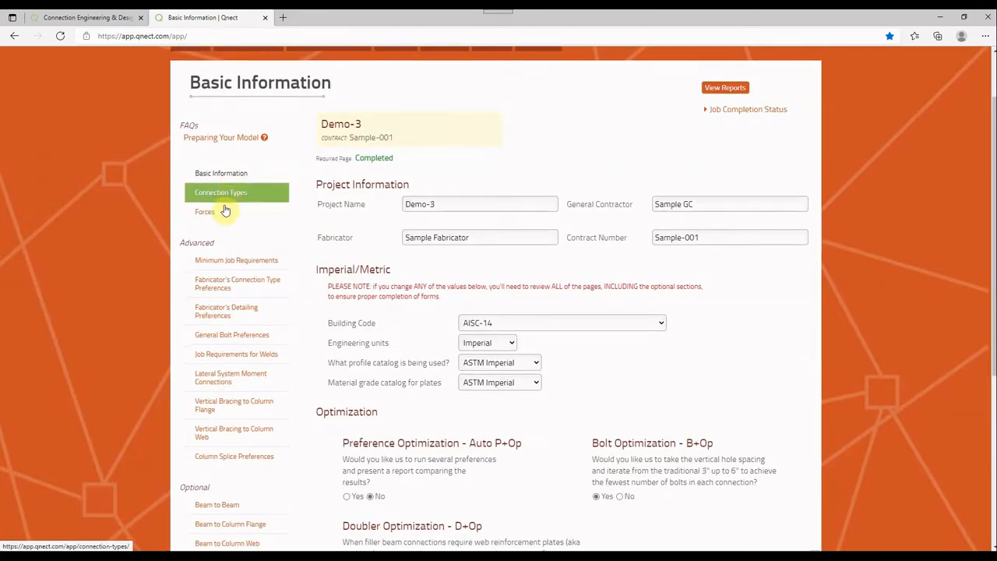
{"action": "scroll", "coordinate": [221, 206], "scroll_direction": "down", "scroll_amount": 2}
{"action": "scroll", "coordinate": [221, 232], "scroll_direction": "up", "scroll_amount": 3}
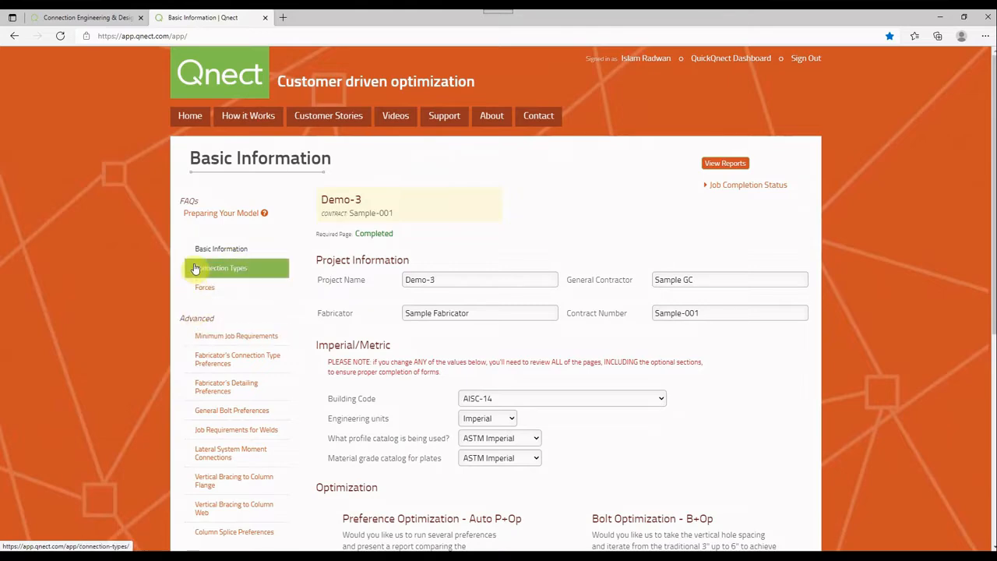
{"action": "scroll", "coordinate": [196, 315], "scroll_direction": "down", "scroll_amount": 1}
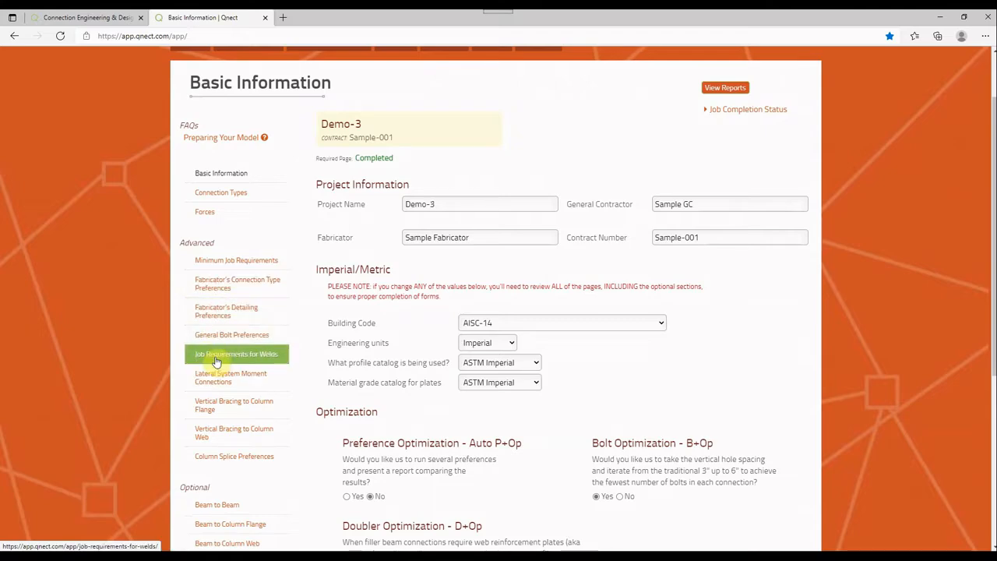
{"action": "scroll", "coordinate": [197, 354], "scroll_direction": "down", "scroll_amount": 2}
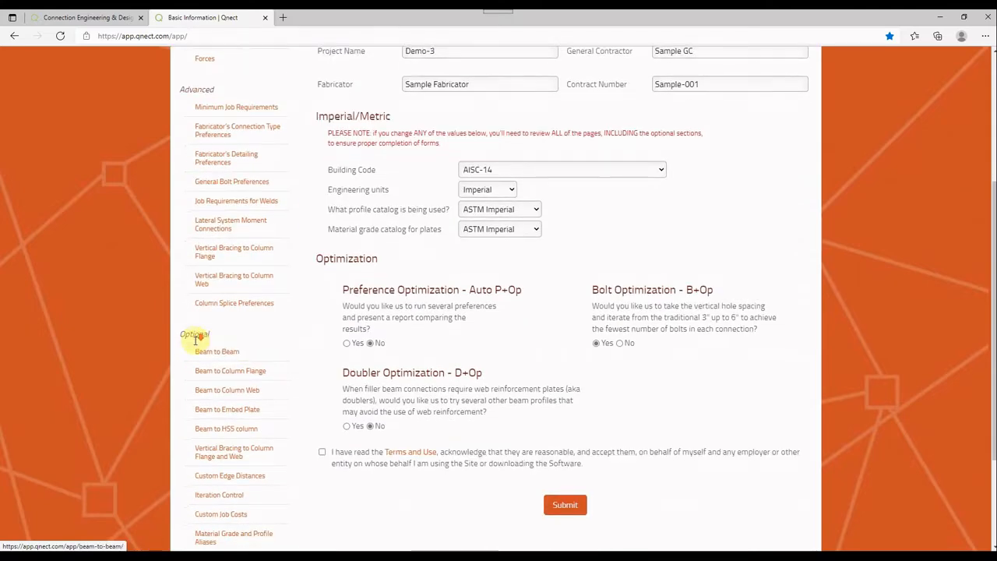
{"action": "scroll", "coordinate": [196, 339], "scroll_direction": "down", "scroll_amount": 2}
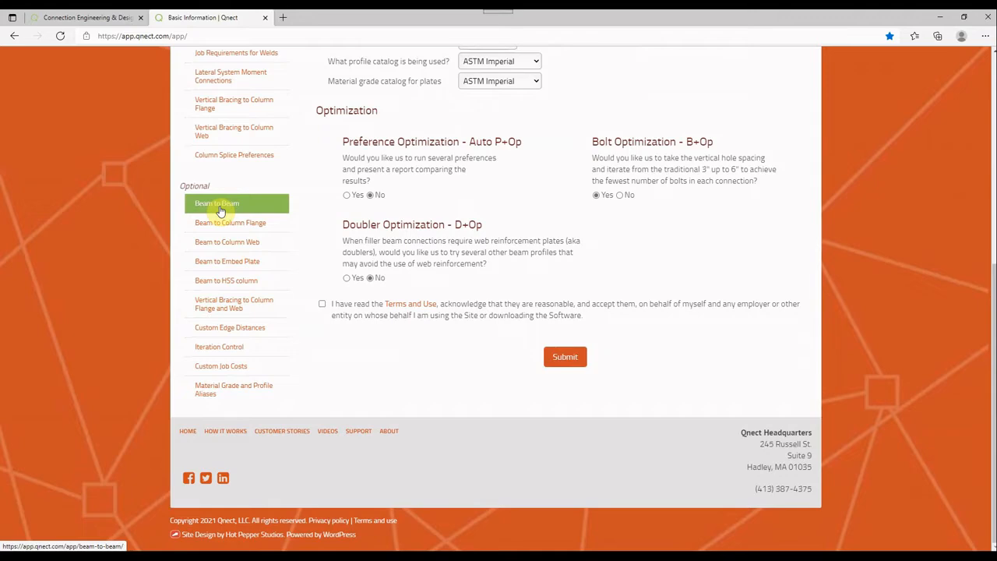
{"action": "scroll", "coordinate": [221, 204], "scroll_direction": "up", "scroll_amount": 5}
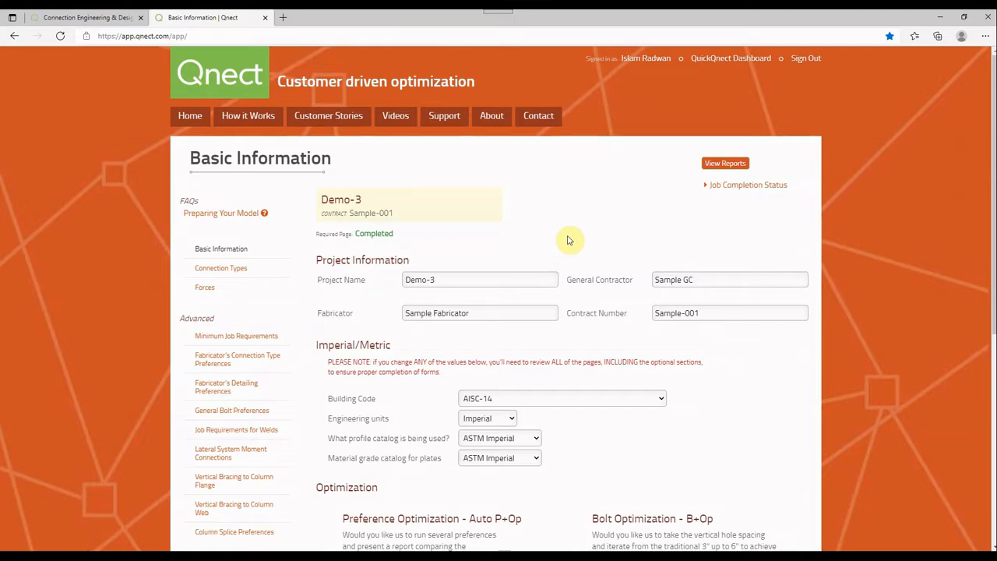
Examine the building code, engineering units, catalog and optimization settings in the Basic Information form
{"action": "scroll", "coordinate": [540, 205], "scroll_direction": "down", "scroll_amount": 2}
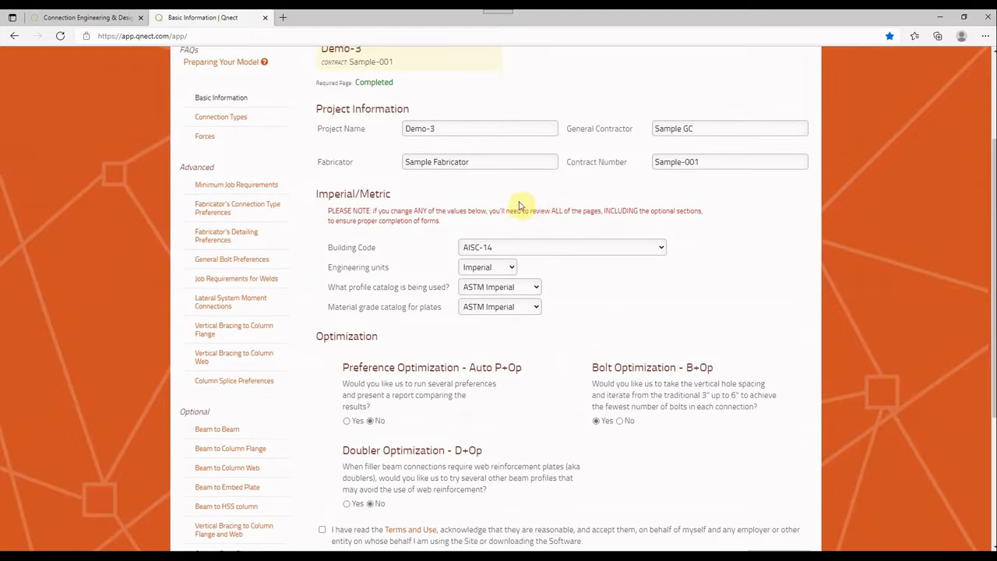
{"action": "left_click", "coordinate": [507, 247]}
{"action": "left_click", "coordinate": [507, 247]}
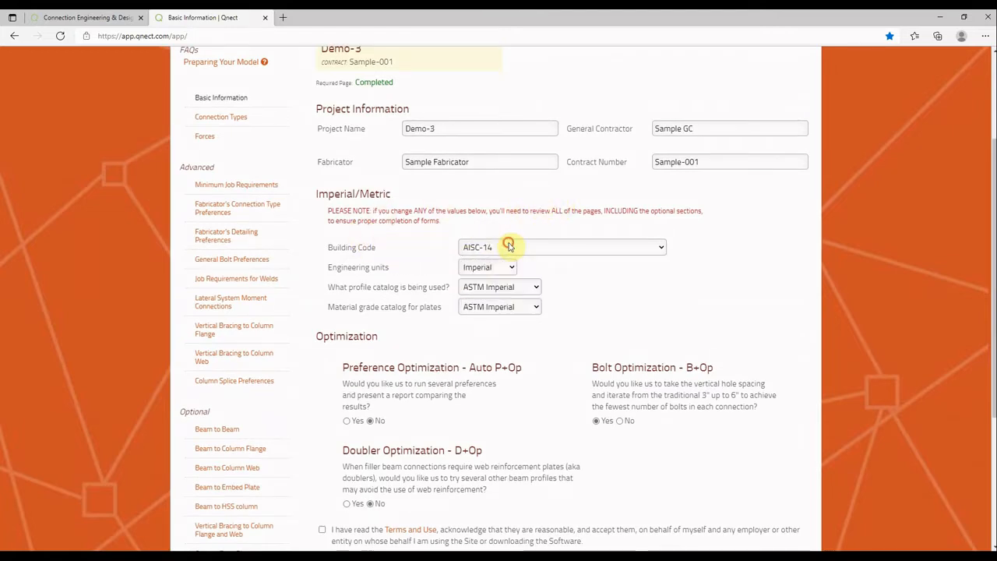
{"action": "left_click", "coordinate": [491, 267]}
{"action": "left_click", "coordinate": [491, 267]}
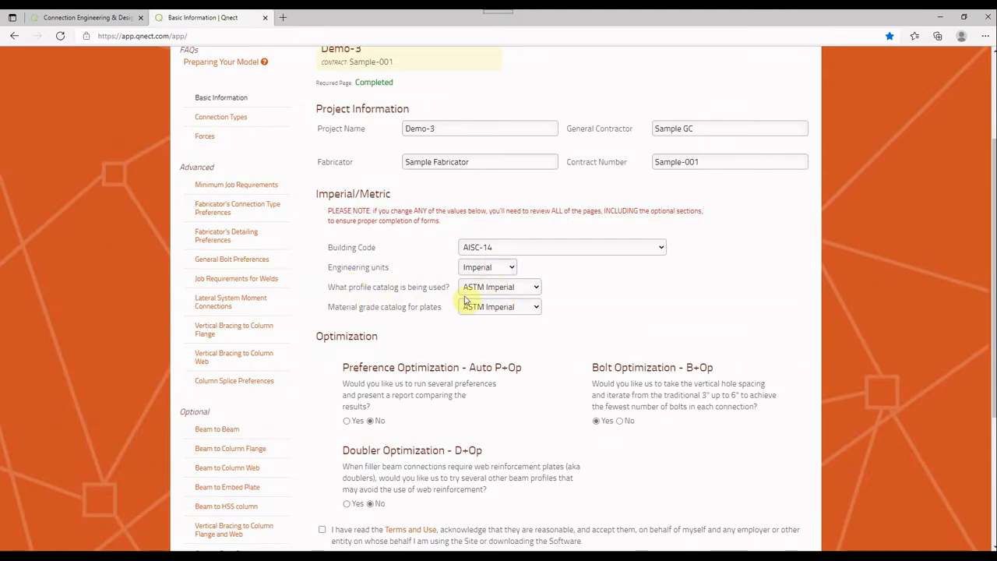
{"action": "scroll", "coordinate": [422, 308], "scroll_direction": "down", "scroll_amount": 3}
{"action": "scroll", "coordinate": [418, 307], "scroll_direction": "up", "scroll_amount": 1}
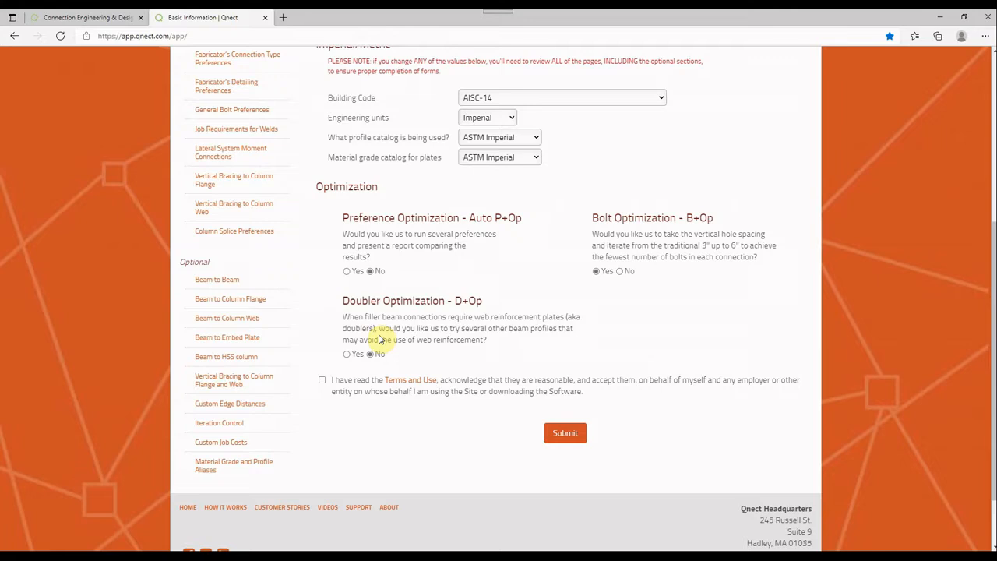
Accept the Terms and Use and submit the Basic Information form
{"action": "left_click", "coordinate": [321, 379]}
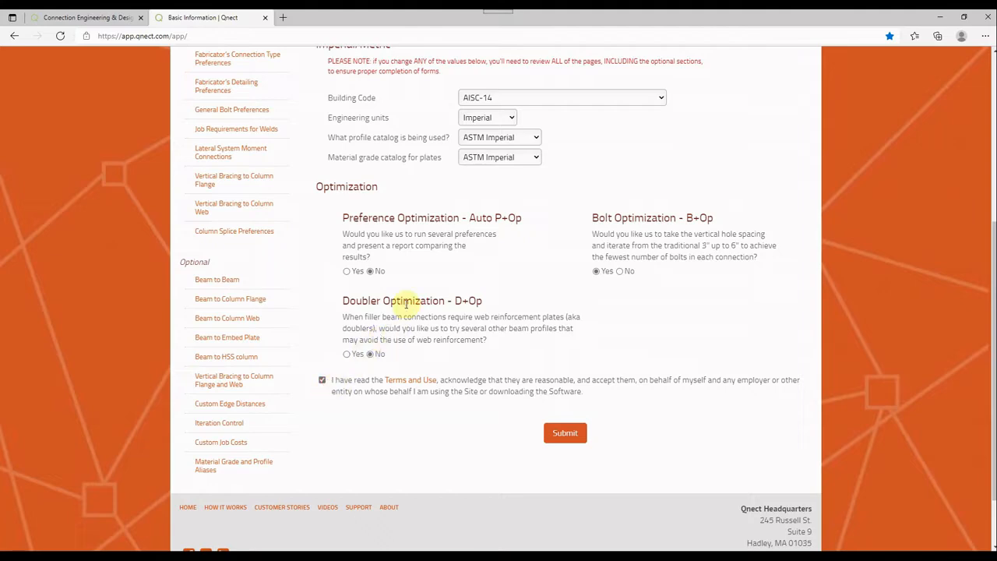
{"action": "scroll", "coordinate": [407, 302], "scroll_direction": "up", "scroll_amount": 1}
{"action": "scroll", "coordinate": [407, 302], "scroll_direction": "up", "scroll_amount": 2}
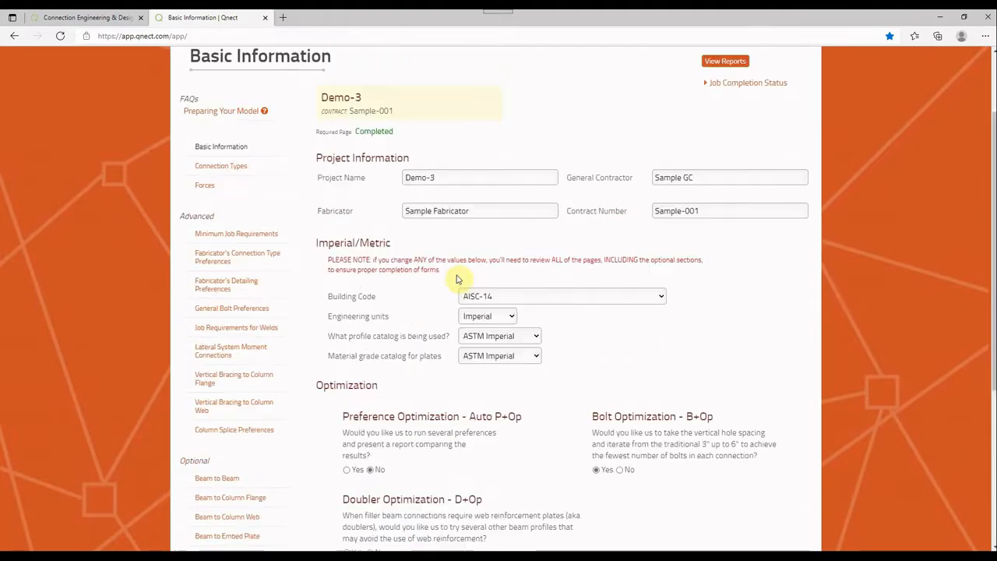
{"action": "scroll", "coordinate": [350, 233], "scroll_direction": "up", "scroll_amount": 1}
{"action": "scroll", "coordinate": [534, 329], "scroll_direction": "down", "scroll_amount": 3}
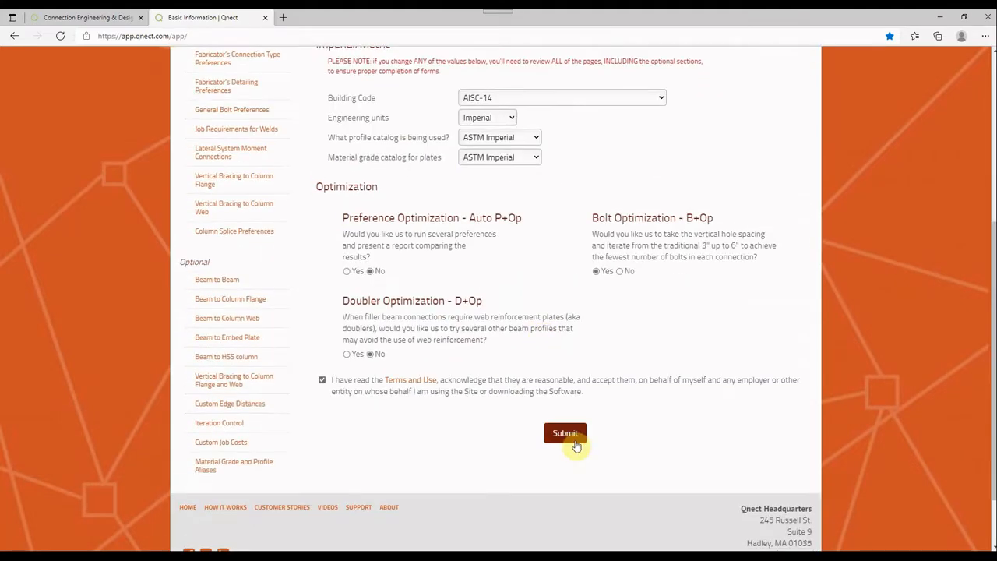
{"action": "left_click", "coordinate": [573, 439]}
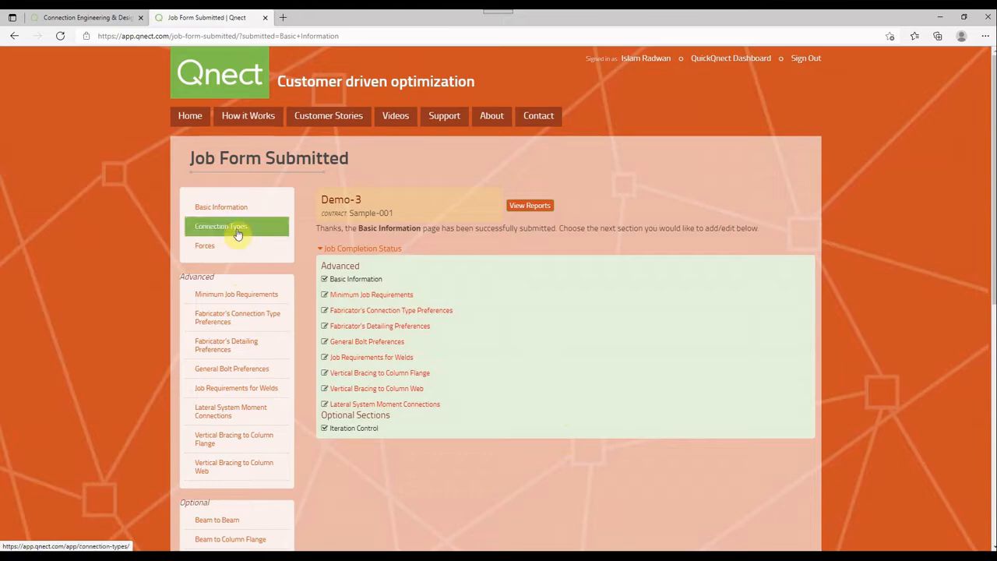
Open the Connection Types section of the Demo-3 job
{"action": "scroll", "coordinate": [231, 476], "scroll_direction": "down", "scroll_amount": 6}
{"action": "scroll", "coordinate": [231, 477], "scroll_direction": "up", "scroll_amount": 6}
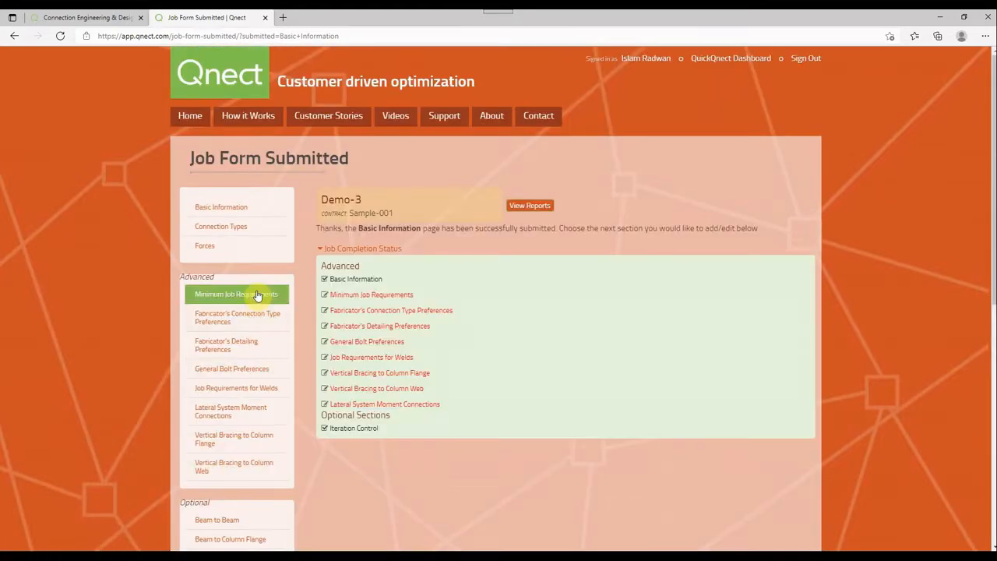
{"action": "left_click", "coordinate": [255, 229]}
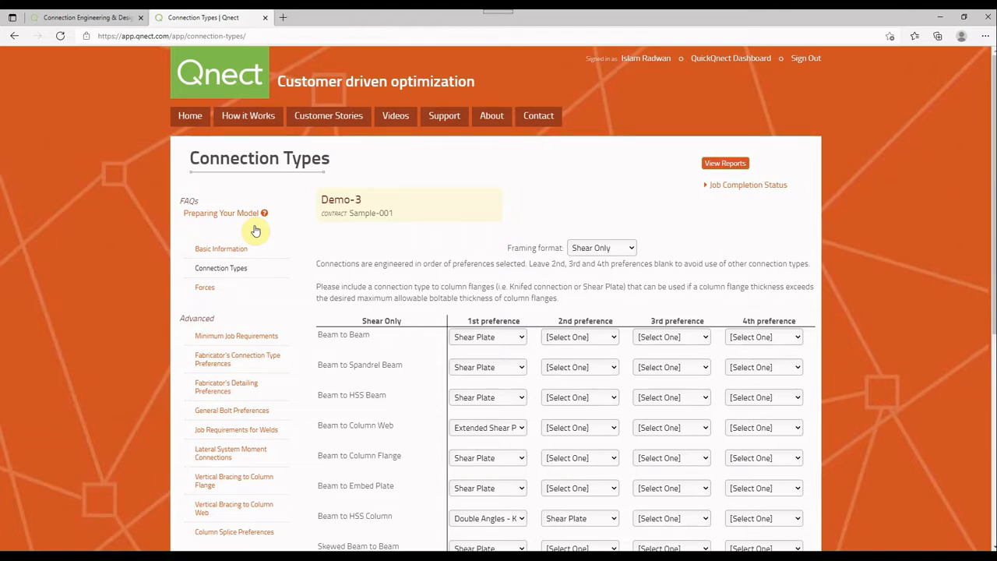
Examine the Beam to Beam first and second preference options and the other Shear Only connection rows
{"action": "left_click", "coordinate": [507, 340]}
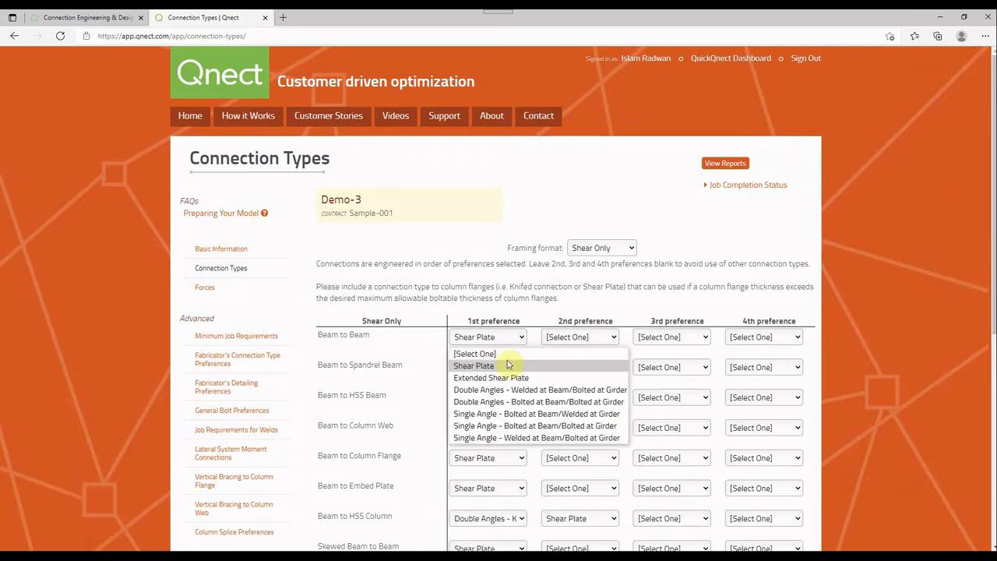
{"action": "left_click", "coordinate": [507, 366]}
{"action": "left_click", "coordinate": [566, 341]}
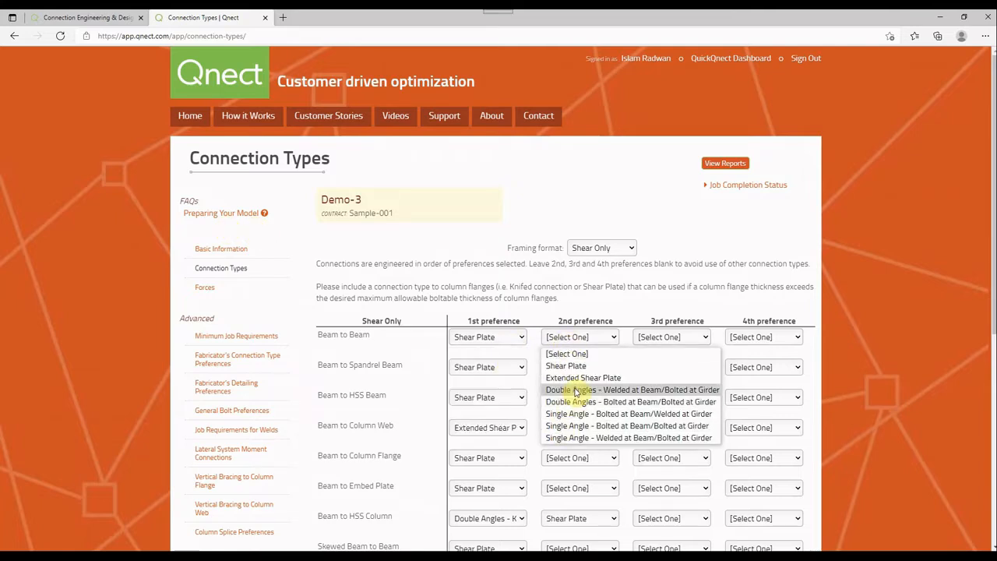
{"action": "left_click", "coordinate": [601, 296]}
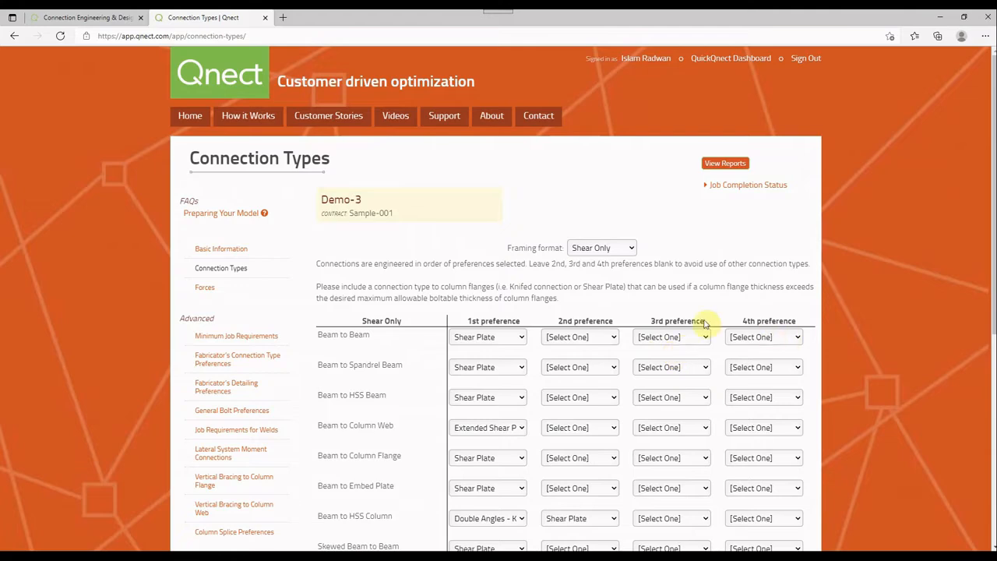
{"action": "scroll", "coordinate": [474, 474], "scroll_direction": "down", "scroll_amount": 5}
{"action": "scroll", "coordinate": [475, 473], "scroll_direction": "up", "scroll_amount": 4}
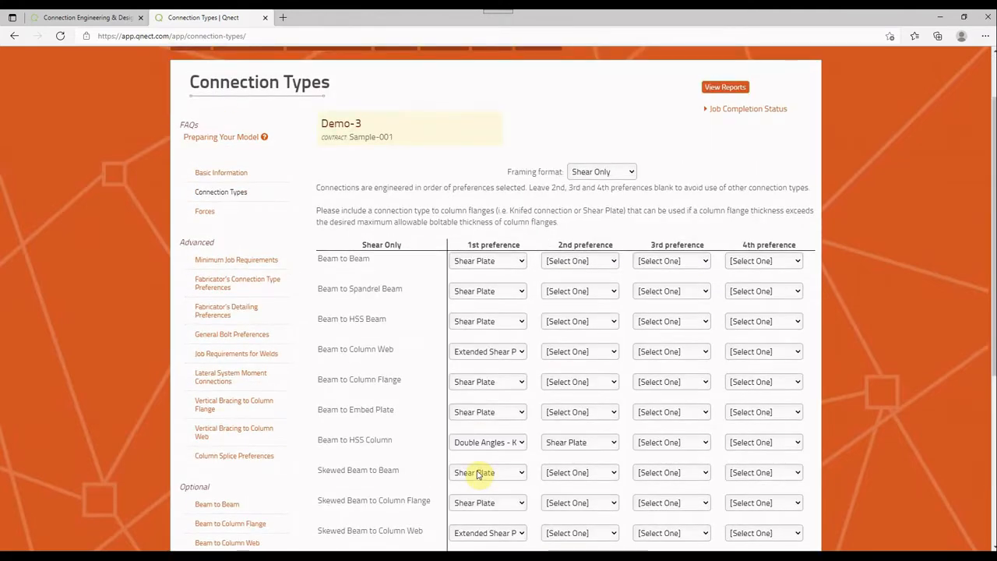
{"action": "scroll", "coordinate": [478, 473], "scroll_direction": "up", "scroll_amount": 1}
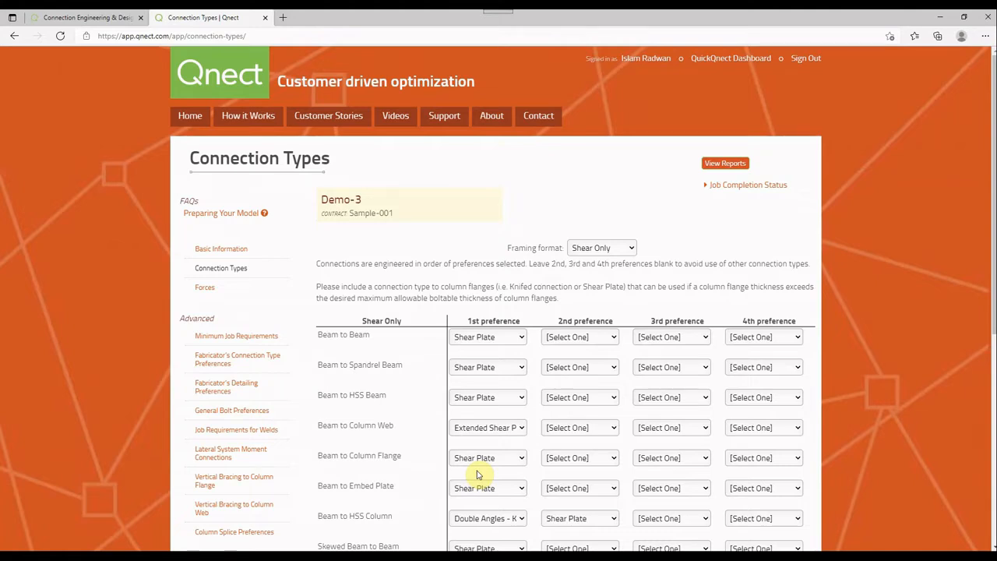
{"action": "left_click", "coordinate": [504, 338]}
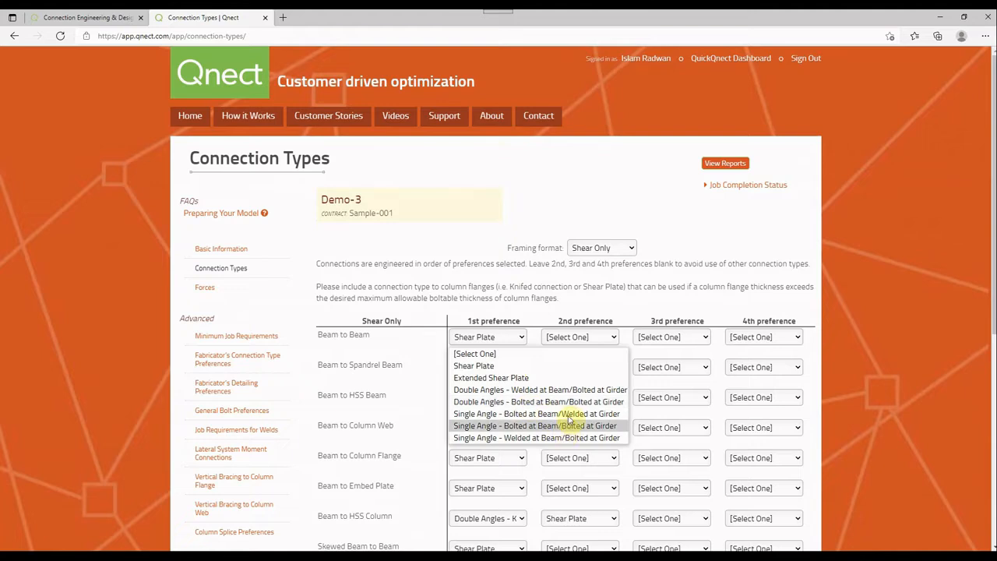
{"action": "left_click", "coordinate": [578, 320]}
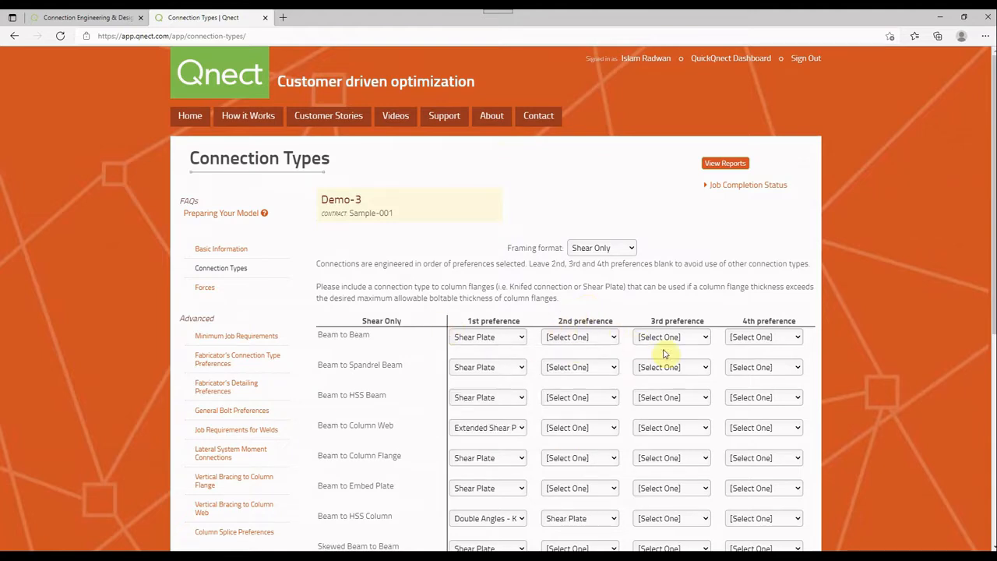
Set the framing format to Shear and Axial and submit the Connection Types form
{"action": "left_click", "coordinate": [604, 249]}
{"action": "left_click", "coordinate": [601, 280]}
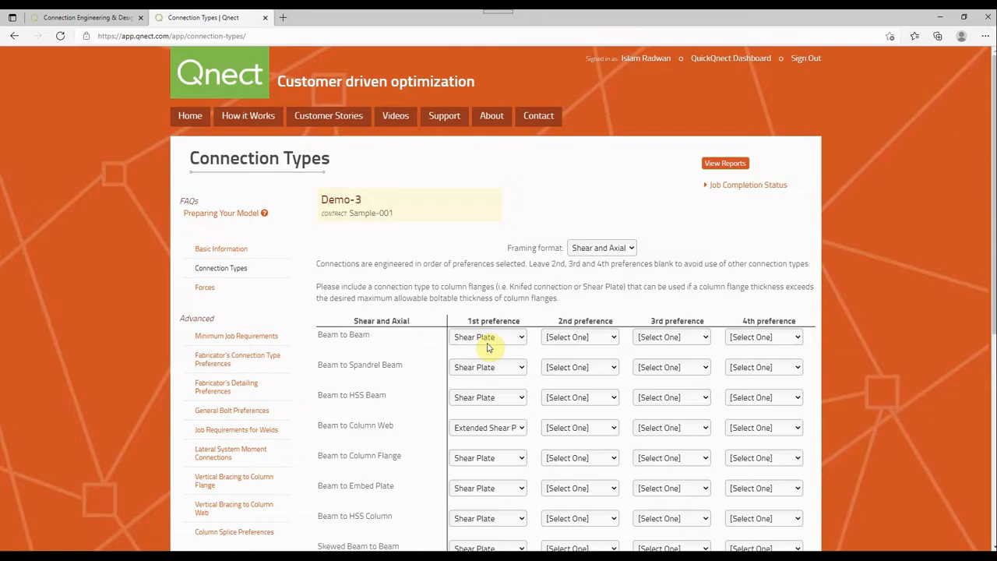
{"action": "left_click", "coordinate": [580, 248]}
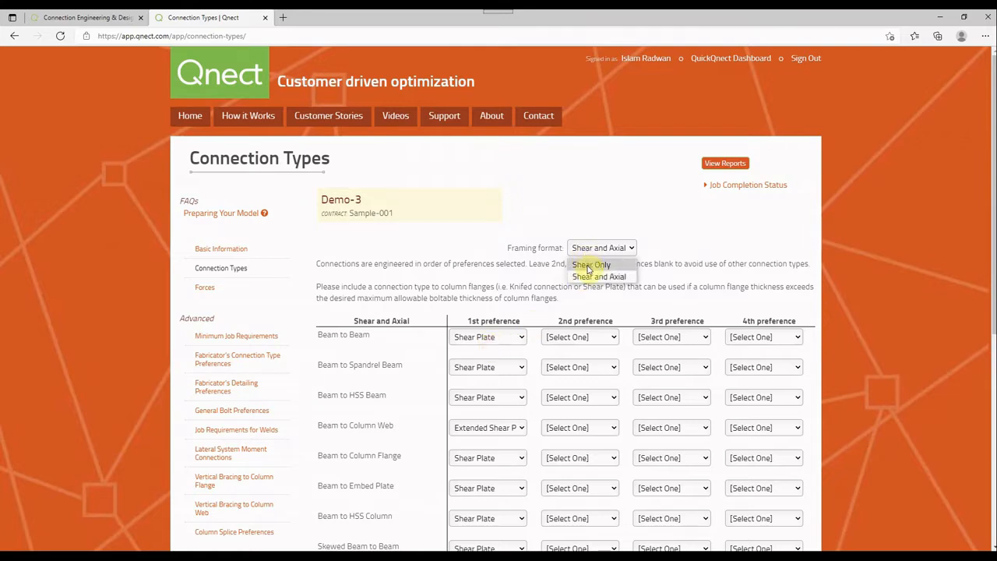
{"action": "left_click", "coordinate": [538, 231]}
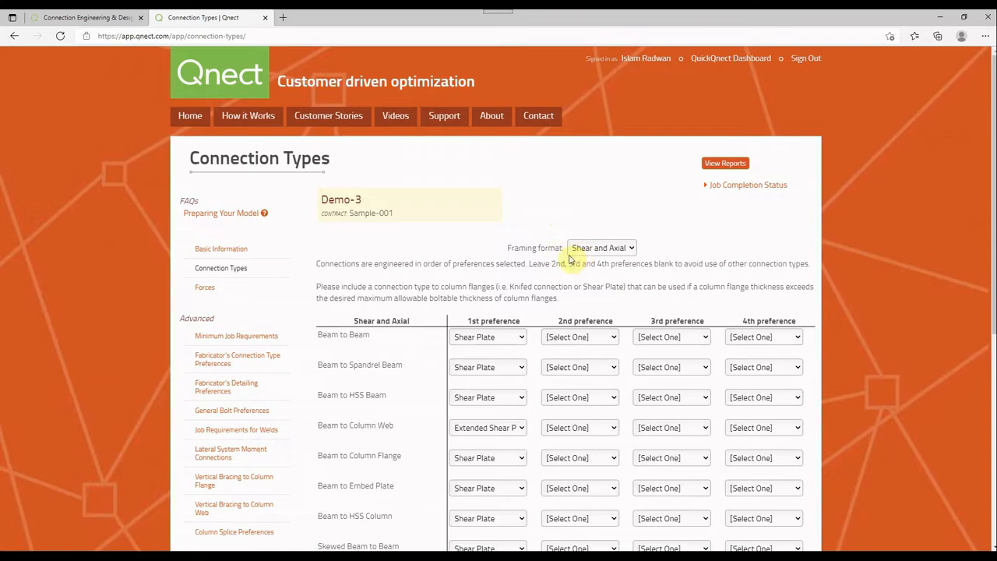
{"action": "scroll", "coordinate": [569, 259], "scroll_direction": "down", "scroll_amount": 1}
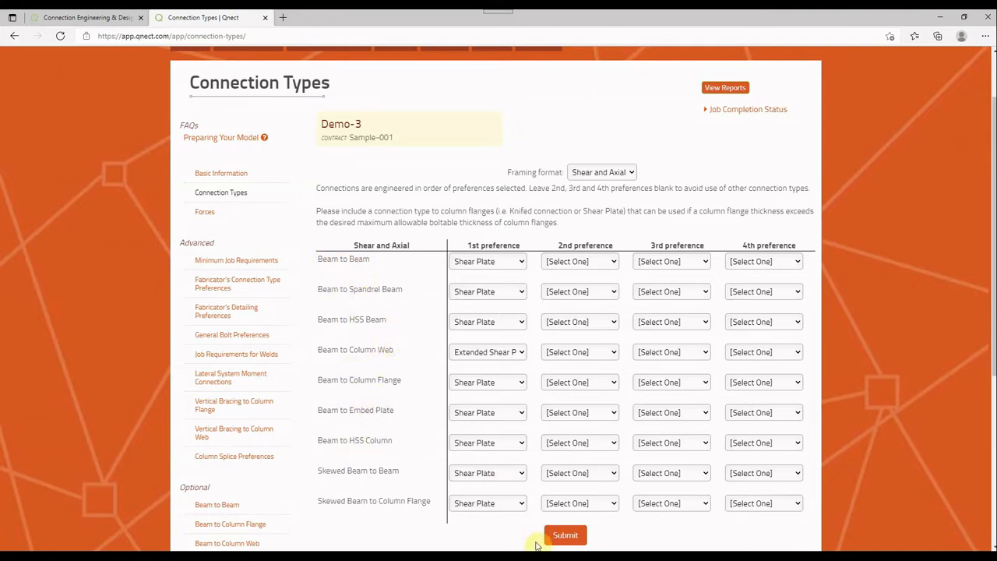
{"action": "left_click", "coordinate": [566, 535]}
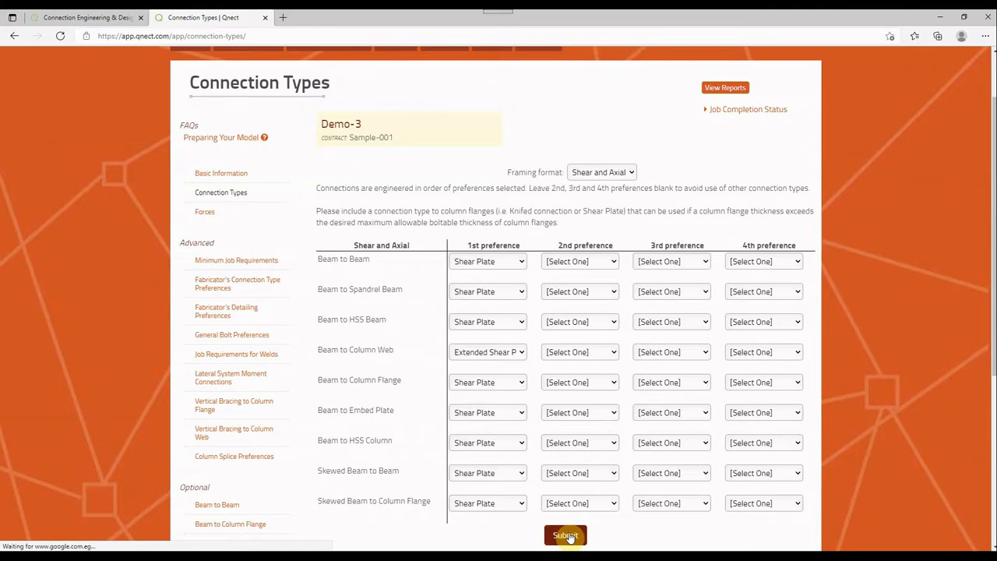
Open the Forces section of the Demo-3 job and check the Design Basis options
{"action": "left_click", "coordinate": [226, 218]}
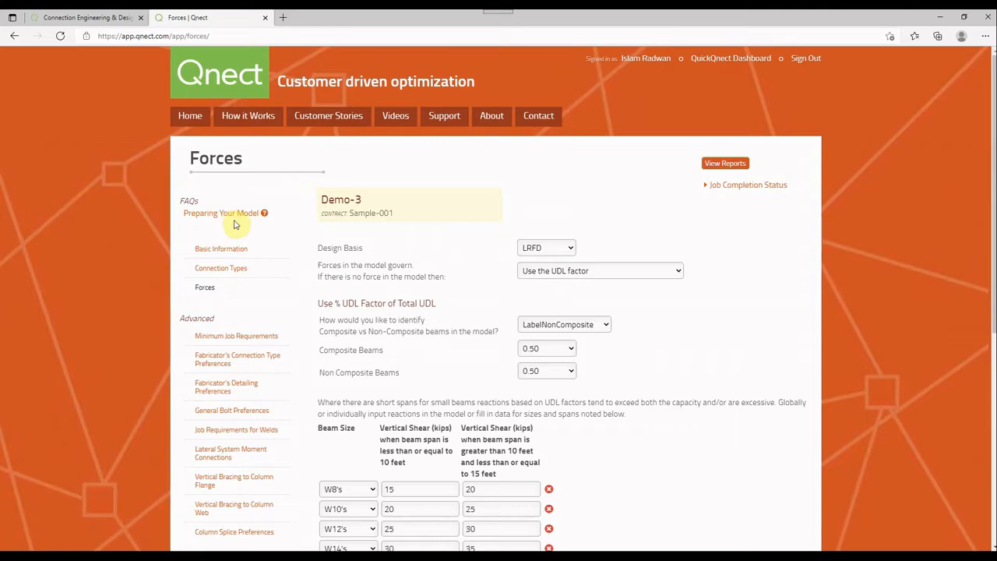
{"action": "left_click", "coordinate": [561, 250]}
{"action": "left_click", "coordinate": [565, 250]}
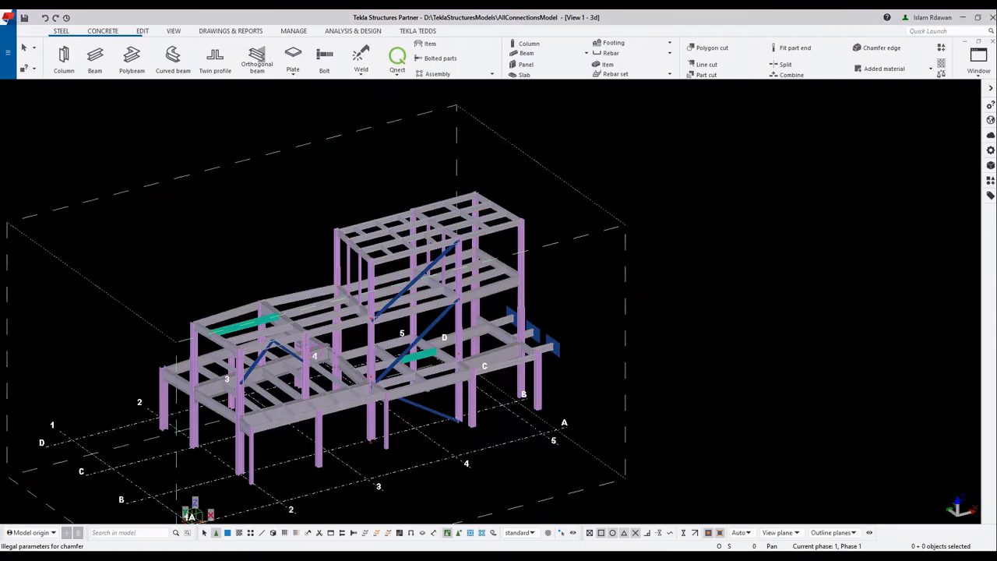
Switch to Tekla Structures and inspect the end conditions of the W16X57 roof beam, including its start and end shear reactions
{"action": "scroll", "coordinate": [342, 352], "scroll_direction": "up", "scroll_amount": 5}
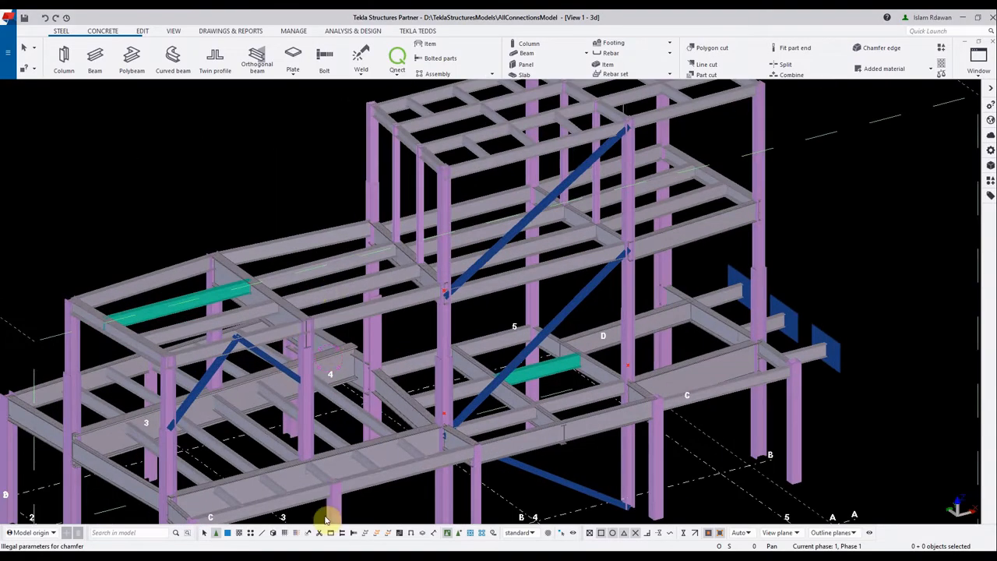
{"action": "left_click", "coordinate": [348, 299]}
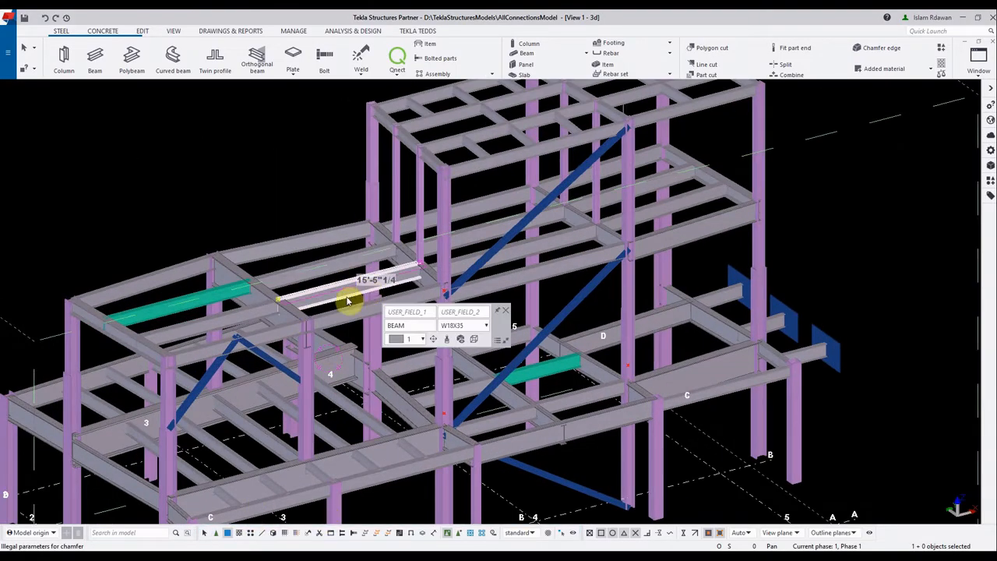
{"action": "right_click", "coordinate": [231, 327]}
{"action": "left_click", "coordinate": [326, 82]}
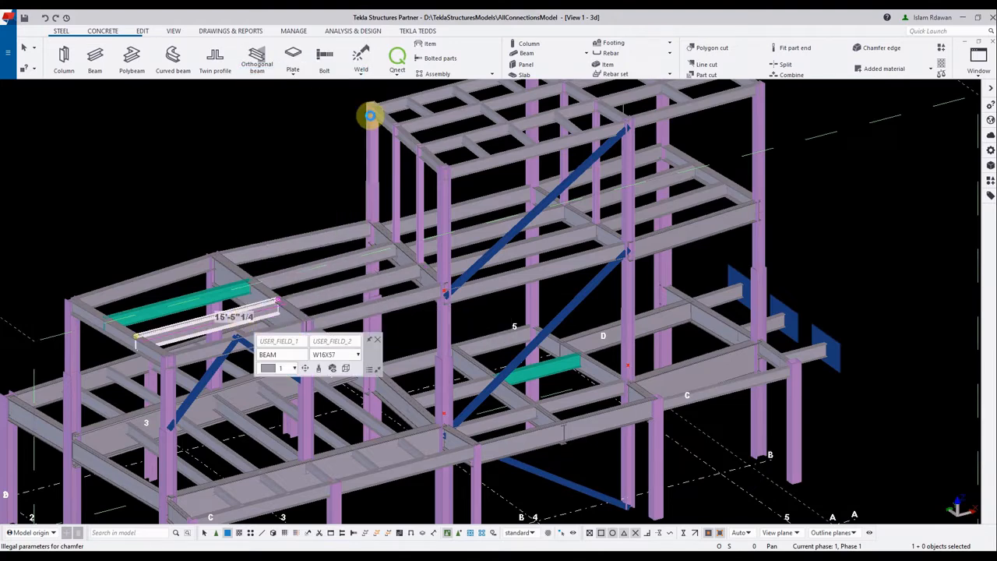
{"action": "left_click", "coordinate": [548, 110]}
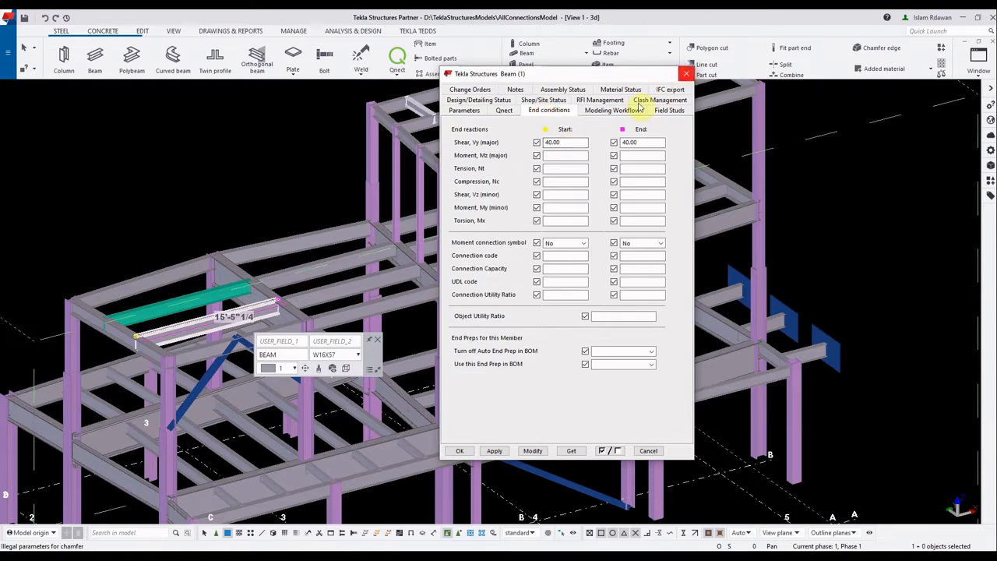
{"action": "left_click", "coordinate": [683, 74]}
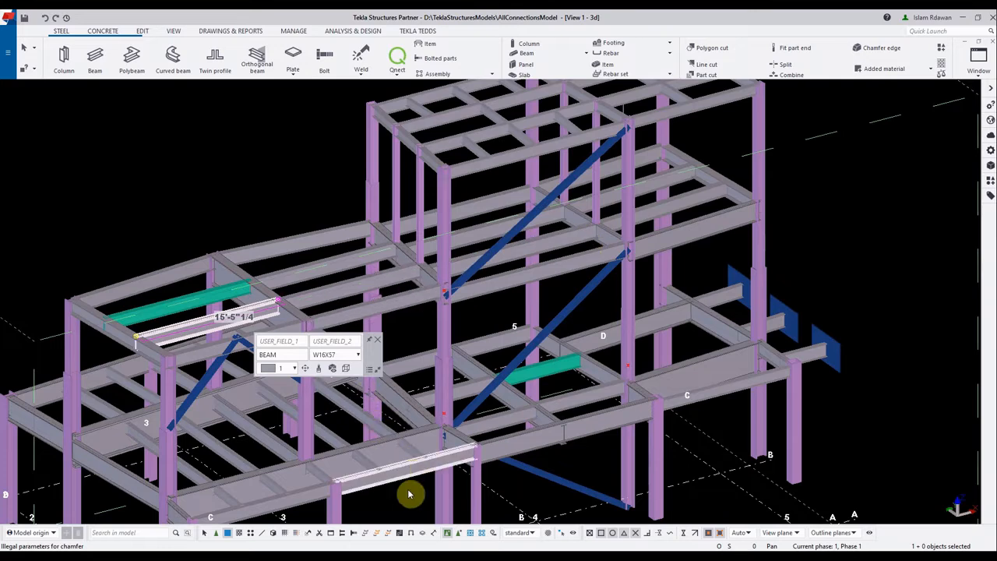
Back in the Qnect Forces form, select Use the UDL factor for missing forces and identify composite beams by InsertNumberOfStuds
{"action": "mouse_move", "coordinate": [371, 556]}
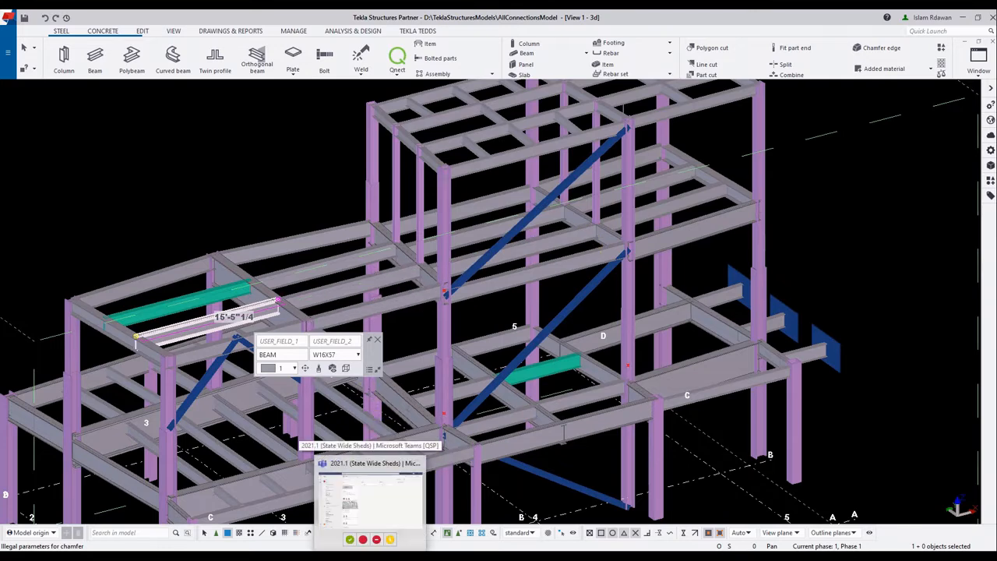
{"action": "left_click", "coordinate": [419, 556]}
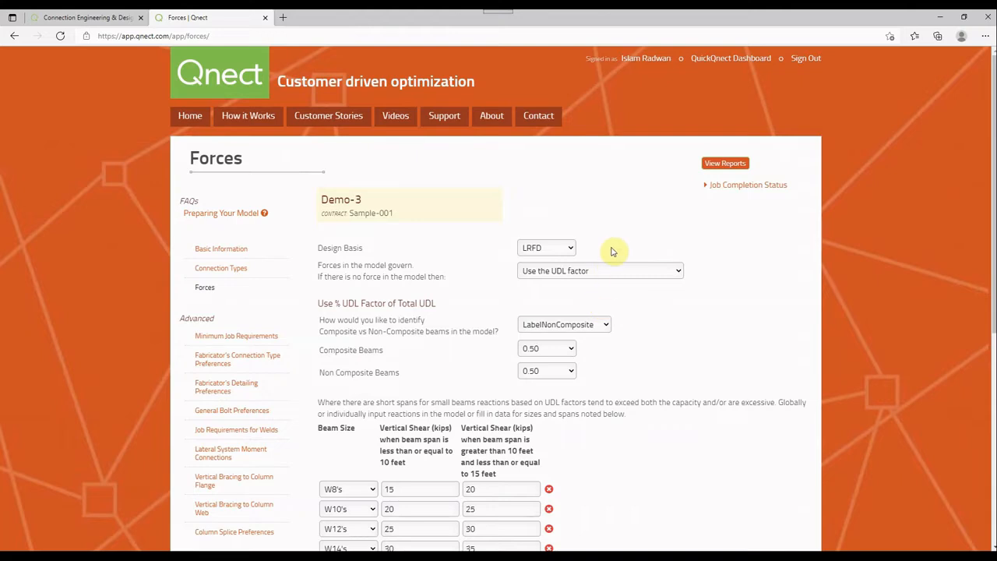
{"action": "scroll", "coordinate": [611, 251], "scroll_direction": "down", "scroll_amount": 1}
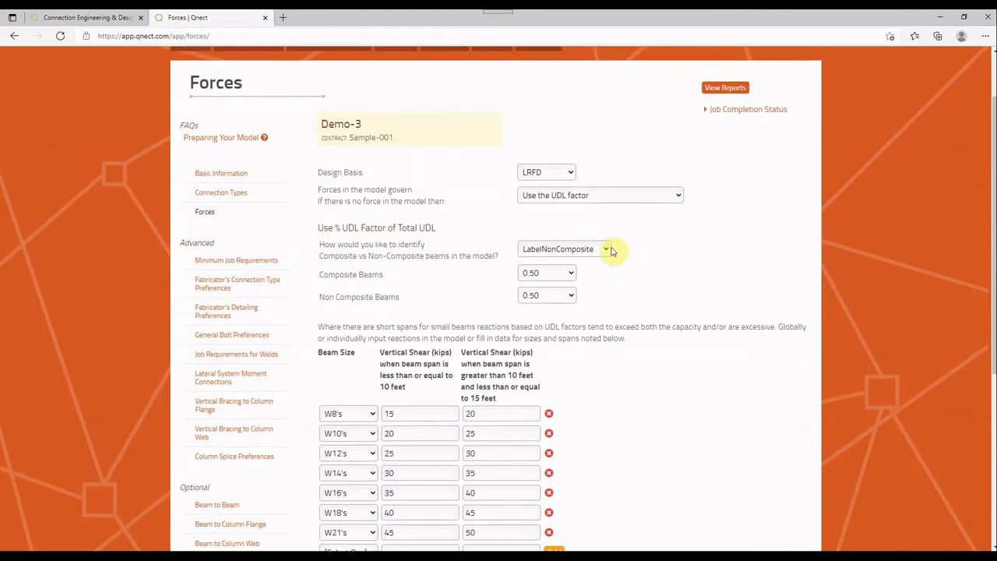
{"action": "left_click", "coordinate": [577, 196]}
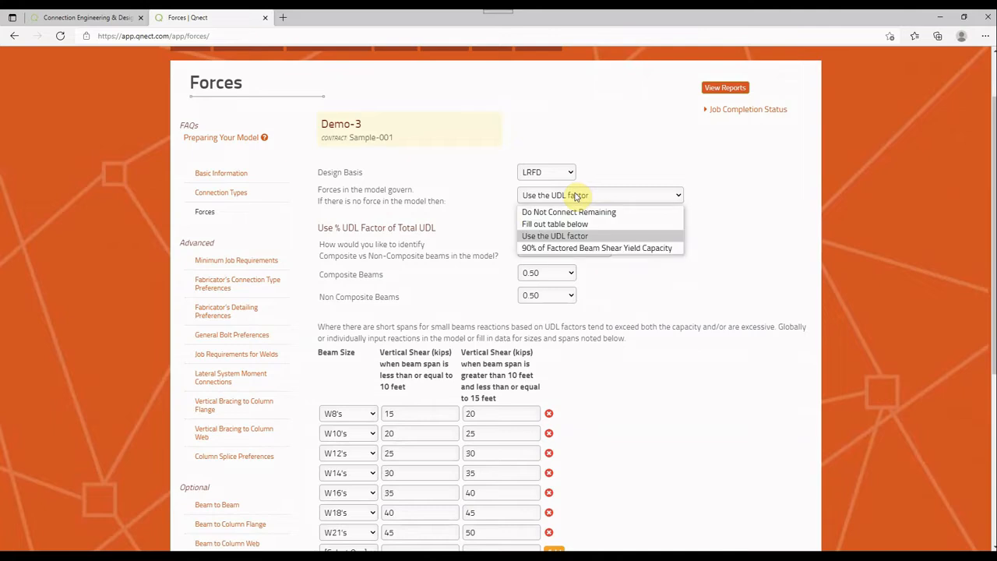
{"action": "left_click", "coordinate": [572, 237]}
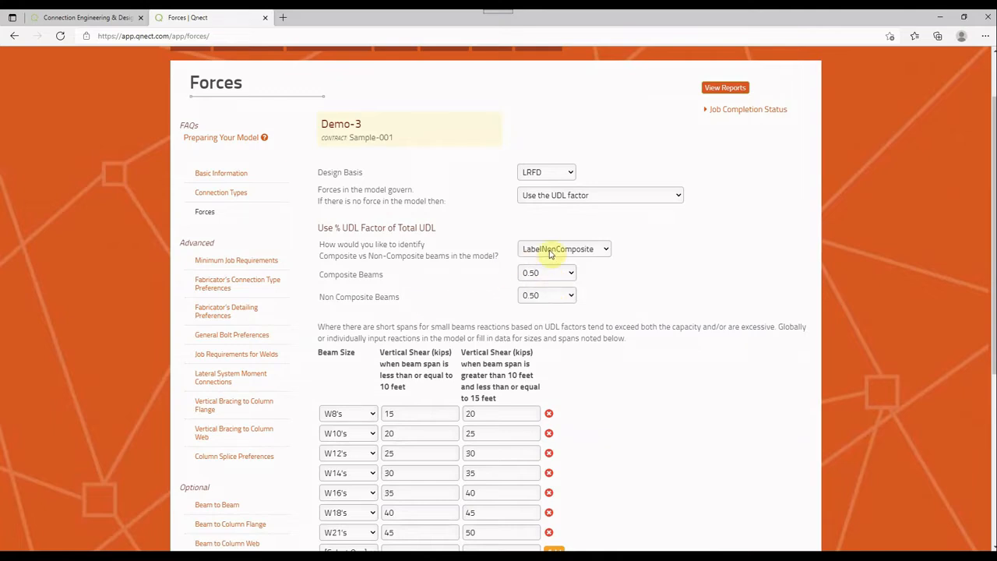
{"action": "left_click", "coordinate": [550, 250]}
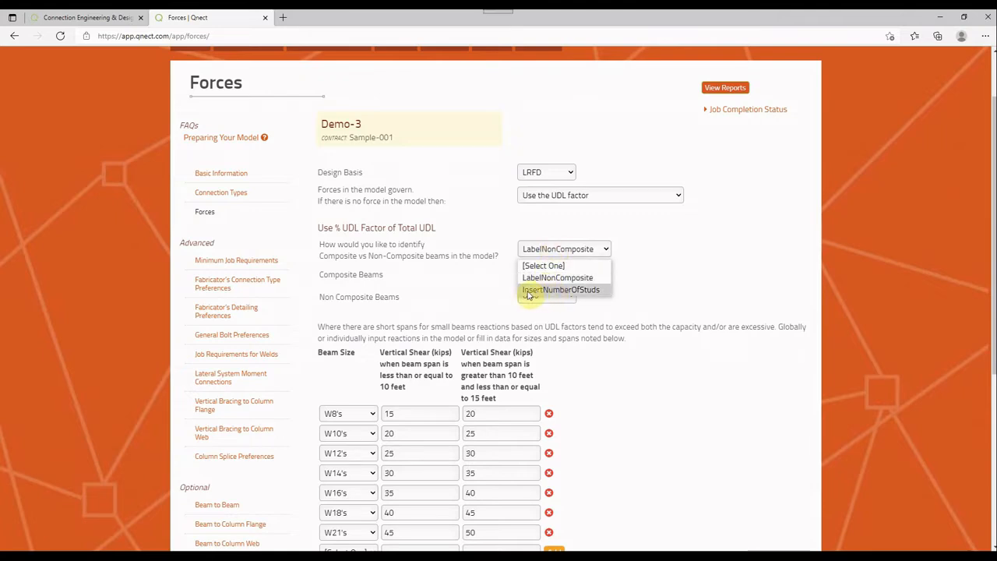
{"action": "left_click", "coordinate": [527, 291]}
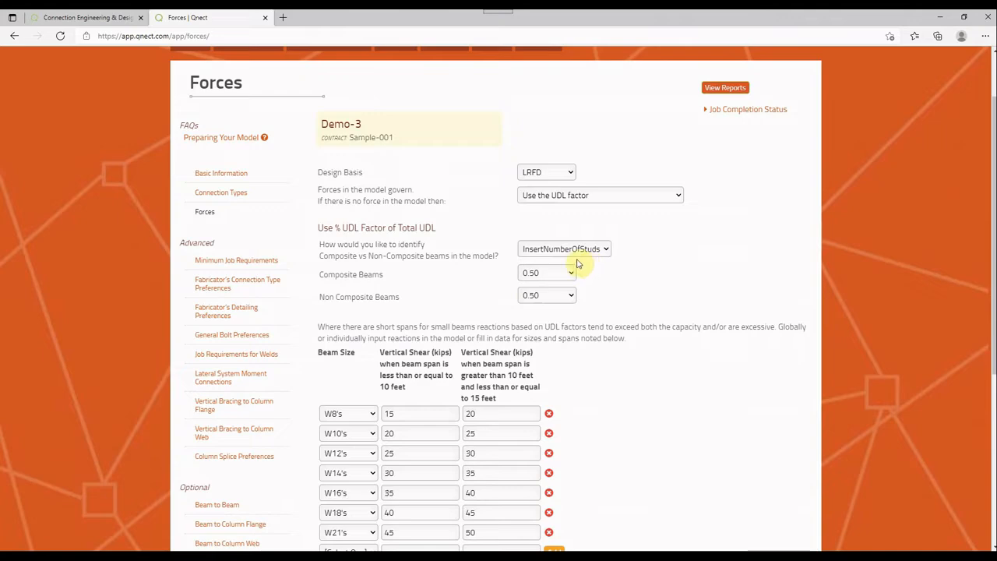
In Tekla Structures, enter 7 as the Number of Virtual Studs in the selected W16X57 beam's field stud attributes
{"action": "left_click", "coordinate": [299, 556]}
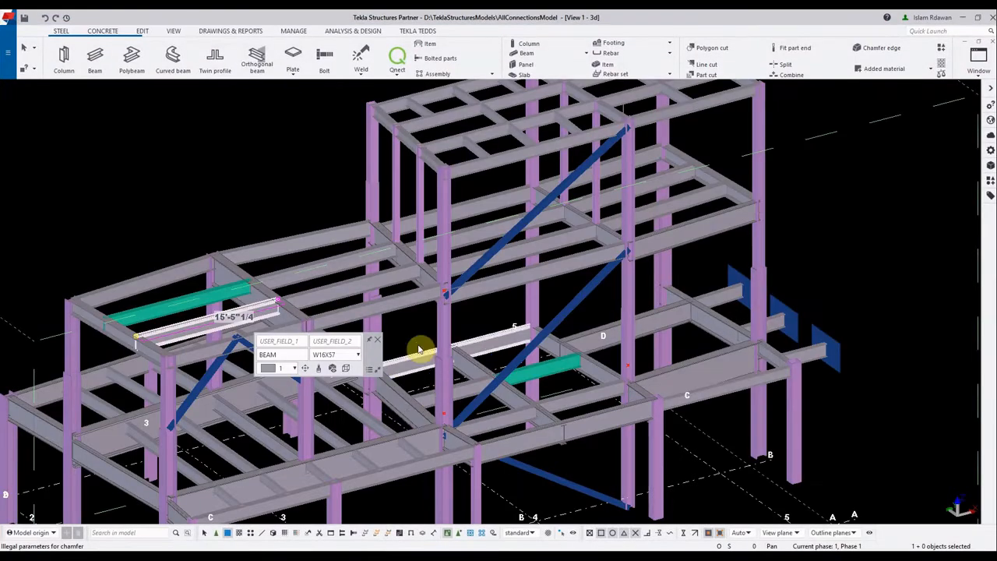
{"action": "right_click", "coordinate": [217, 191]}
{"action": "left_click", "coordinate": [264, 224]}
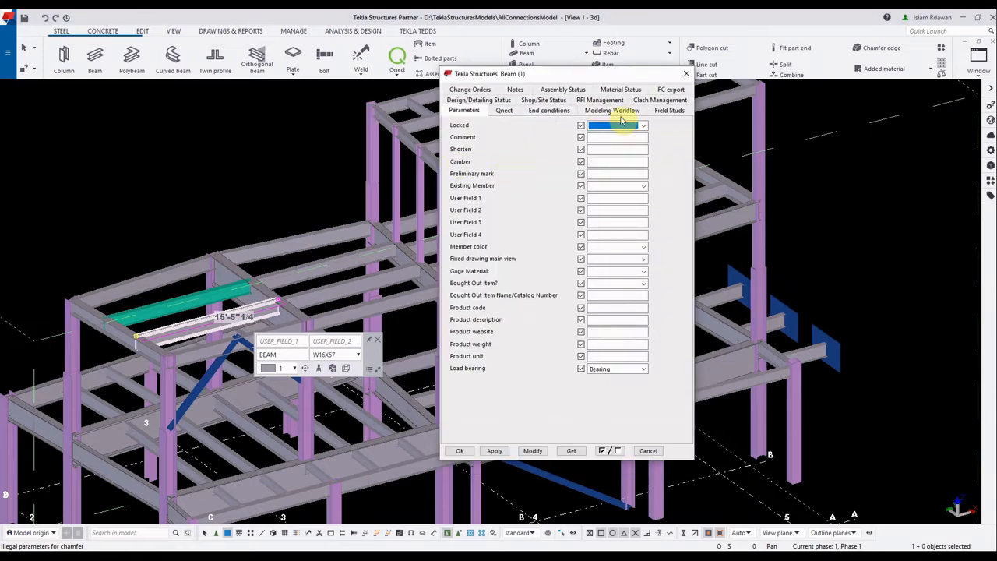
{"action": "left_click", "coordinate": [668, 110]}
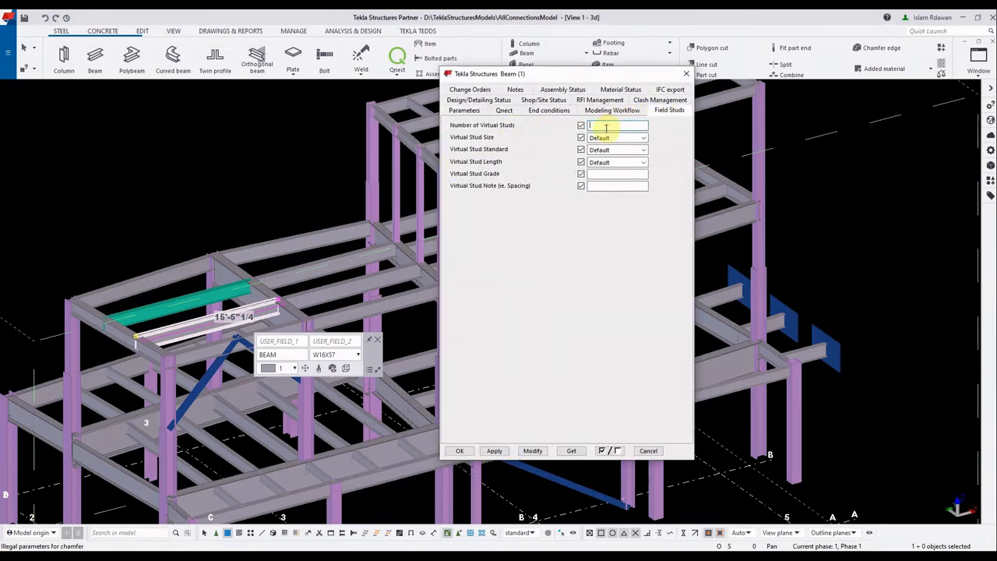
{"action": "type", "text": "7"}
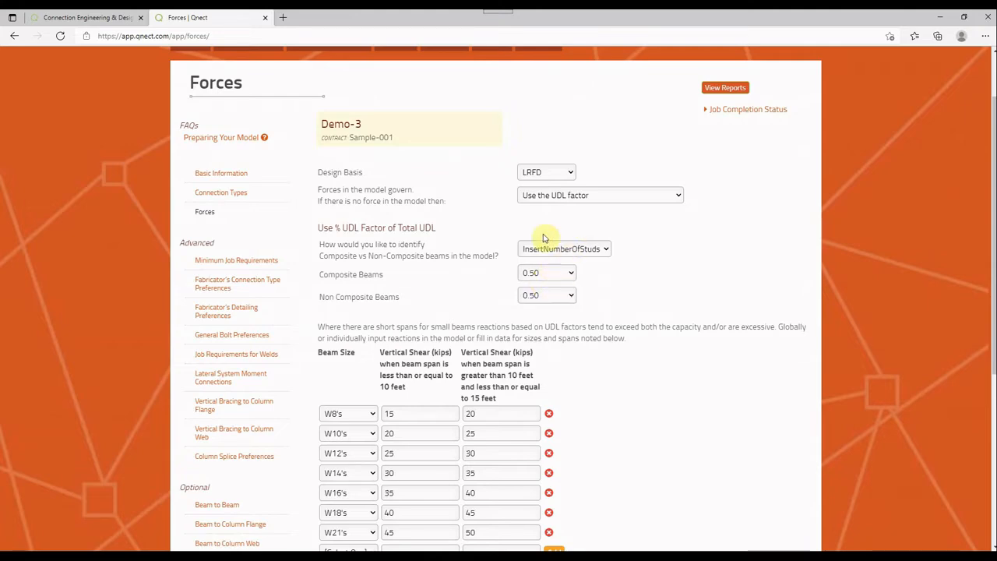
Back in the Qnect Forces form, examine the short-span vertical shear table and its beam size selection
{"action": "scroll", "coordinate": [495, 261], "scroll_direction": "down", "scroll_amount": 2}
{"action": "scroll", "coordinate": [496, 260], "scroll_direction": "down", "scroll_amount": 1}
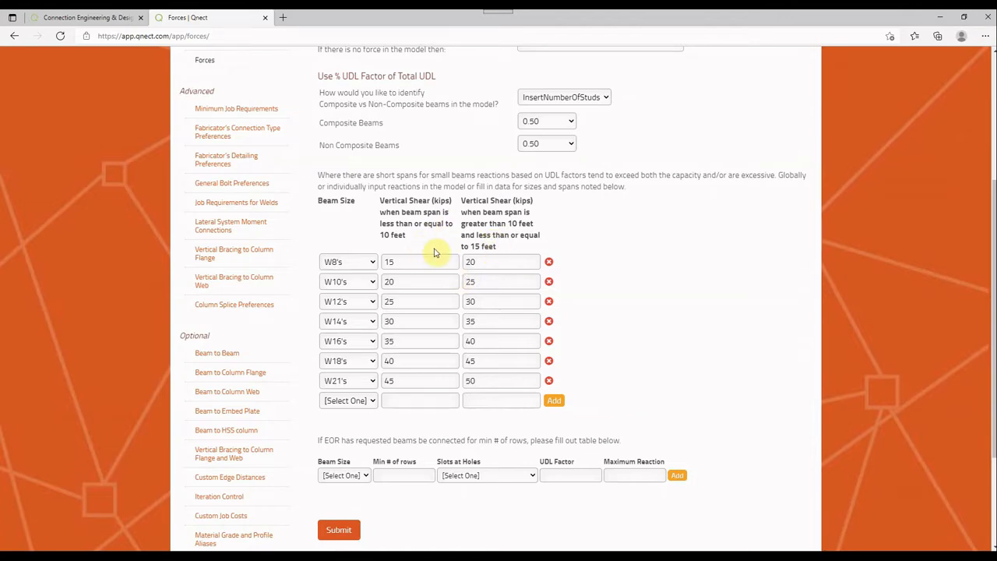
{"action": "left_click", "coordinate": [360, 265]}
{"action": "left_click", "coordinate": [359, 266]}
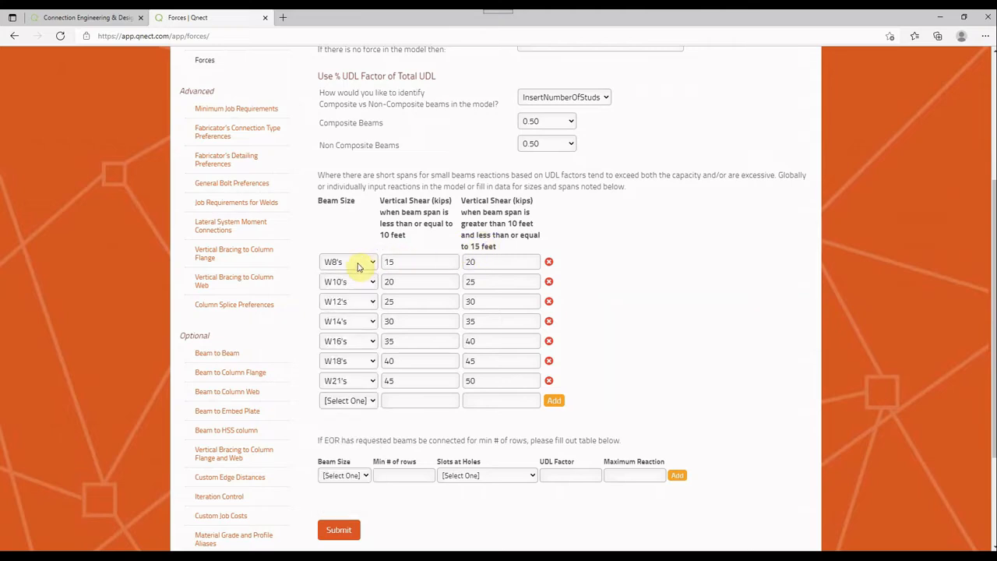
{"action": "left_click", "coordinate": [358, 266]}
{"action": "left_click", "coordinate": [358, 265]}
{"action": "scroll", "coordinate": [366, 261], "scroll_direction": "up", "scroll_amount": 3}
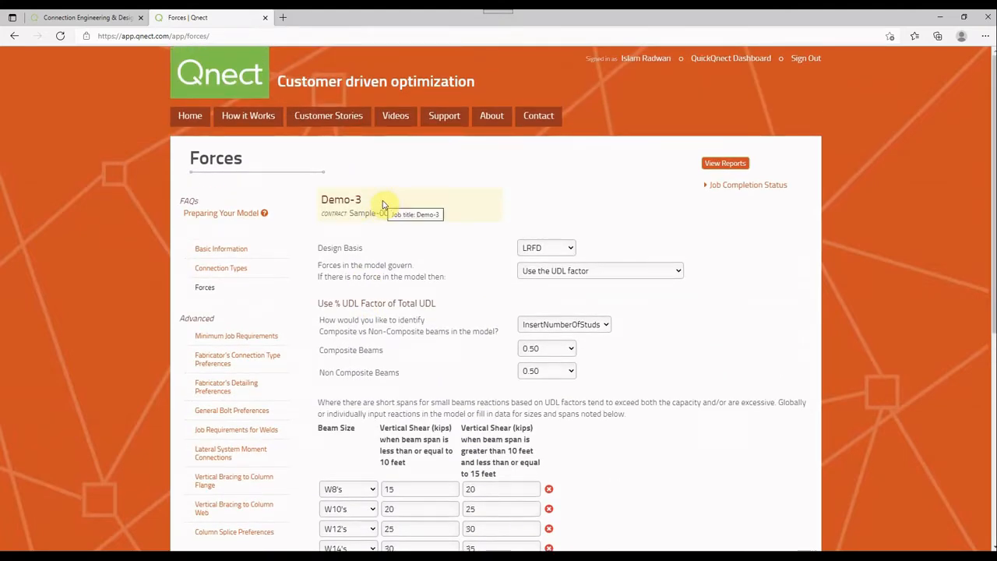
Choose Fill out table below for beams without model forces and add a W8's row with a vertical shear of 10
{"action": "left_click", "coordinate": [544, 272]}
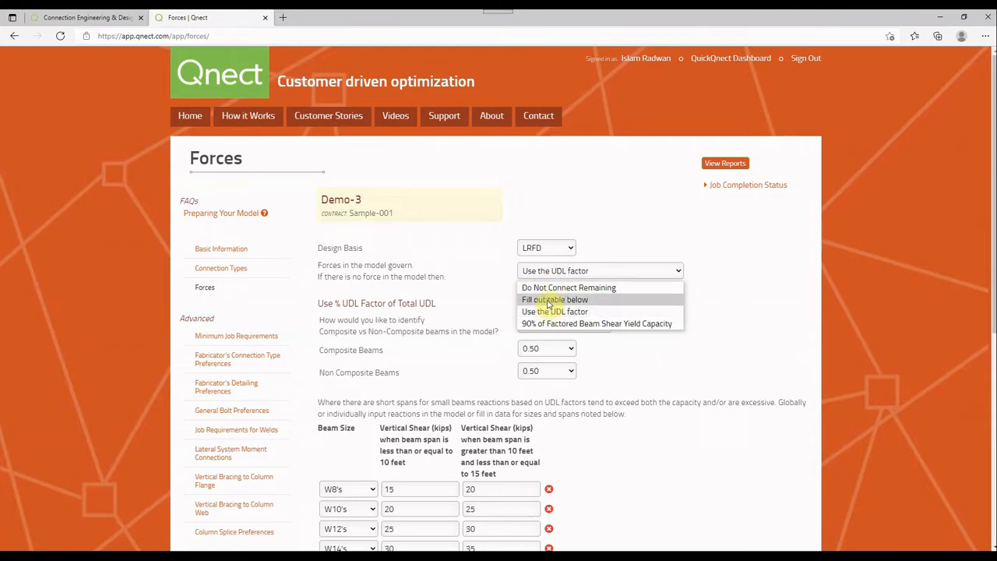
{"action": "left_click", "coordinate": [548, 302]}
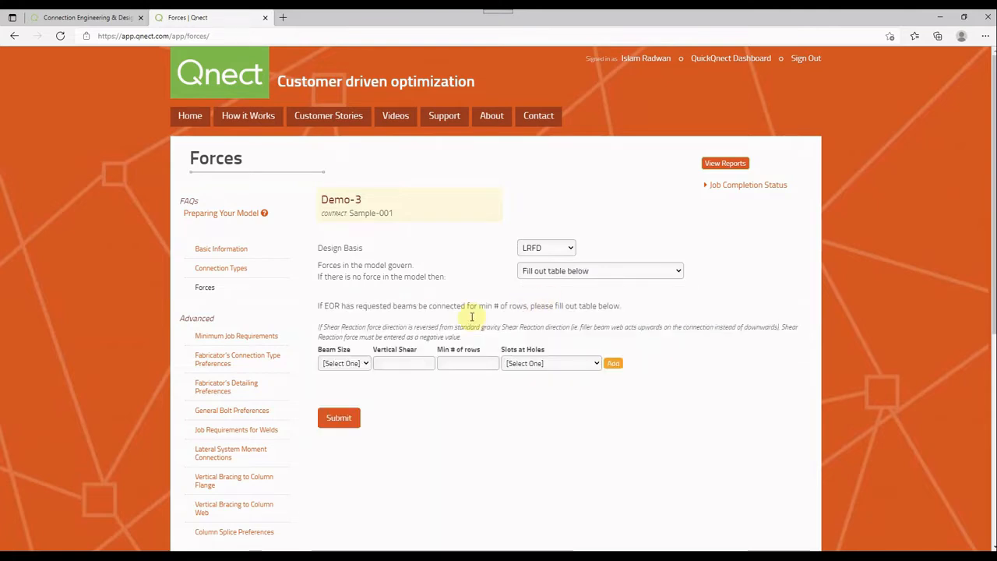
{"action": "left_click", "coordinate": [359, 364]}
{"action": "left_click", "coordinate": [345, 163]}
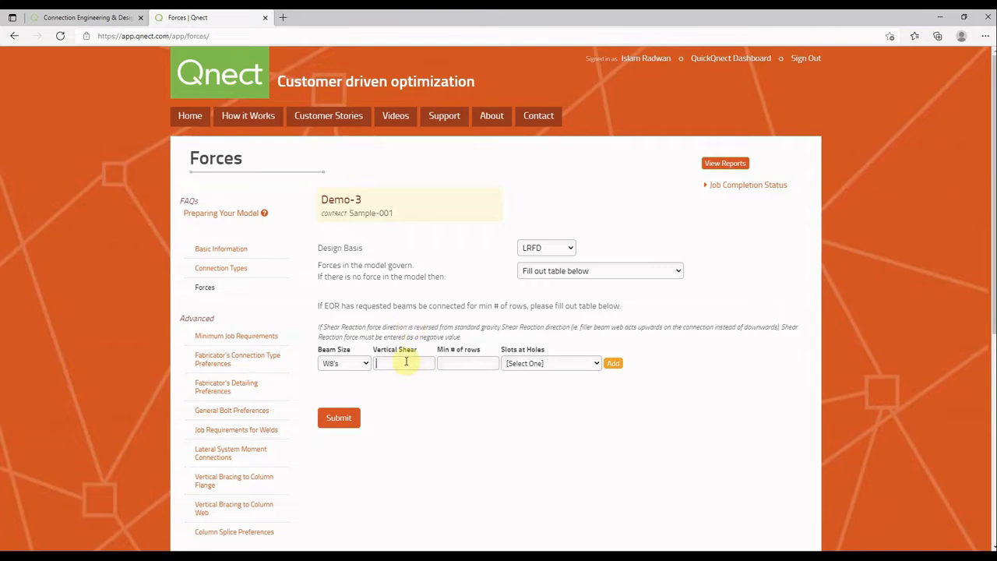
{"action": "left_click", "coordinate": [404, 362]}
{"action": "type", "text": "10"}
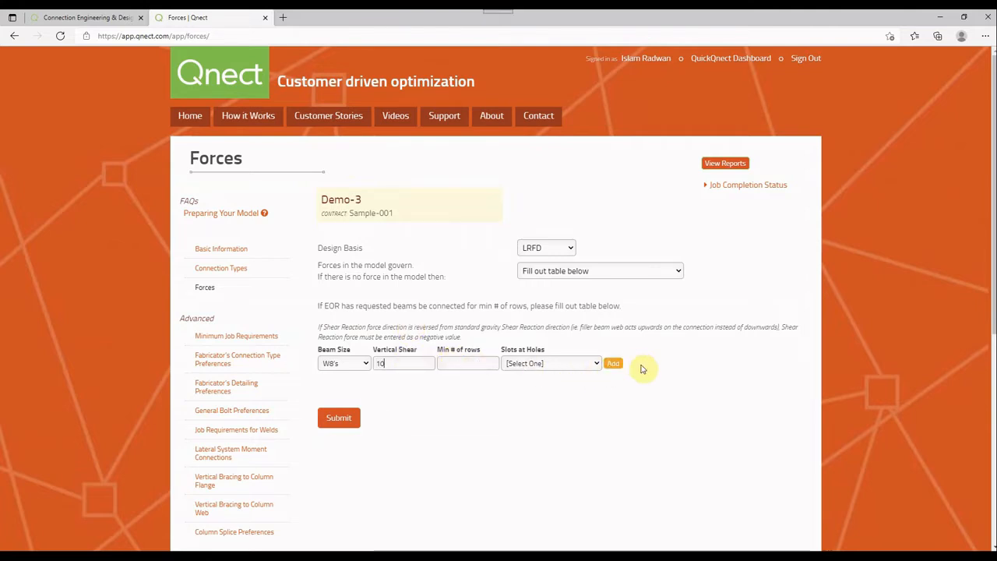
{"action": "left_click", "coordinate": [612, 363]}
Add a W12's row with a vertical shear of 20 to the forces table
{"action": "left_click", "coordinate": [348, 380]}
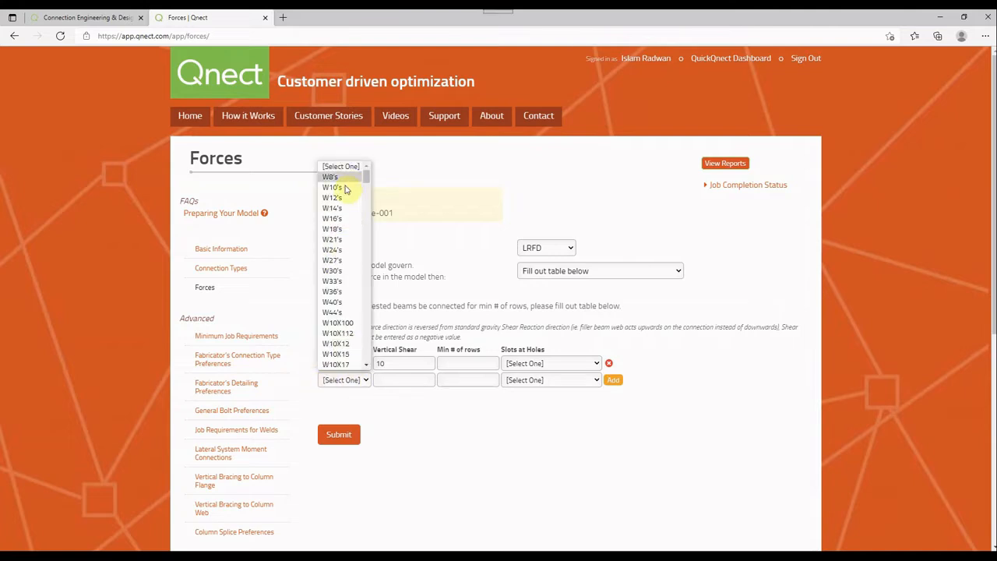
{"action": "left_click", "coordinate": [359, 225]}
{"action": "left_click", "coordinate": [416, 381]}
{"action": "type", "text": "20"}
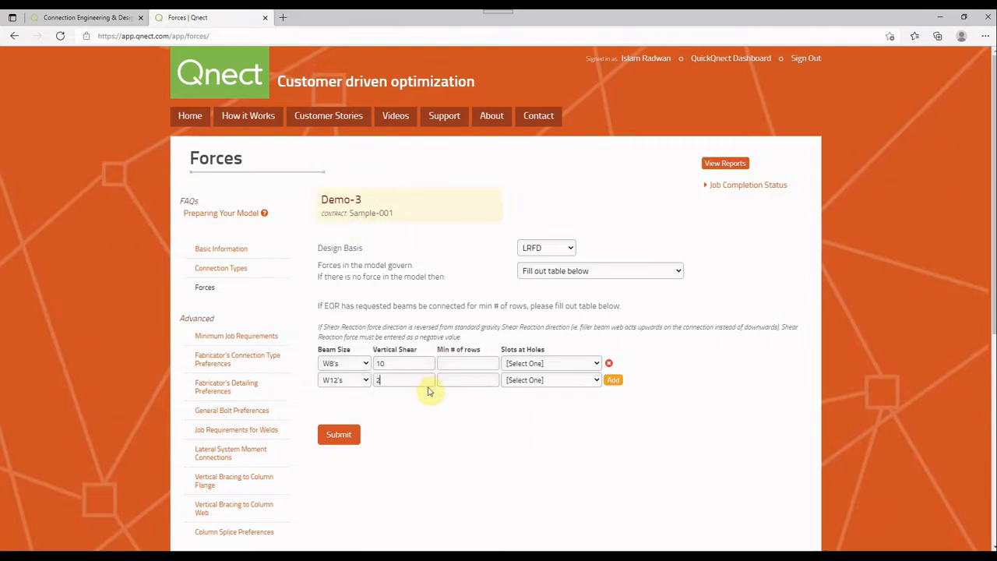
{"action": "left_click", "coordinate": [612, 379]}
Add a W12X79 row with a vertical shear of 30 to the forces table
{"action": "left_click", "coordinate": [347, 397]}
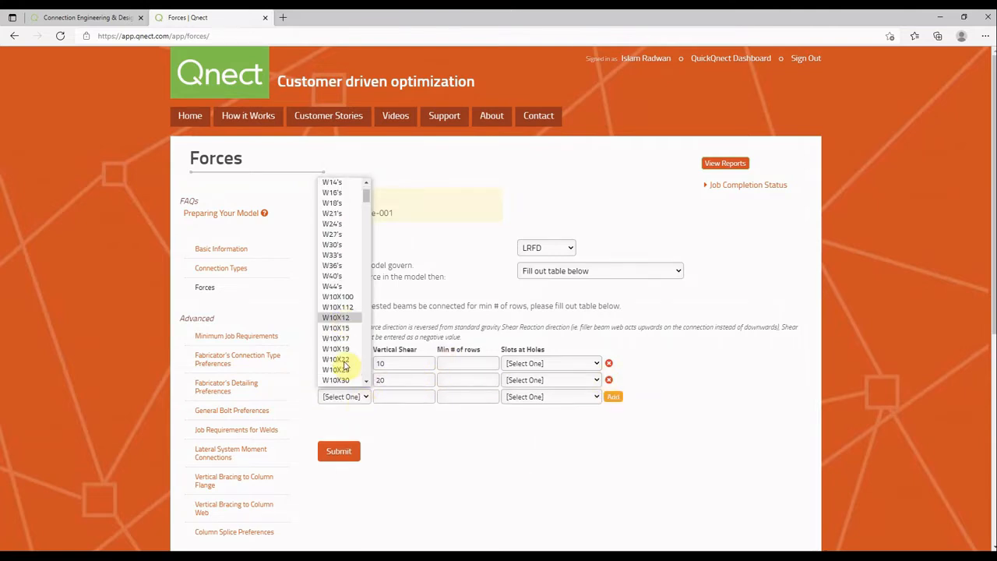
{"action": "scroll", "coordinate": [345, 364], "scroll_direction": "down", "scroll_amount": 3}
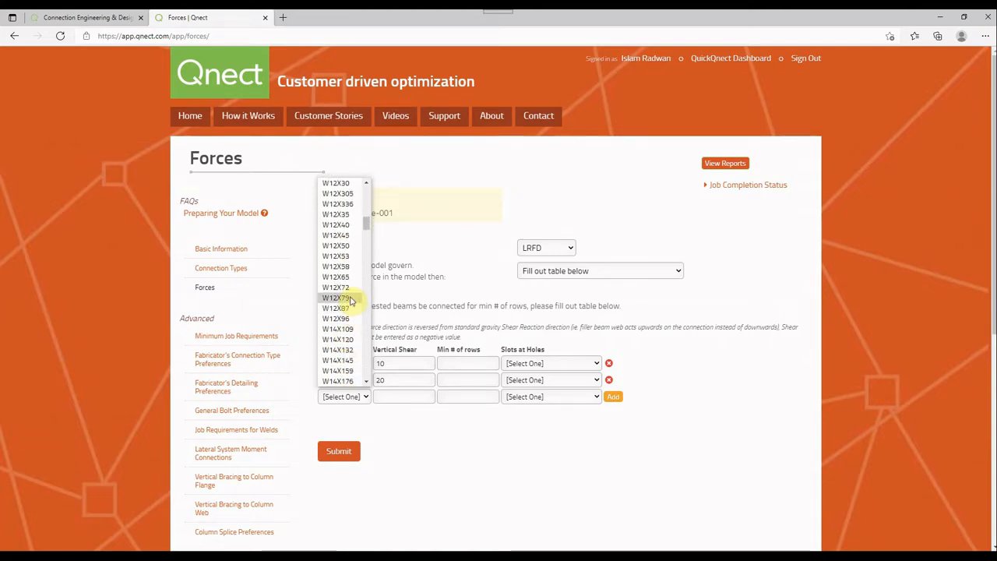
{"action": "left_click", "coordinate": [349, 303]}
{"action": "left_click", "coordinate": [397, 399]}
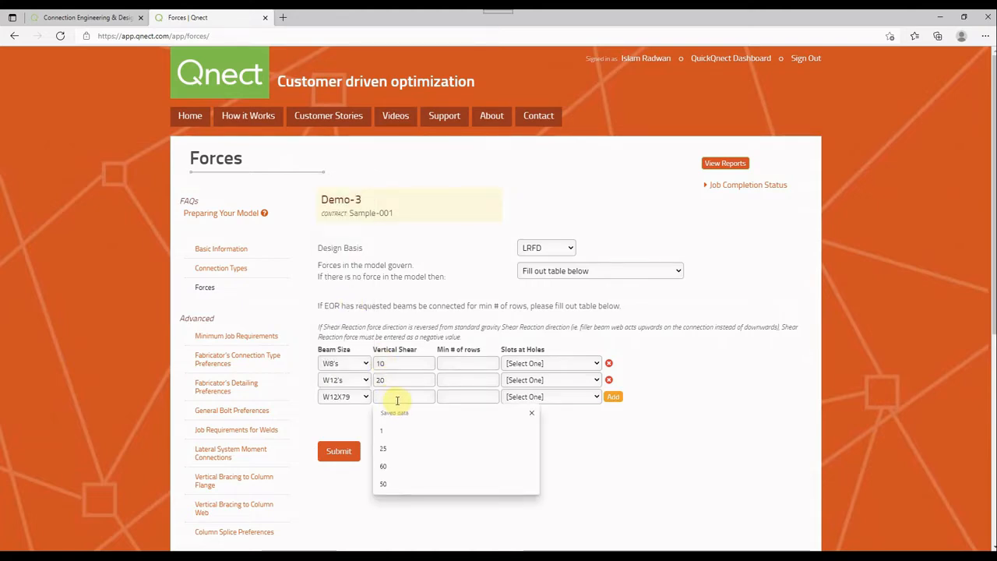
{"action": "type", "text": "30"}
{"action": "left_click", "coordinate": [615, 399]}
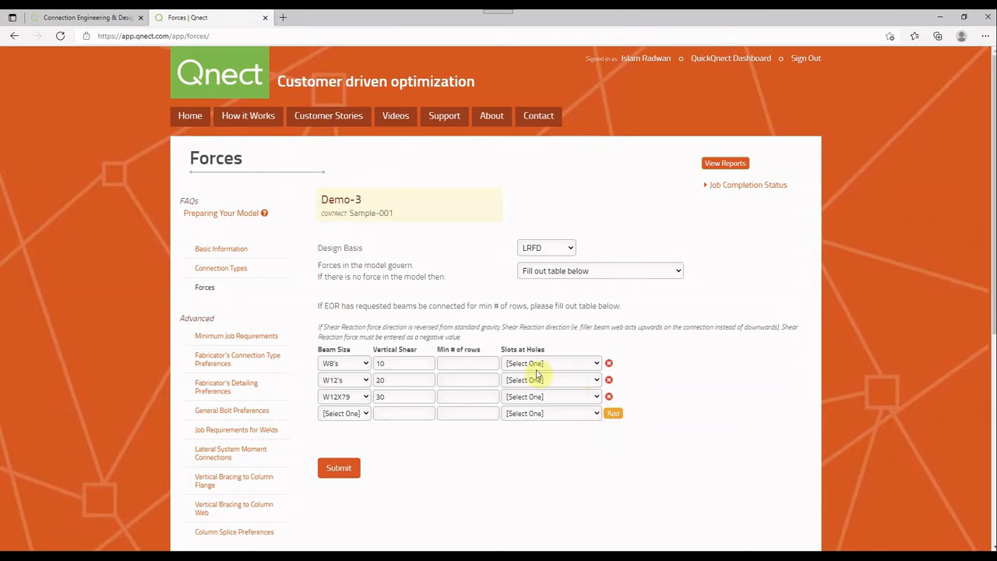
{"action": "left_click", "coordinate": [339, 469]}
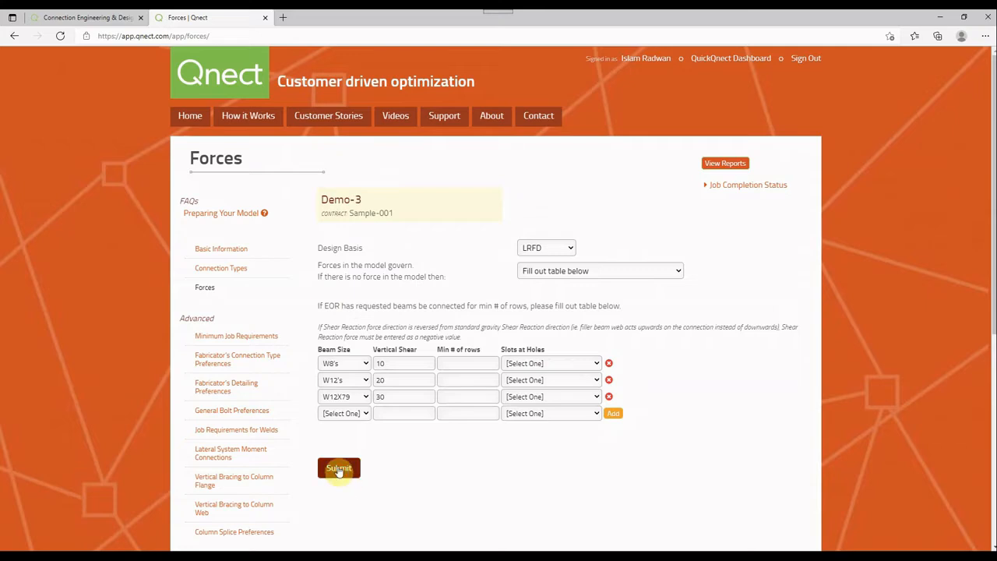
Choose Use the UDL factor for beams without model forces, with LRFD as the design basis, and review the UDL tables
{"action": "left_click", "coordinate": [592, 270]}
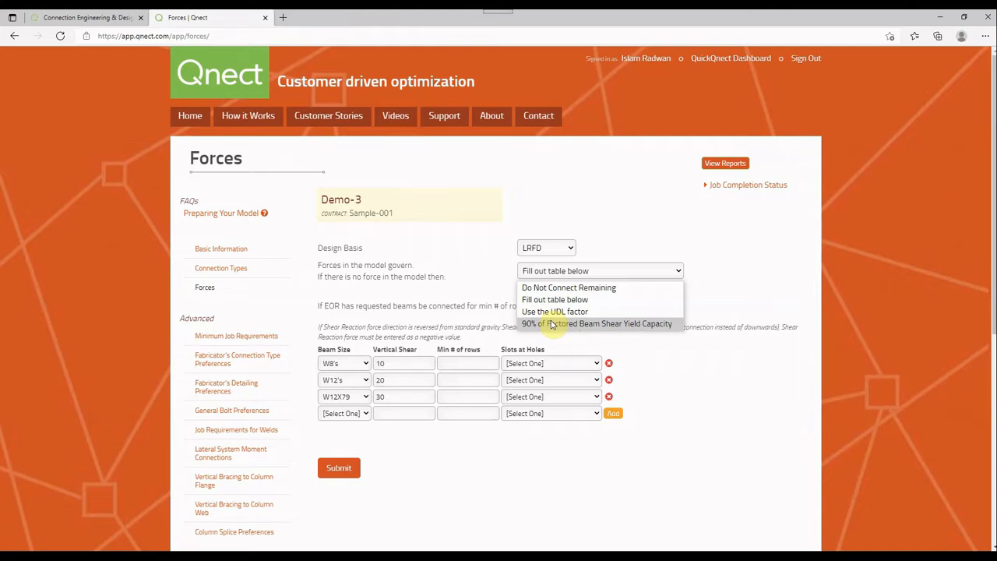
{"action": "left_click", "coordinate": [467, 288]}
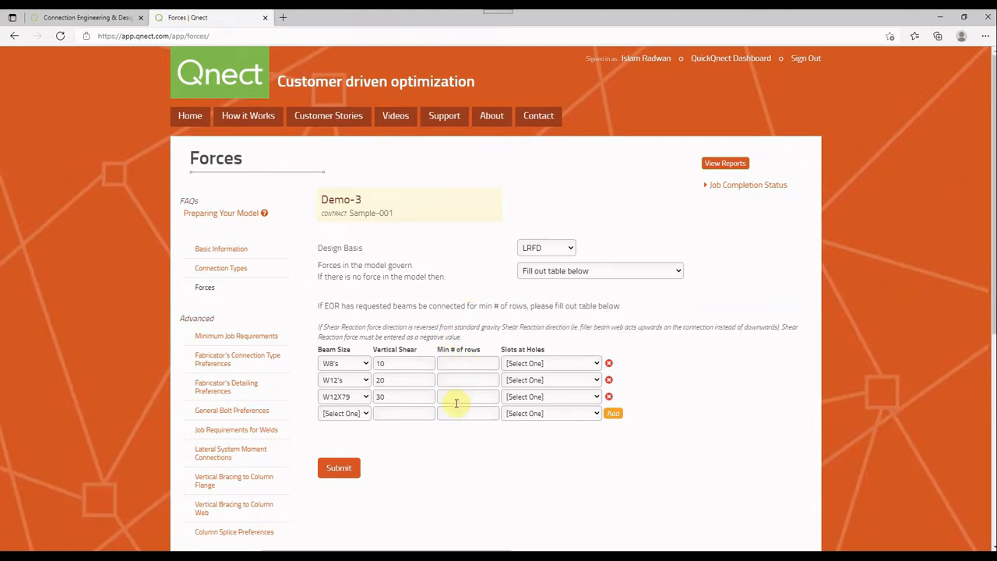
{"action": "left_click", "coordinate": [558, 250]}
{"action": "left_click", "coordinate": [554, 280]}
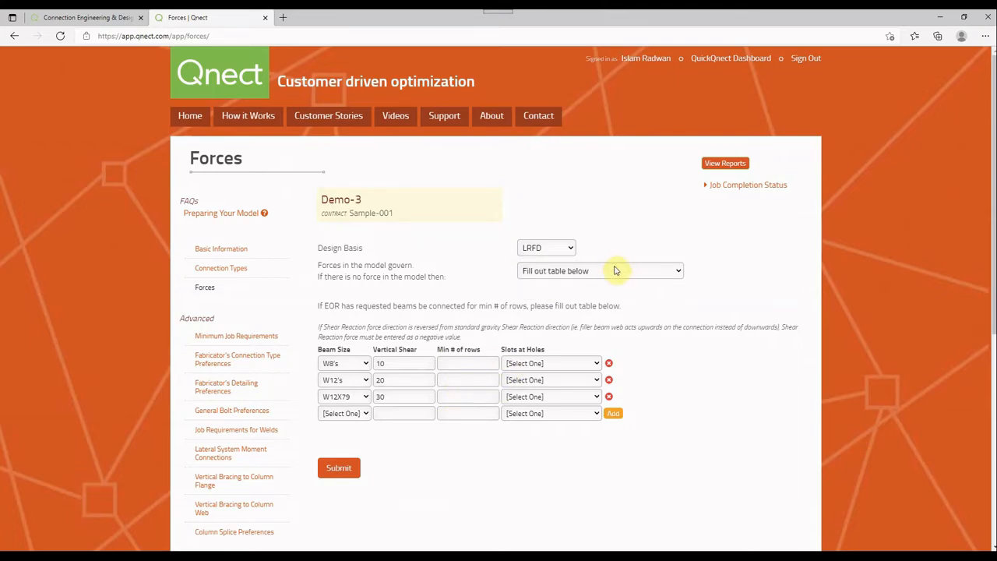
{"action": "left_click", "coordinate": [612, 270]}
{"action": "left_click", "coordinate": [602, 311]}
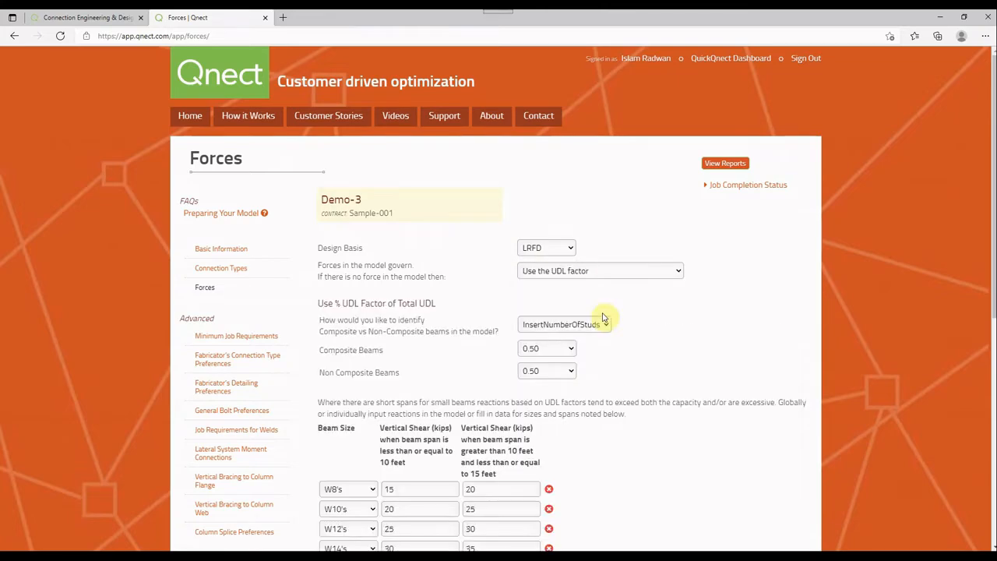
{"action": "scroll", "coordinate": [499, 356], "scroll_direction": "down", "scroll_amount": 7}
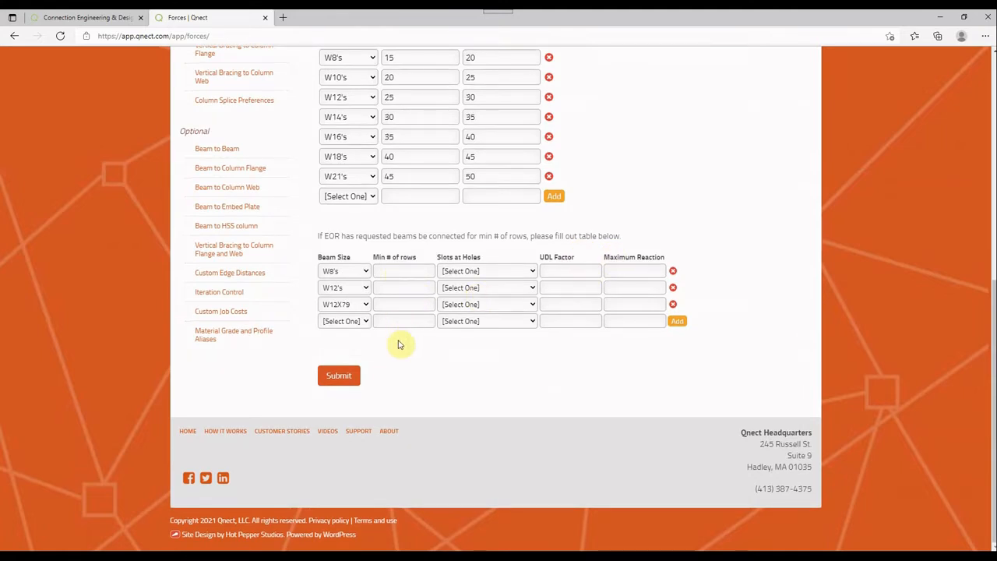
{"action": "scroll", "coordinate": [397, 346], "scroll_direction": "up", "scroll_amount": 2}
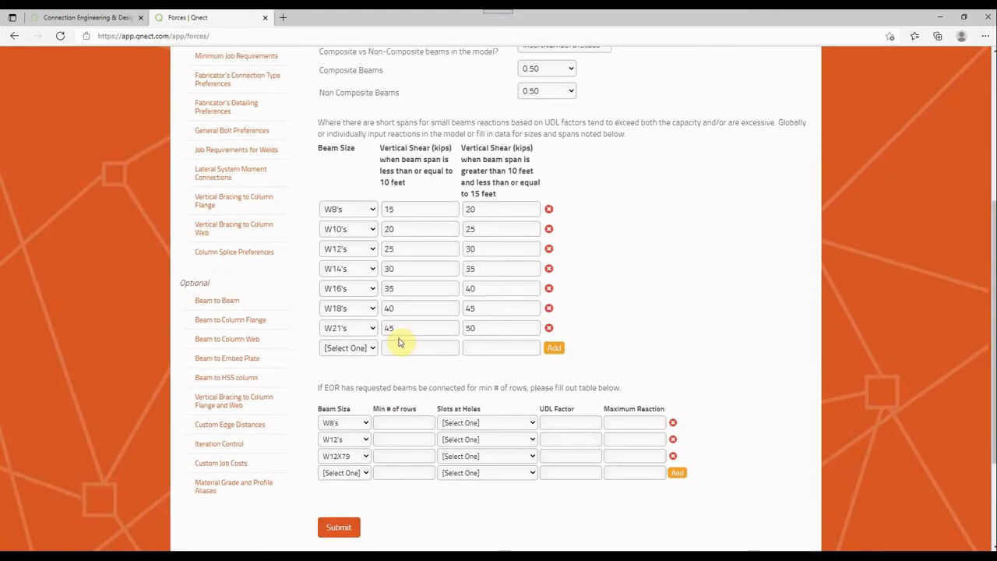
{"action": "scroll", "coordinate": [398, 342], "scroll_direction": "up", "scroll_amount": 4}
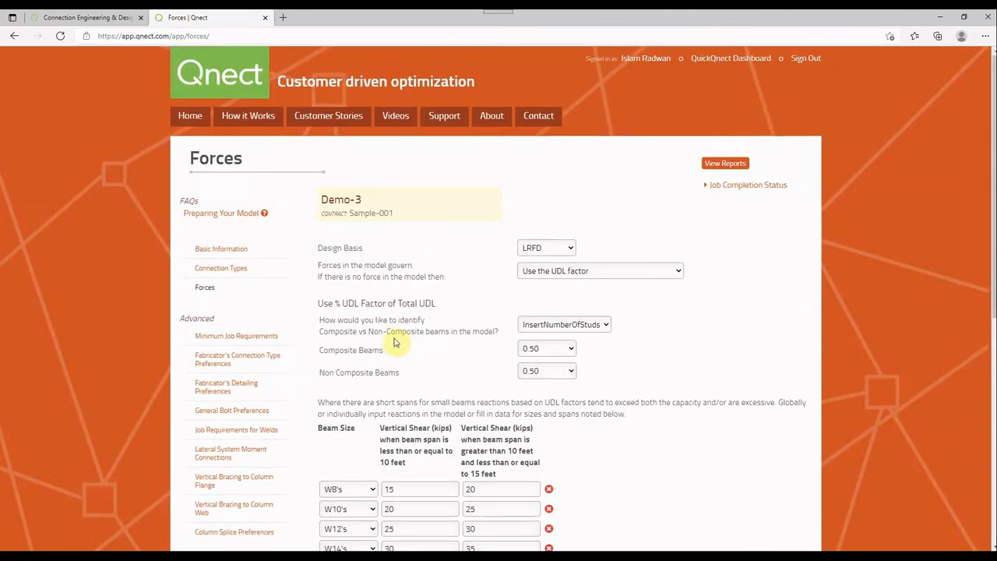
Open Minimum Job Requirements and examine its forces, moment and vertical brace connection, and axial load settings
{"action": "left_click", "coordinate": [250, 344]}
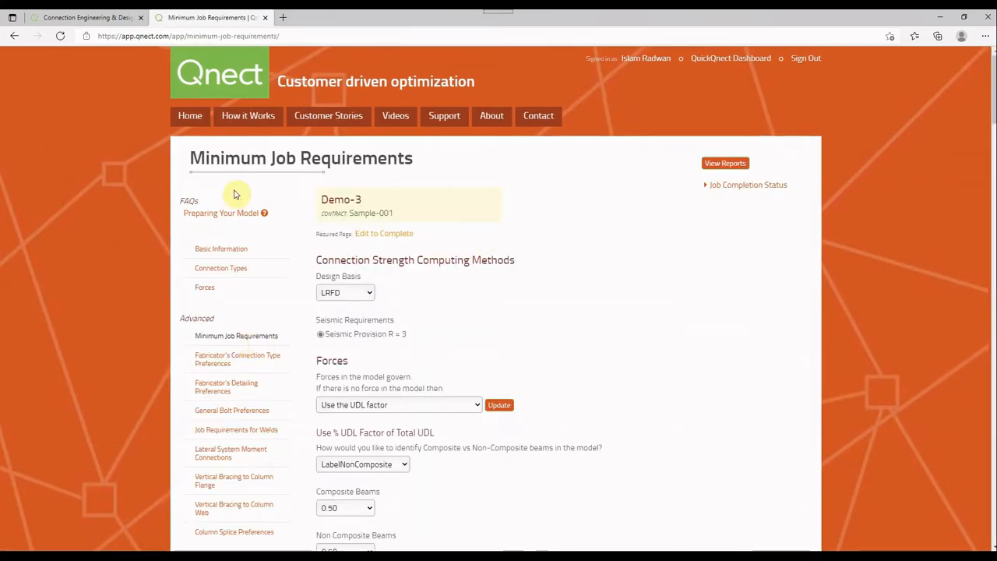
{"action": "scroll", "coordinate": [411, 288], "scroll_direction": "down", "scroll_amount": 4}
{"action": "scroll", "coordinate": [416, 189], "scroll_direction": "down", "scroll_amount": 3}
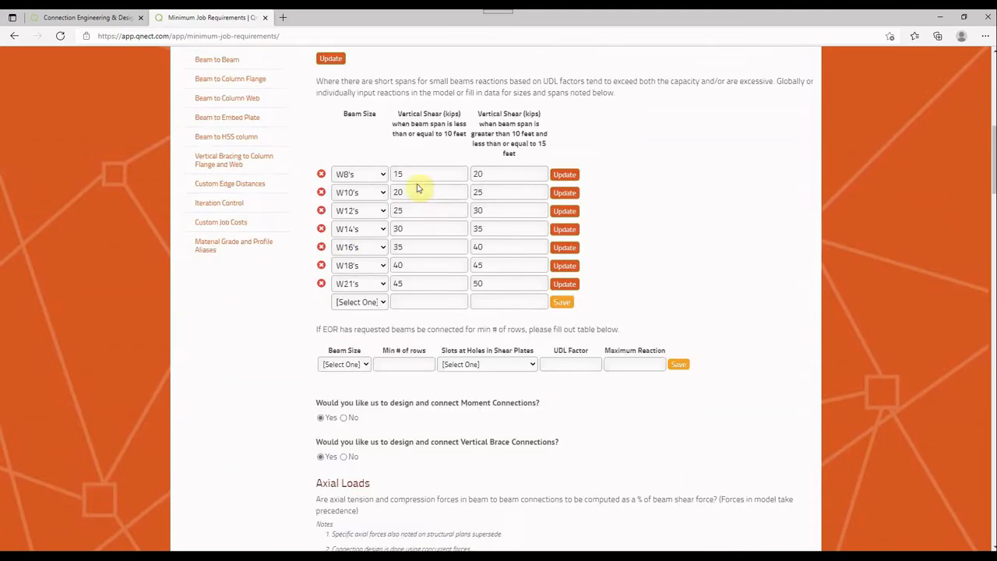
{"action": "scroll", "coordinate": [251, 249], "scroll_direction": "up", "scroll_amount": 4}
{"action": "scroll", "coordinate": [311, 145], "scroll_direction": "up", "scroll_amount": 2}
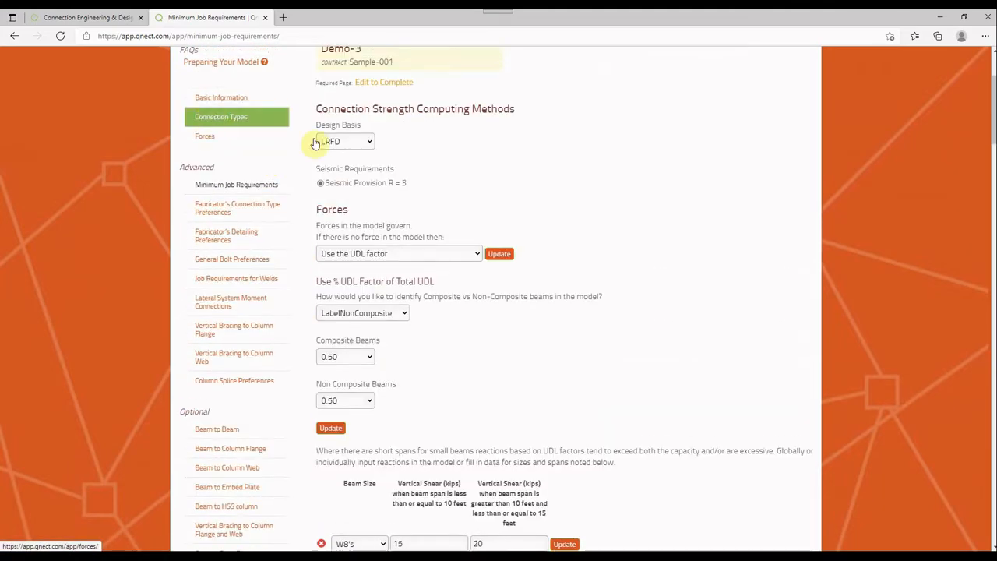
{"action": "scroll", "coordinate": [493, 174], "scroll_direction": "down", "scroll_amount": 7}
{"action": "scroll", "coordinate": [463, 210], "scroll_direction": "down", "scroll_amount": 3}
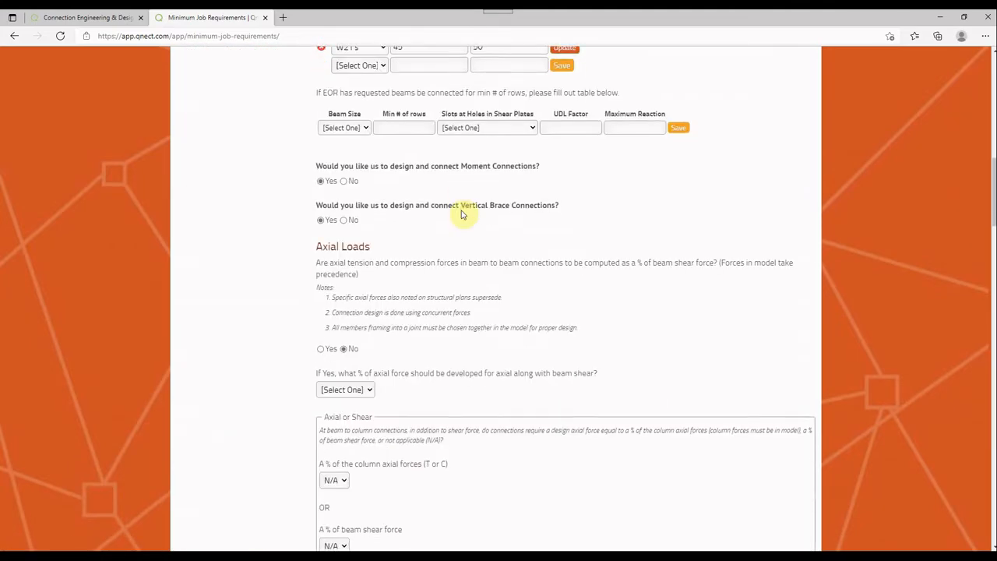
{"action": "scroll", "coordinate": [445, 179], "scroll_direction": "up", "scroll_amount": 1}
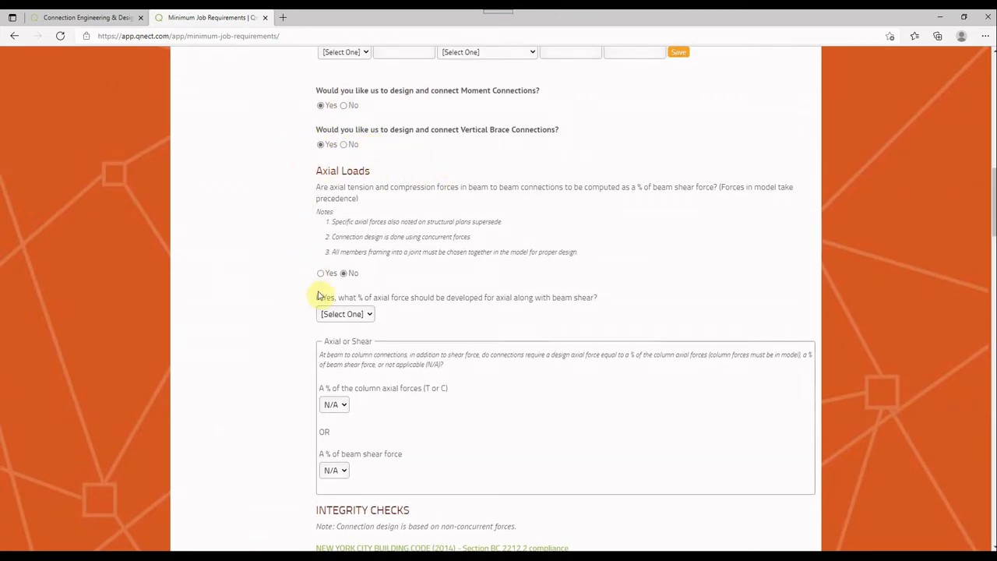
Examine the integrity checks, lateral displacement check, material grades, weld grade options and spandrel connection preferences
{"action": "scroll", "coordinate": [401, 207], "scroll_direction": "down", "scroll_amount": 1}
{"action": "scroll", "coordinate": [400, 206], "scroll_direction": "down", "scroll_amount": 6}
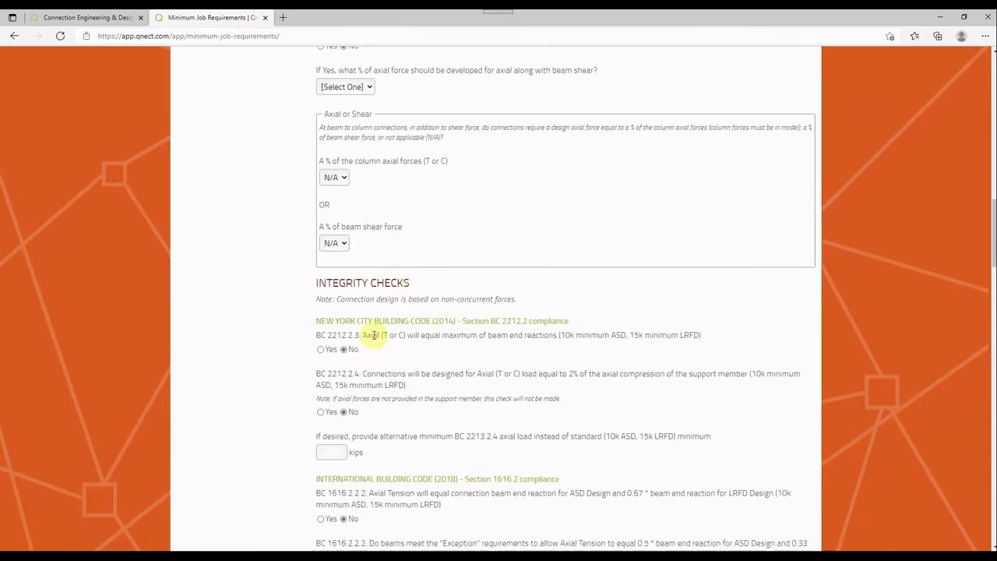
{"action": "scroll", "coordinate": [372, 345], "scroll_direction": "down", "scroll_amount": 4}
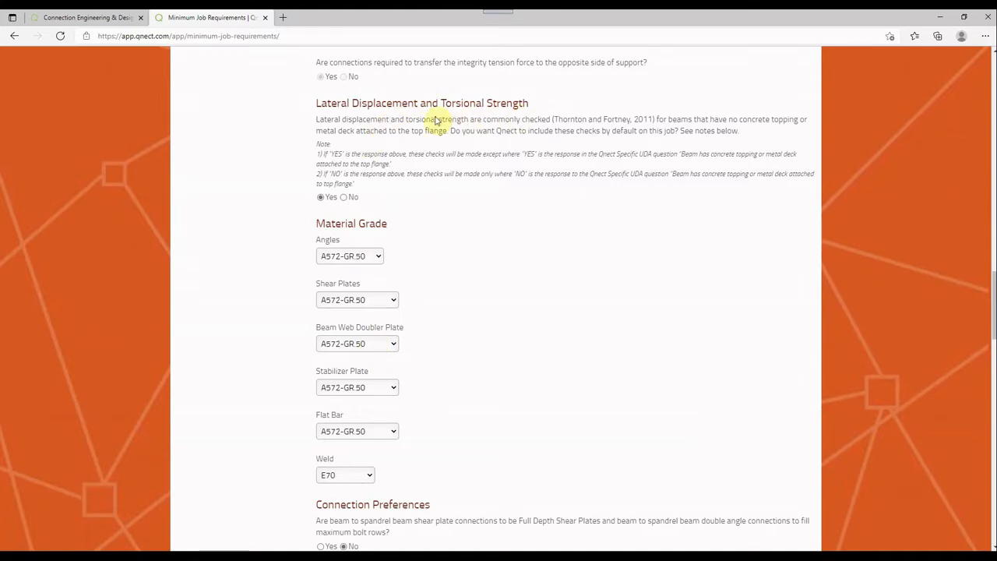
{"action": "scroll", "coordinate": [438, 140], "scroll_direction": "down", "scroll_amount": 1}
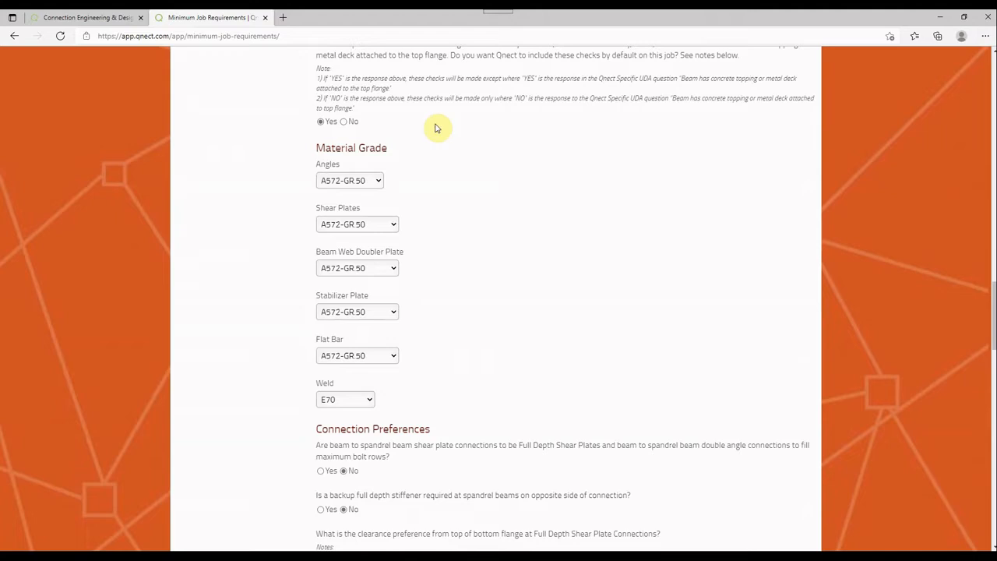
{"action": "scroll", "coordinate": [433, 132], "scroll_direction": "down", "scroll_amount": 1}
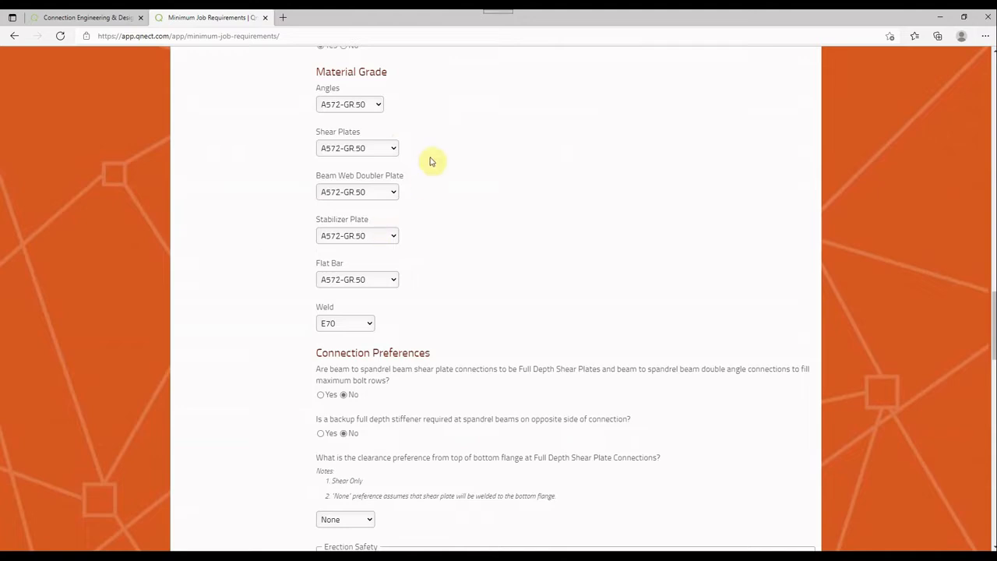
{"action": "left_click", "coordinate": [355, 325]}
{"action": "left_click", "coordinate": [357, 327]}
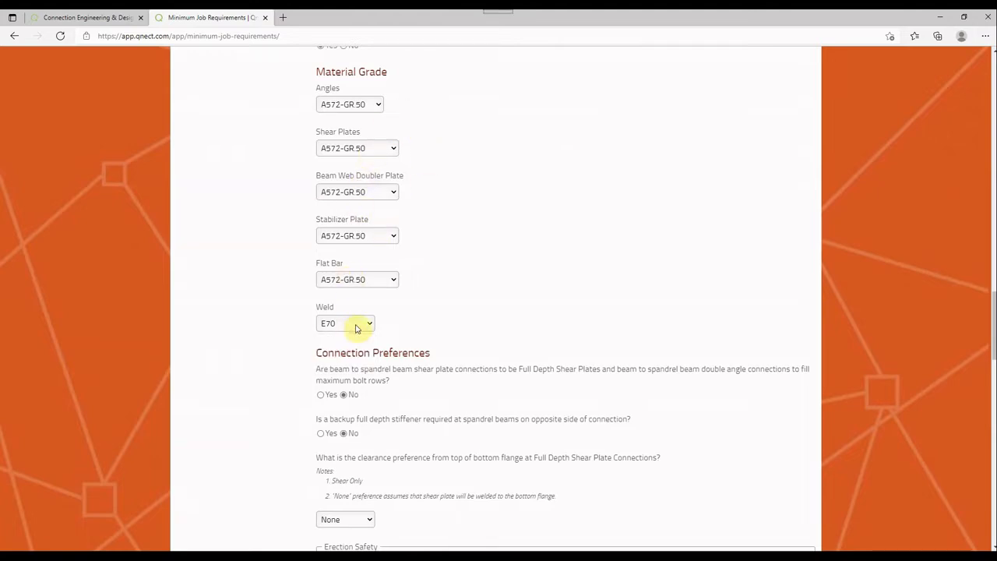
{"action": "scroll", "coordinate": [423, 184], "scroll_direction": "down", "scroll_amount": 3}
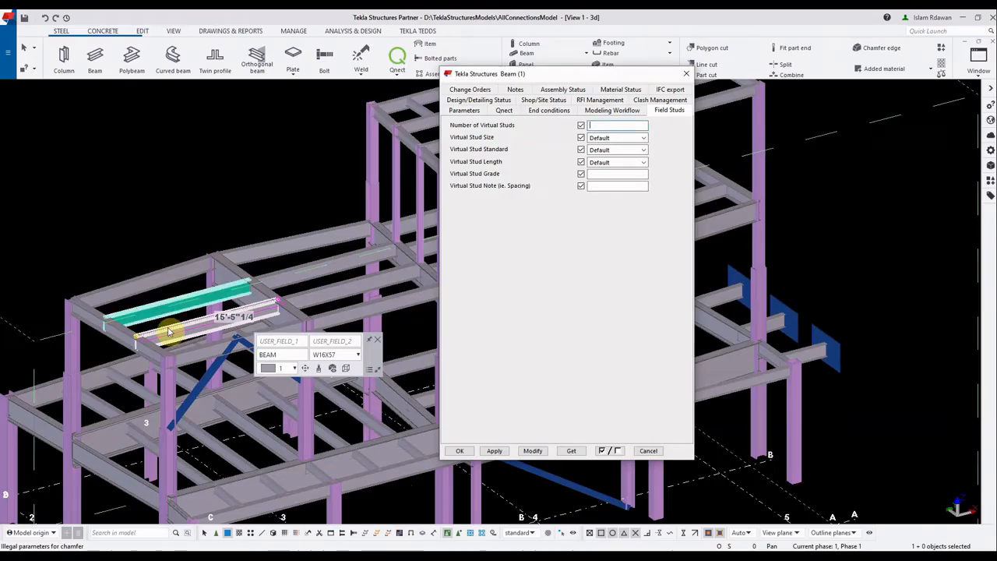
In Tekla Structures, set Spandrel Beam to Yes in the selected W16X67 beam's Qnect attributes
{"action": "scroll", "coordinate": [233, 288], "scroll_direction": "up", "scroll_amount": 5}
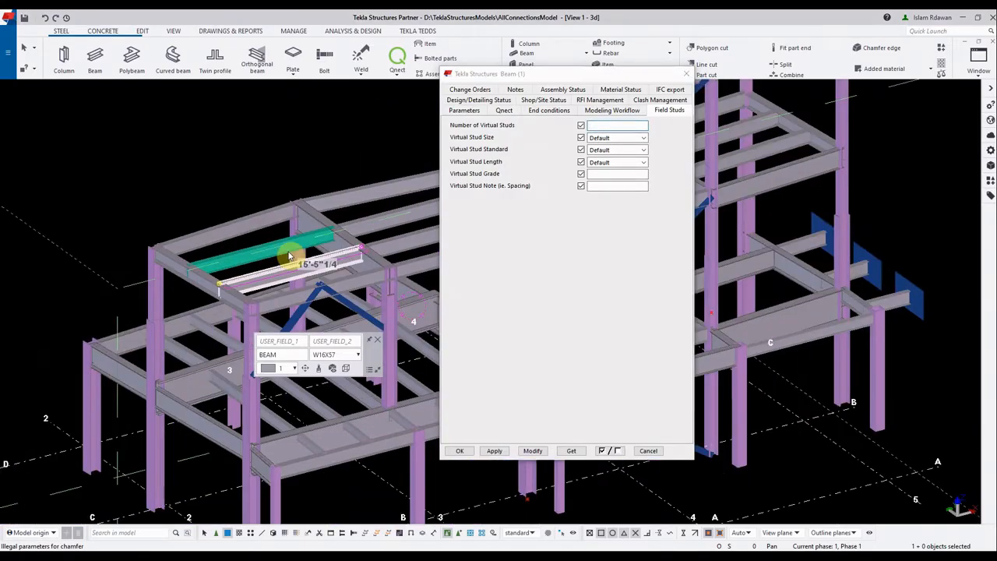
{"action": "left_click", "coordinate": [504, 110]}
{"action": "left_click", "coordinate": [641, 181]}
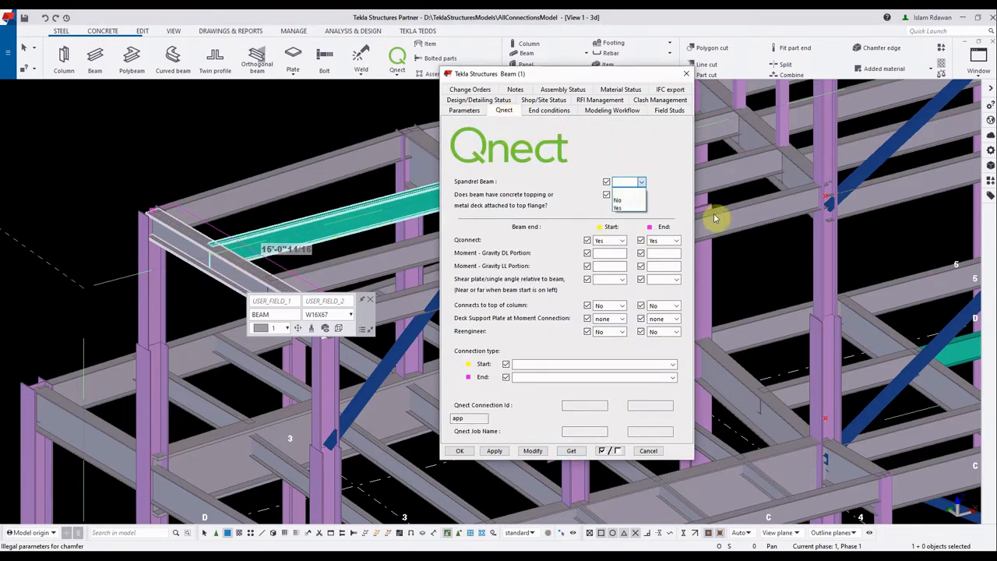
{"action": "left_click", "coordinate": [629, 208]}
{"action": "left_click_drag", "start_coordinate": [232, 273], "coordinate": [191, 260]}
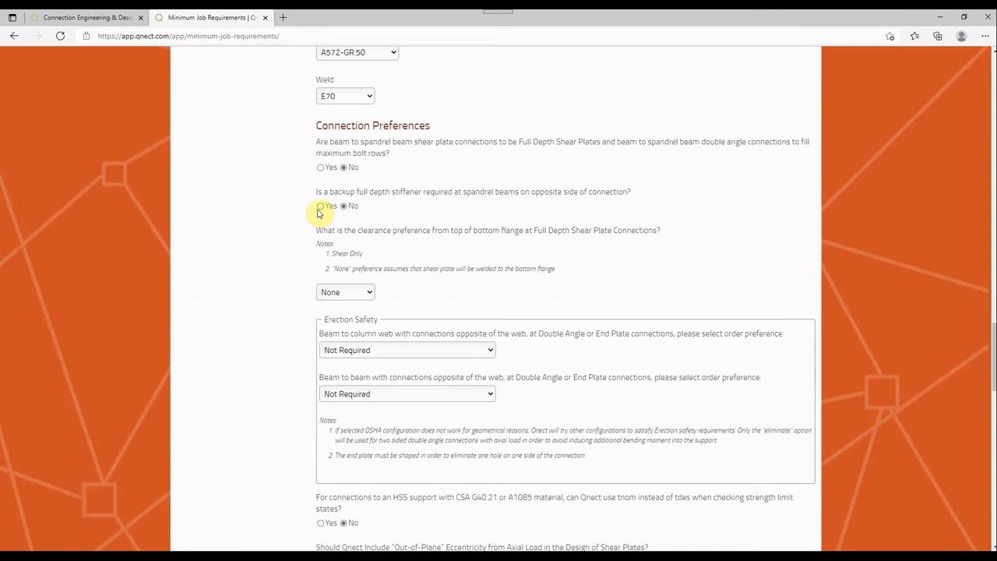
Back in Qnect's Minimum Job Requirements, examine the erection safety order preferences, stabilizer plate settings and minimum and maximum material thicknesses
{"action": "scroll", "coordinate": [317, 218], "scroll_direction": "down", "scroll_amount": 3}
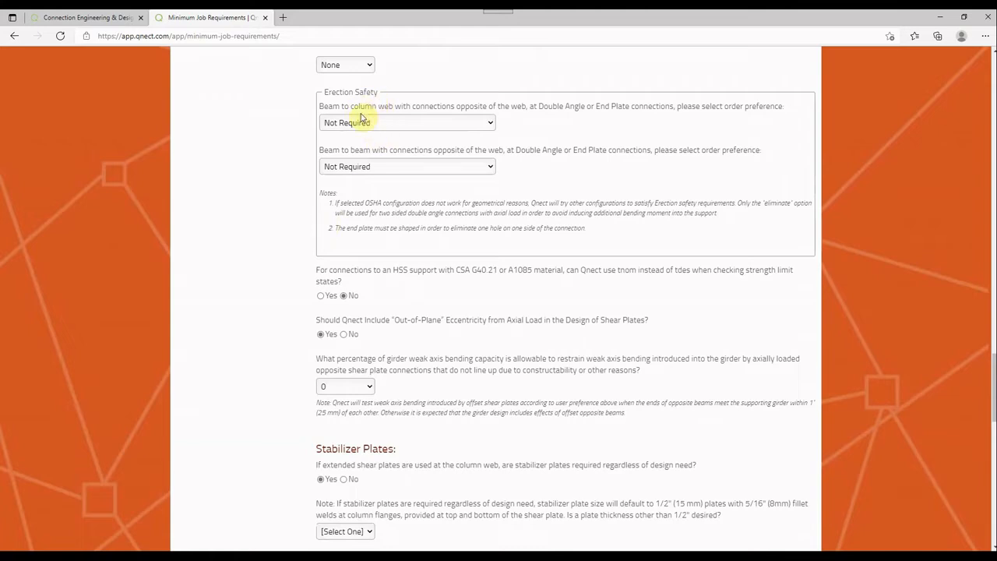
{"action": "left_click", "coordinate": [406, 126]}
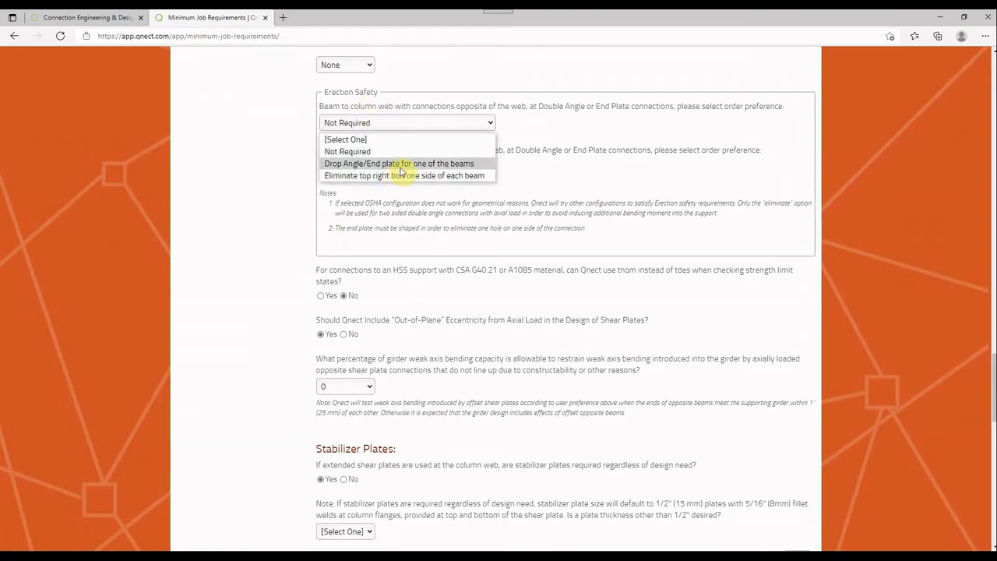
{"action": "left_click", "coordinate": [234, 166]}
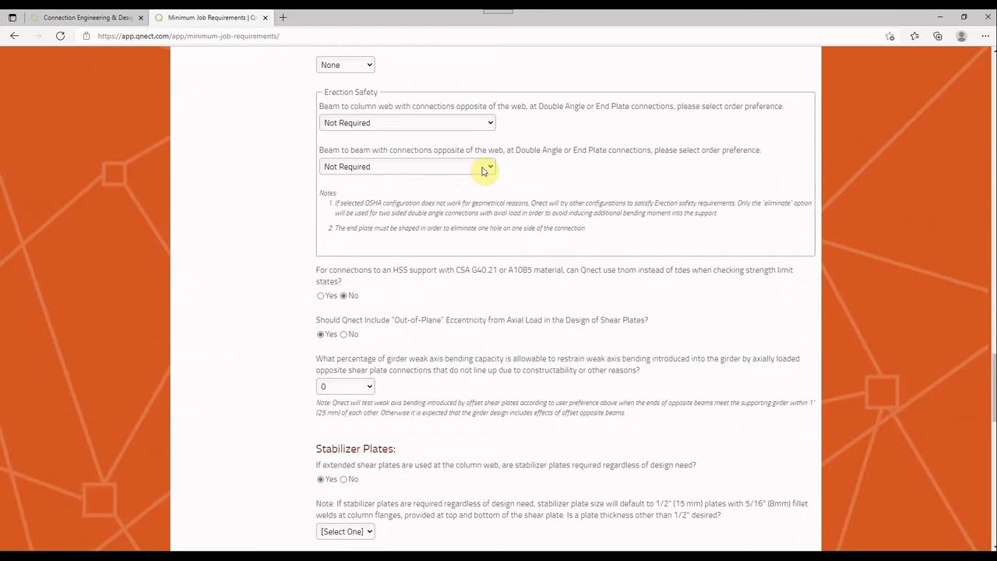
{"action": "scroll", "coordinate": [483, 170], "scroll_direction": "down", "scroll_amount": 3}
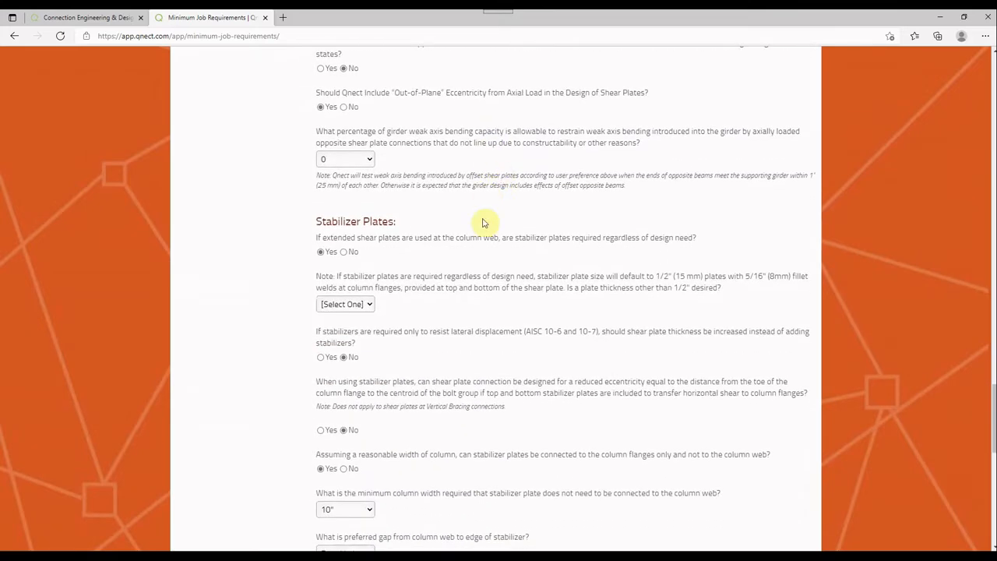
{"action": "scroll", "coordinate": [483, 223], "scroll_direction": "down", "scroll_amount": 3}
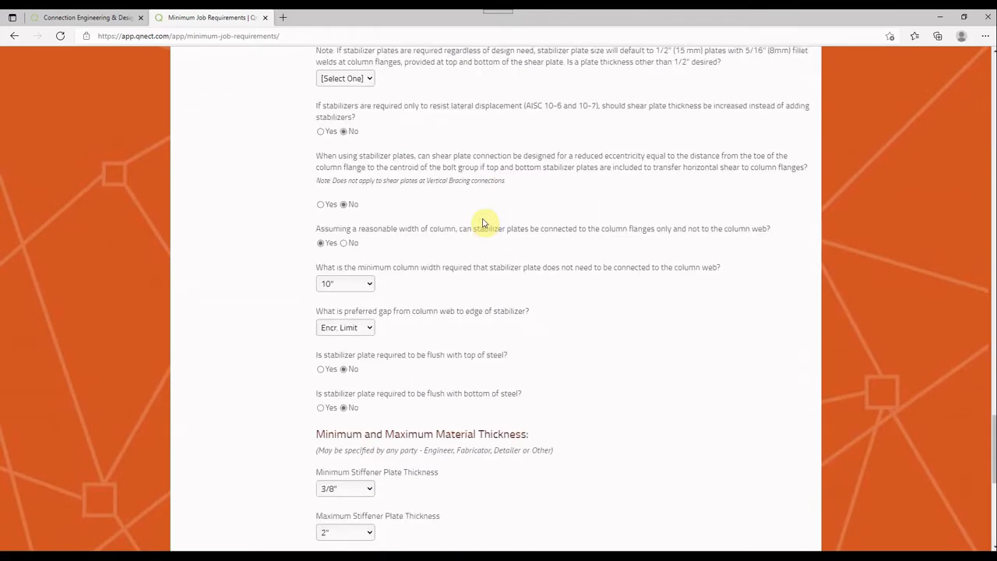
{"action": "scroll", "coordinate": [483, 223], "scroll_direction": "down", "scroll_amount": 3}
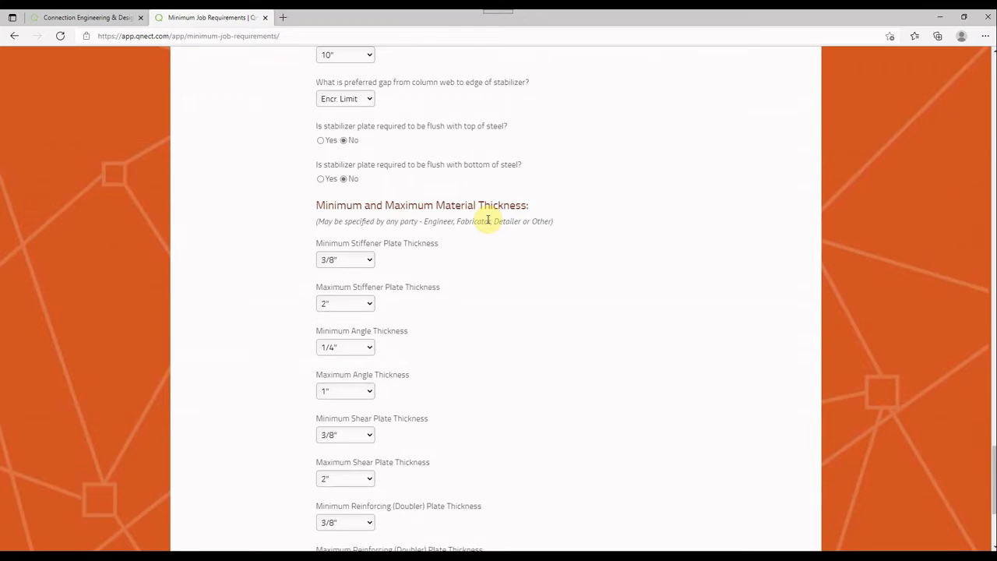
{"action": "scroll", "coordinate": [487, 220], "scroll_direction": "down", "scroll_amount": 1}
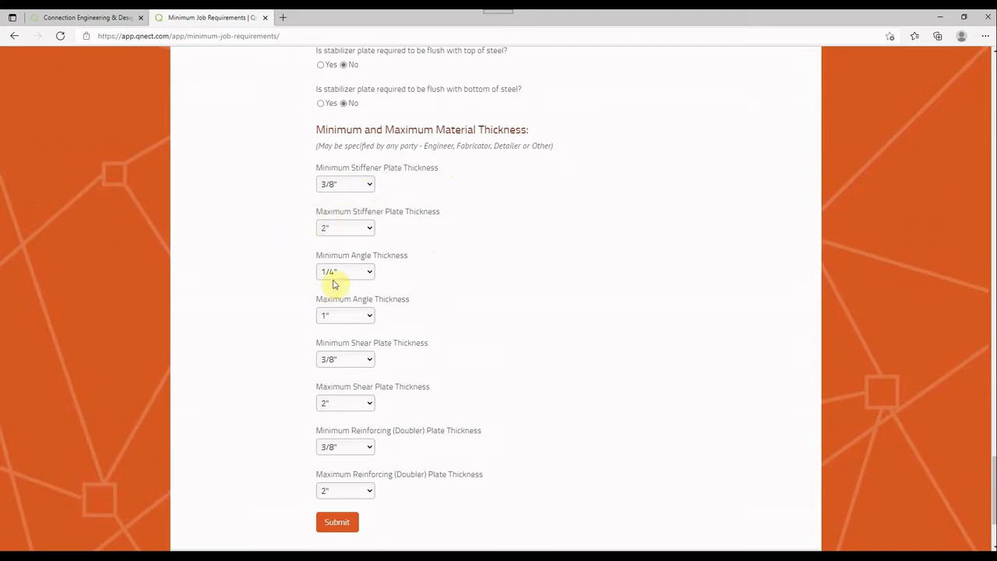
{"action": "scroll", "coordinate": [330, 343], "scroll_direction": "down", "scroll_amount": 2}
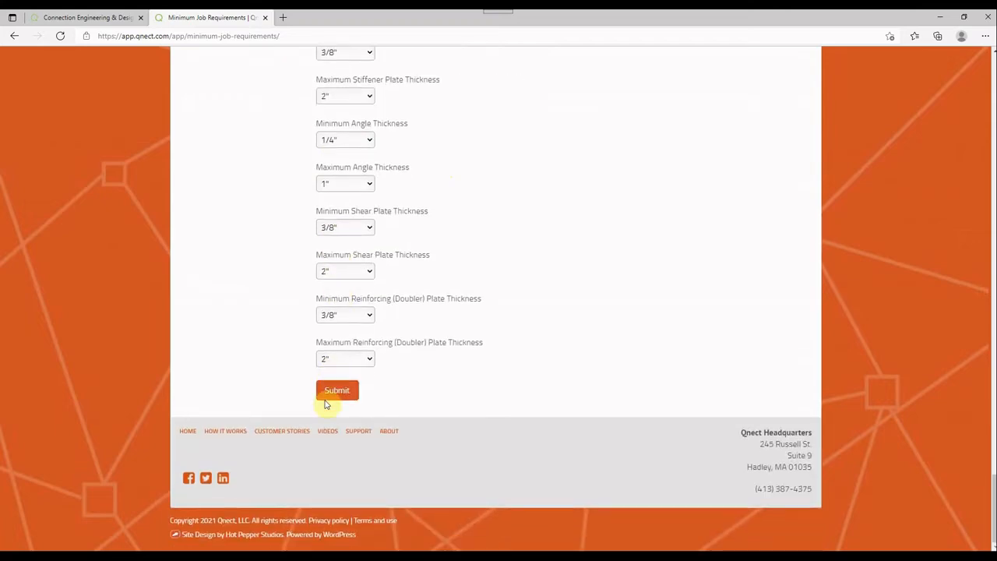
{"action": "scroll", "coordinate": [300, 402], "scroll_direction": "up", "scroll_amount": 10}
{"action": "scroll", "coordinate": [302, 404], "scroll_direction": "up", "scroll_amount": 15}
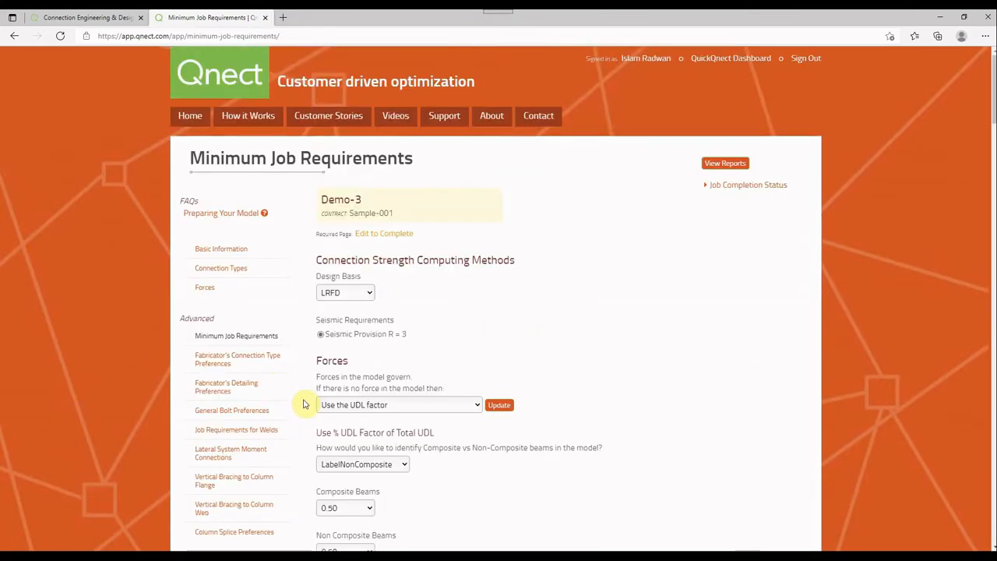
Examine the Fabricator's Connection Type Preferences and compare them with the preference orders set under Connection Types
{"action": "left_click", "coordinate": [254, 359]}
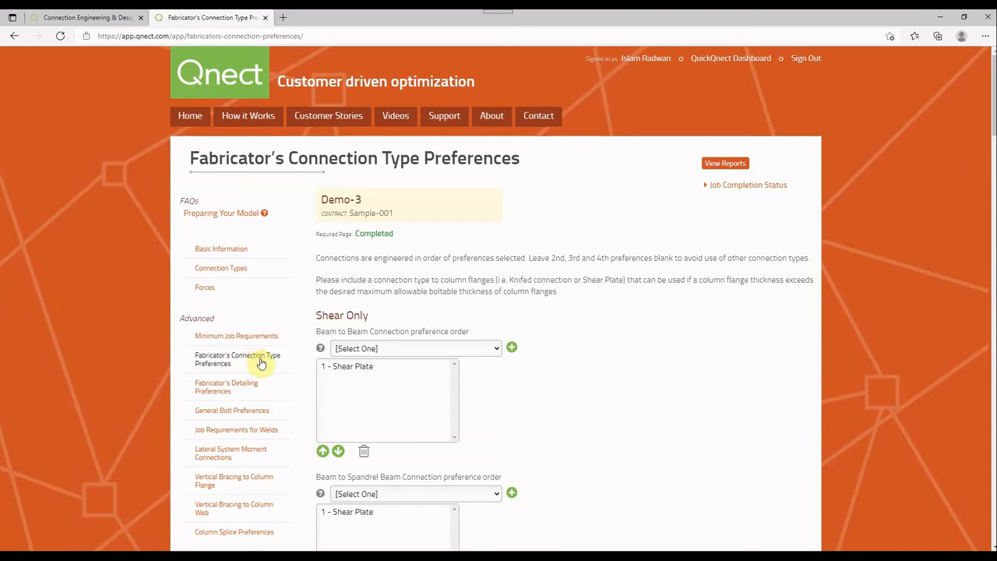
{"action": "left_click", "coordinate": [210, 268]}
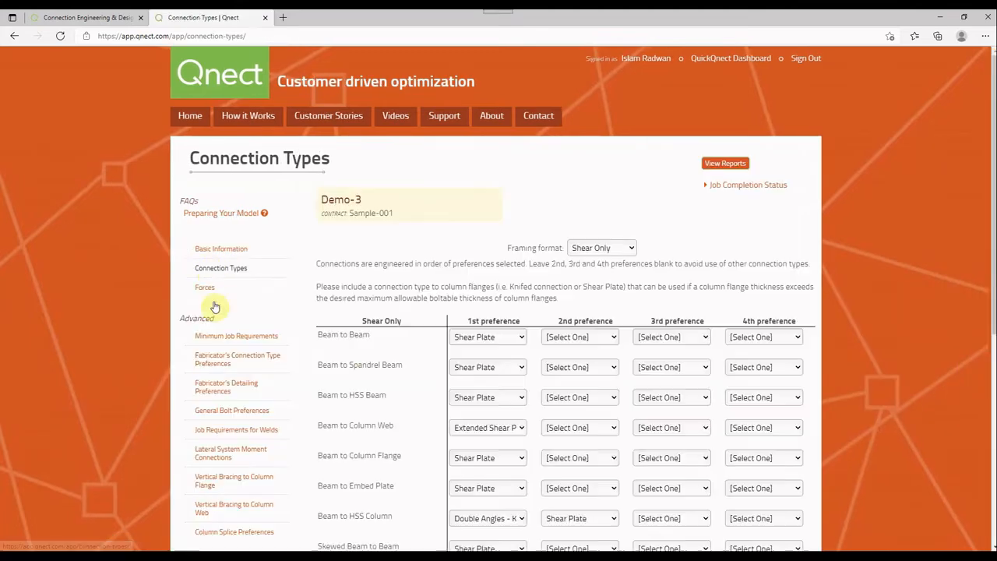
{"action": "left_click", "coordinate": [225, 375]}
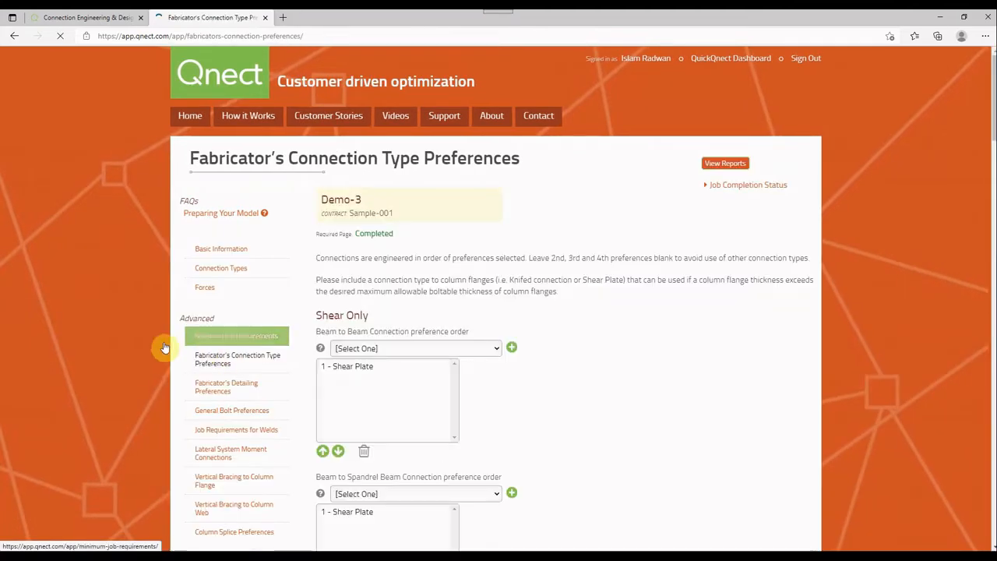
{"action": "scroll", "coordinate": [165, 337], "scroll_direction": "down", "scroll_amount": 1}
Open Fabricator's Detailing Preferences, examine the options offered by Non-standard cope clearances, and set Cope Clearances back to Standard AISC
{"action": "left_click", "coordinate": [253, 314]}
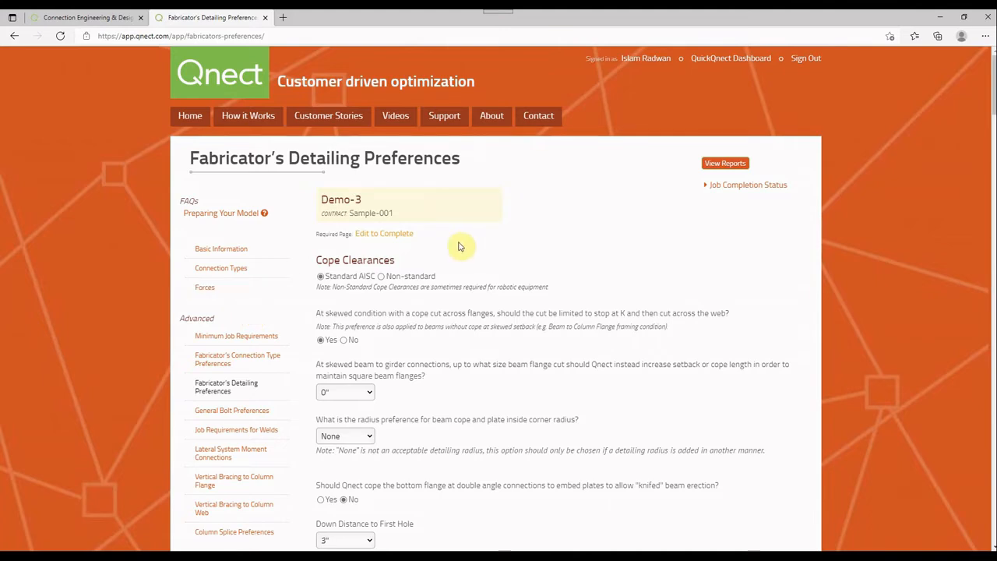
{"action": "left_click", "coordinate": [381, 278]}
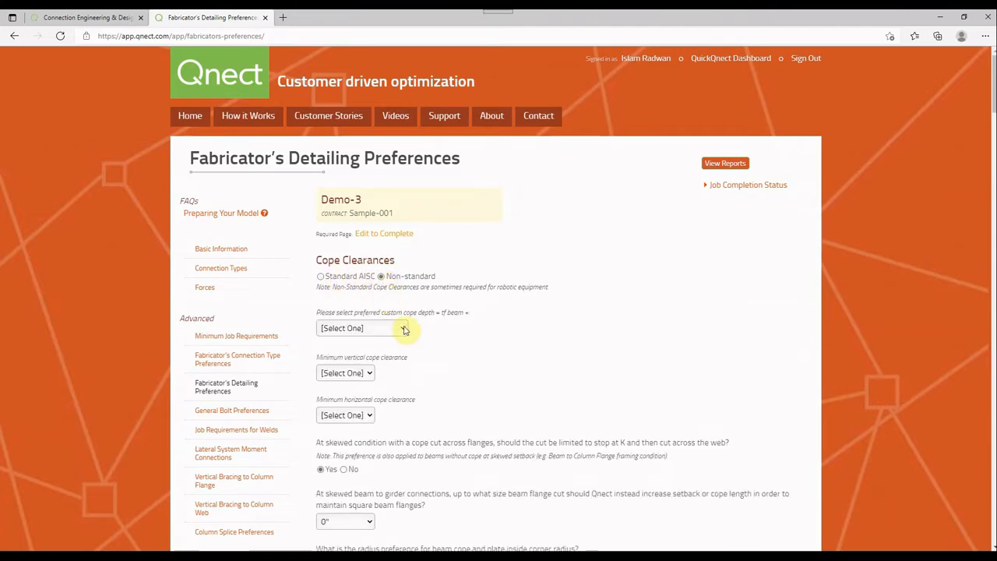
{"action": "left_click", "coordinate": [404, 329]}
{"action": "left_click", "coordinate": [385, 292]}
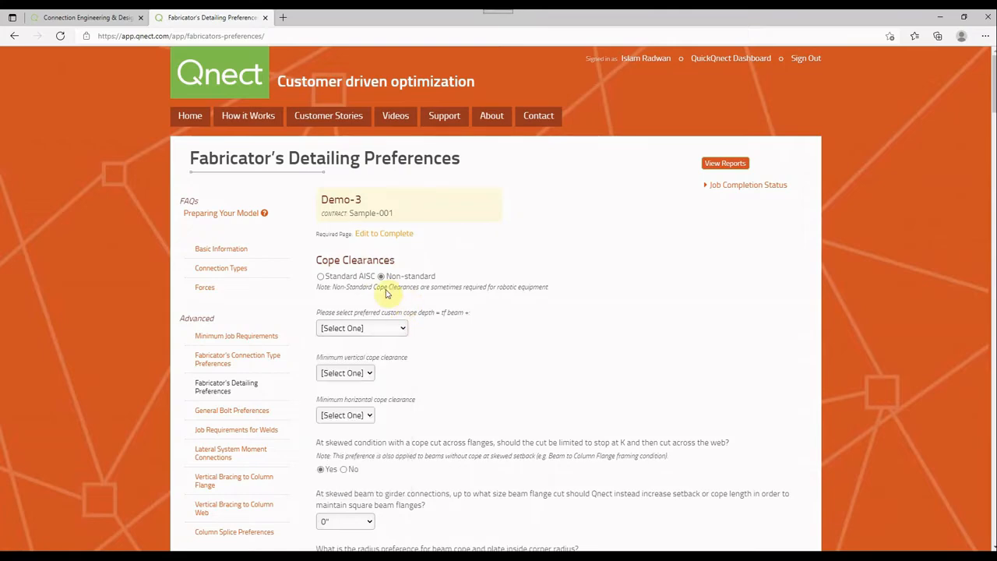
{"action": "left_click", "coordinate": [321, 277]}
Examine the skewed cope, corner radius, down distance to first hole and beam web bolt centering preferences
{"action": "scroll", "coordinate": [405, 262], "scroll_direction": "down", "scroll_amount": 1}
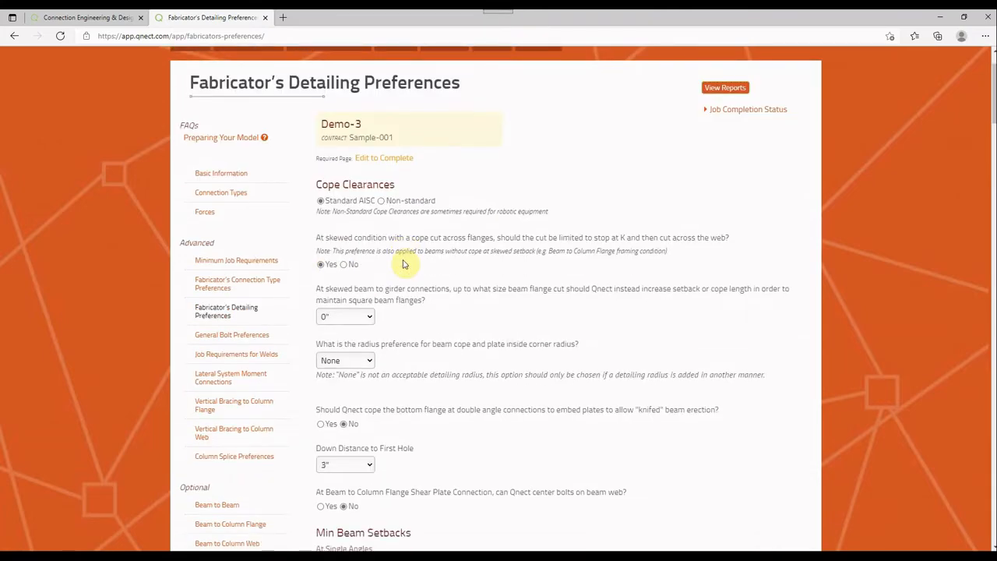
{"action": "scroll", "coordinate": [404, 265], "scroll_direction": "down", "scroll_amount": 1}
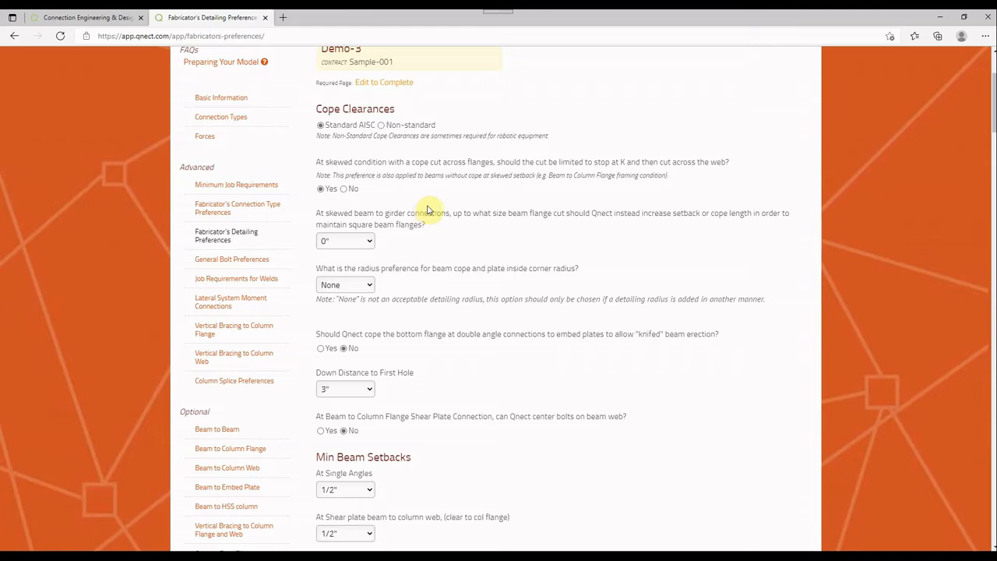
{"action": "scroll", "coordinate": [426, 210], "scroll_direction": "down", "scroll_amount": 1}
{"action": "scroll", "coordinate": [427, 210], "scroll_direction": "down", "scroll_amount": 1}
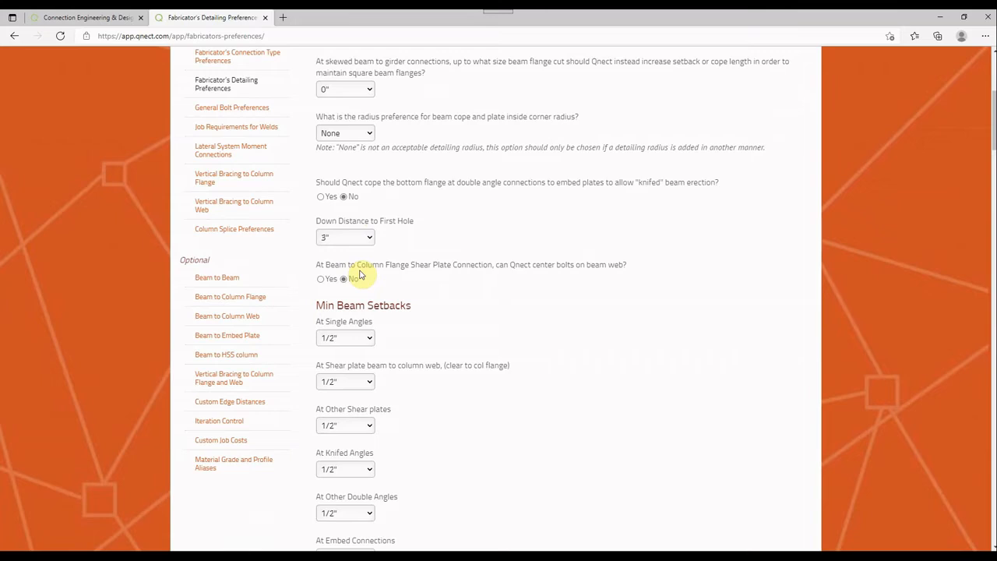
{"action": "left_click_drag", "start_coordinate": [316, 266], "coordinate": [634, 269]}
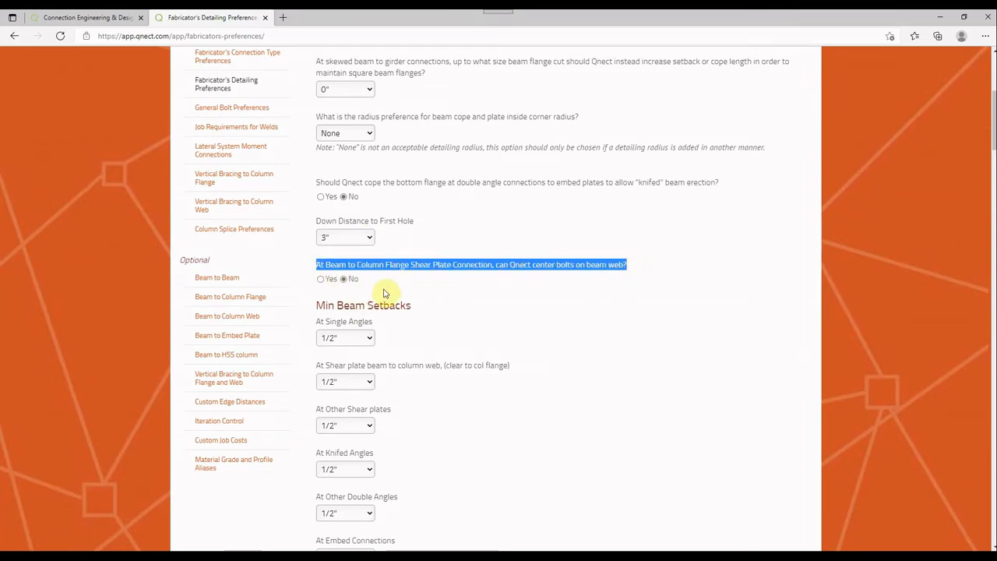
{"action": "left_click", "coordinate": [384, 292]}
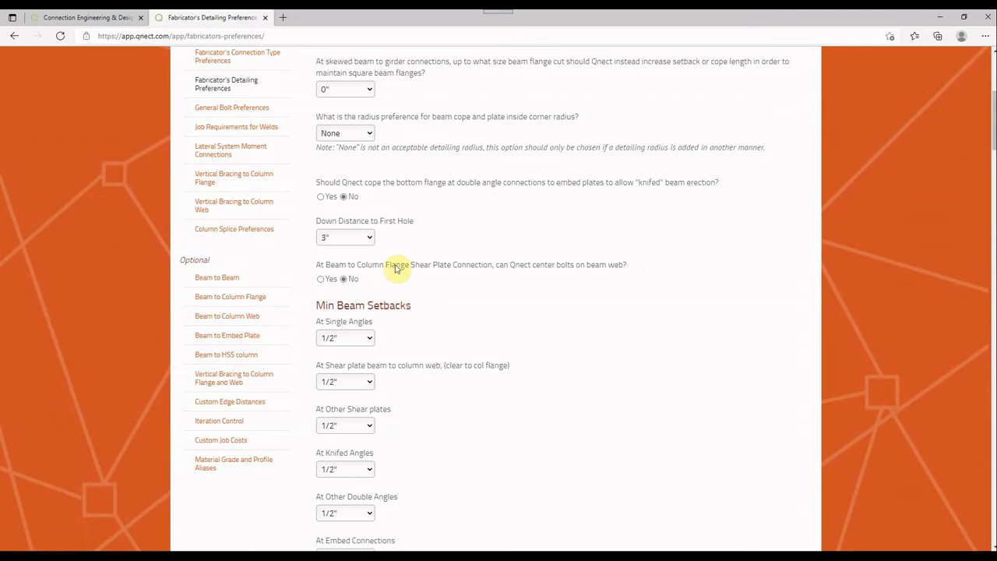
Examine the minimum beam setbacks, horizontal distances to first hole, and block or burn flush preferences
{"action": "scroll", "coordinate": [397, 280], "scroll_direction": "down", "scroll_amount": 2}
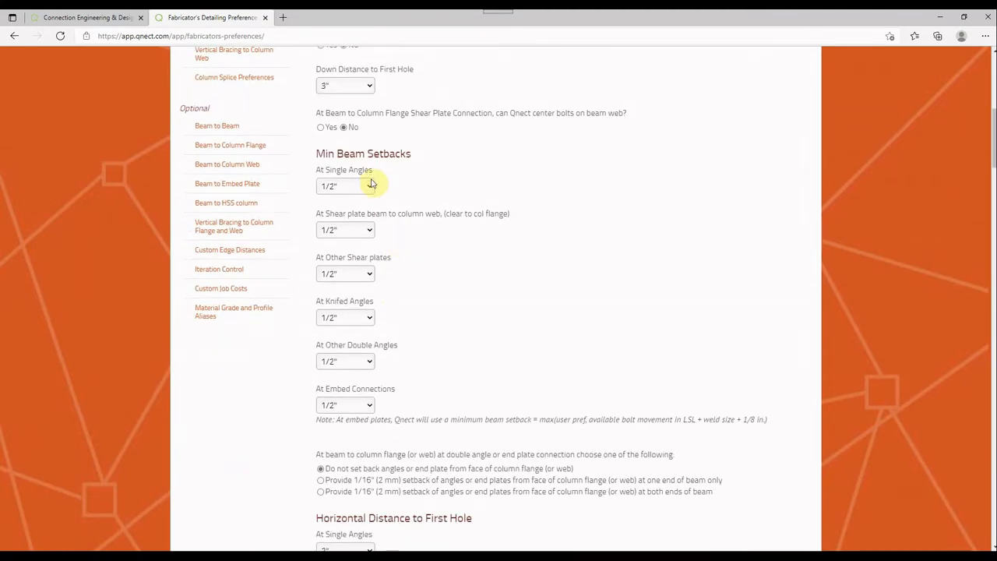
{"action": "scroll", "coordinate": [342, 292], "scroll_direction": "down", "scroll_amount": 3}
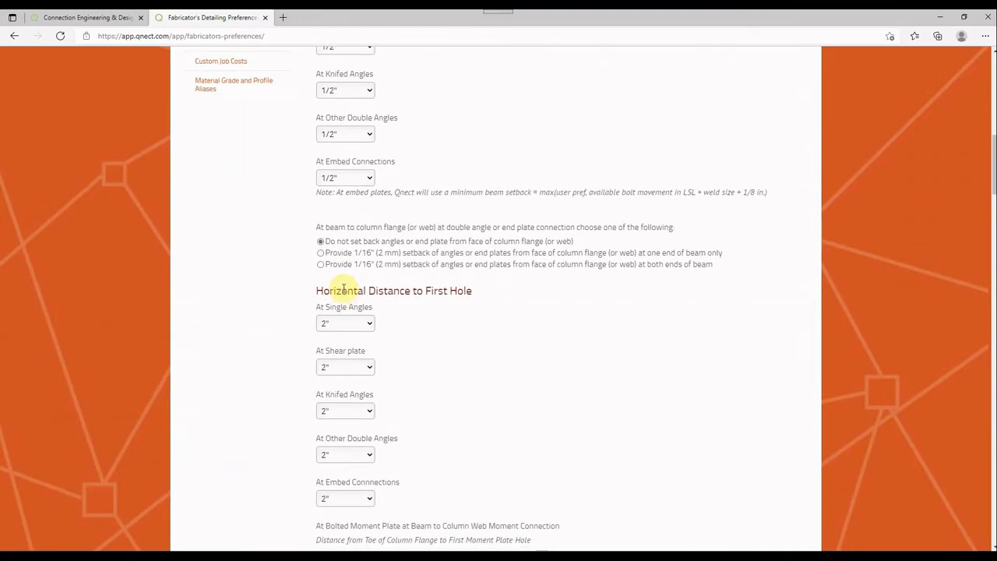
{"action": "scroll", "coordinate": [343, 291], "scroll_direction": "down", "scroll_amount": 2}
{"action": "scroll", "coordinate": [392, 294], "scroll_direction": "down", "scroll_amount": 1}
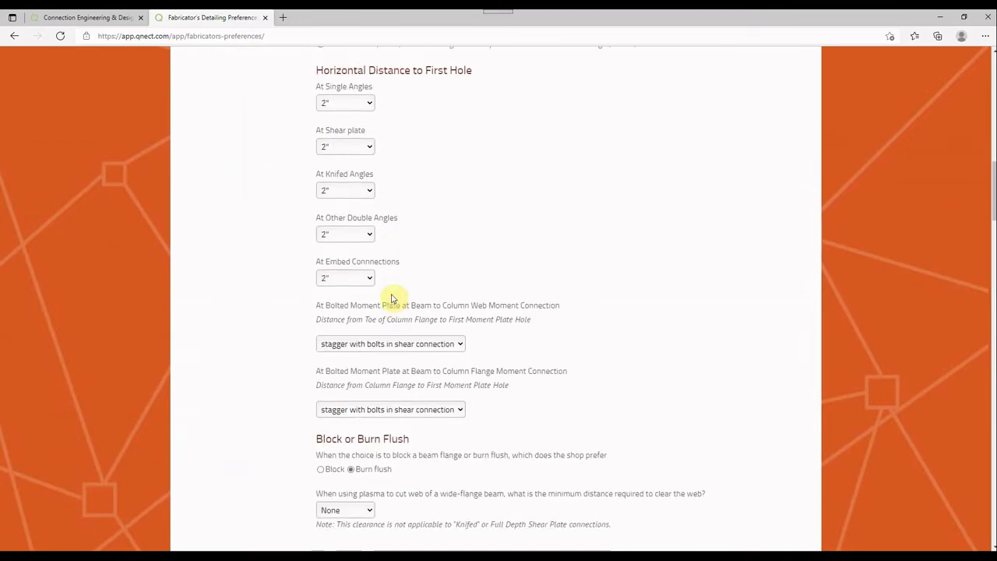
{"action": "scroll", "coordinate": [389, 280], "scroll_direction": "down", "scroll_amount": 2}
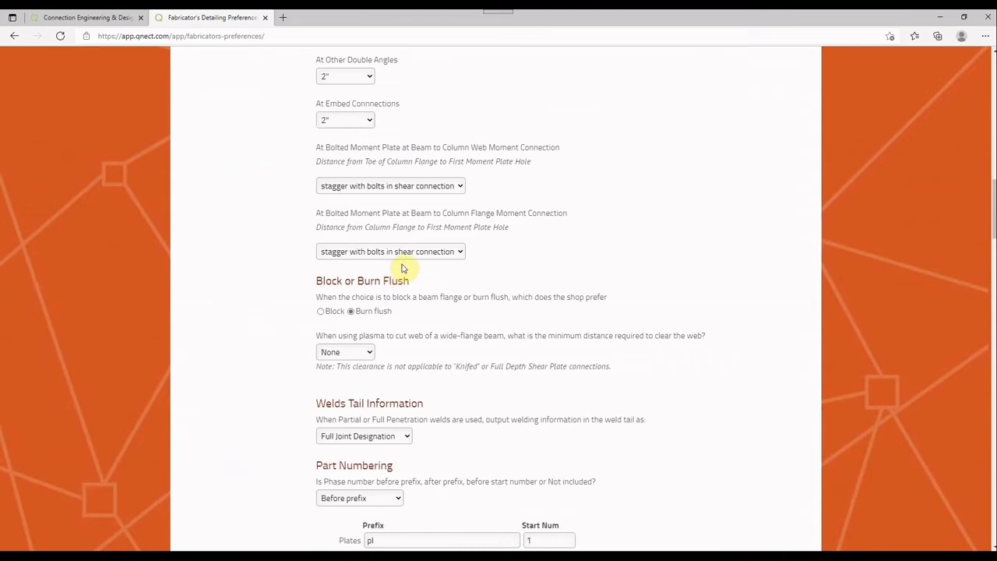
{"action": "scroll", "coordinate": [474, 252], "scroll_direction": "down", "scroll_amount": 1}
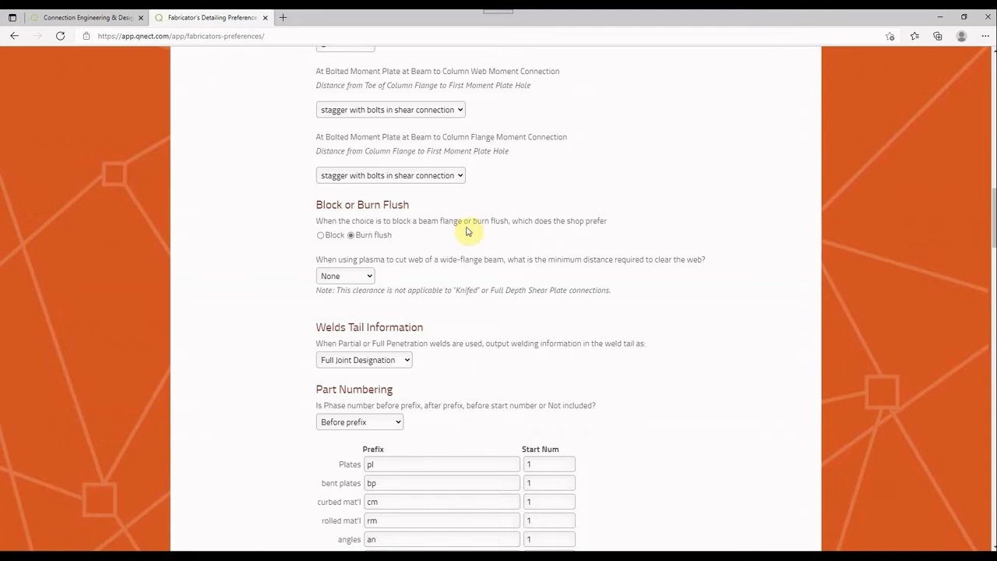
Examine the weld tail information, part numbering prefixes and the shop's preferred angle sizes
{"action": "scroll", "coordinate": [468, 231], "scroll_direction": "down", "scroll_amount": 2}
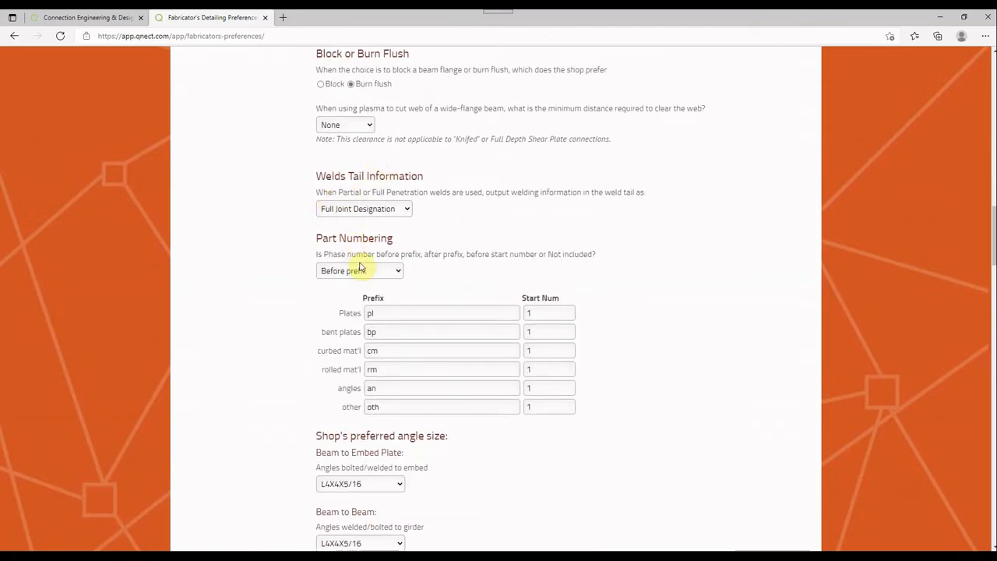
{"action": "scroll", "coordinate": [387, 280], "scroll_direction": "down", "scroll_amount": 1}
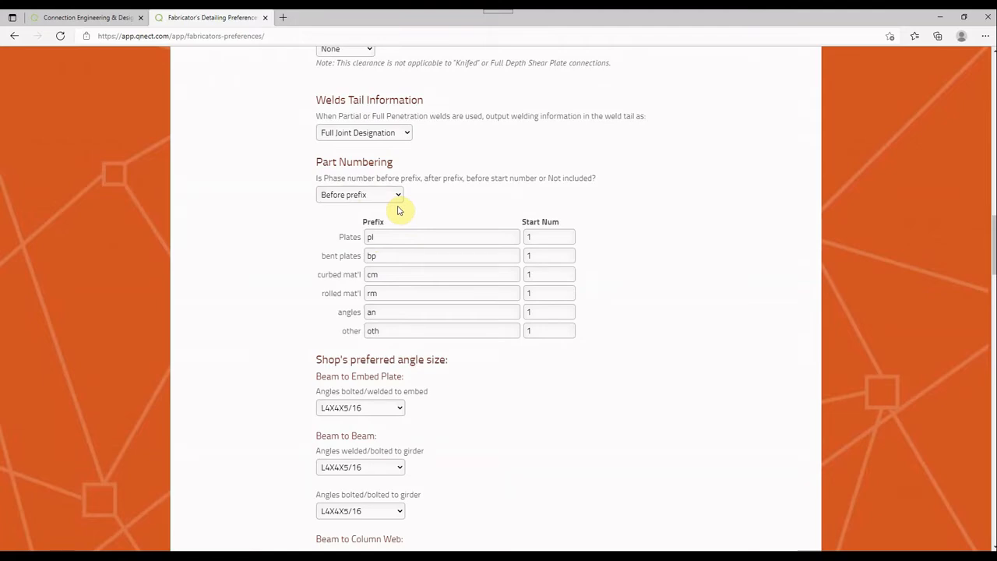
{"action": "scroll", "coordinate": [398, 211], "scroll_direction": "down", "scroll_amount": 2}
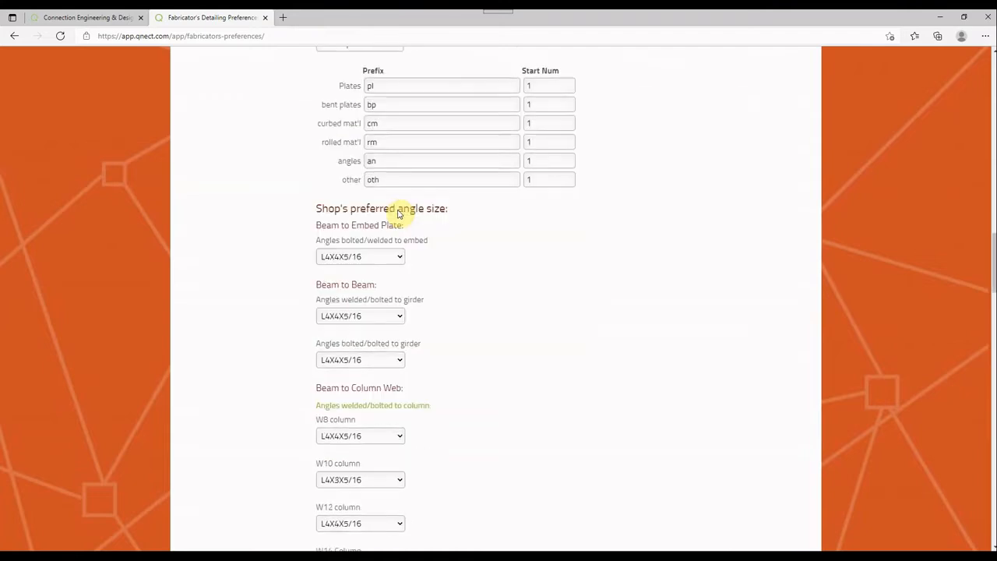
{"action": "scroll", "coordinate": [398, 211], "scroll_direction": "down", "scroll_amount": 1}
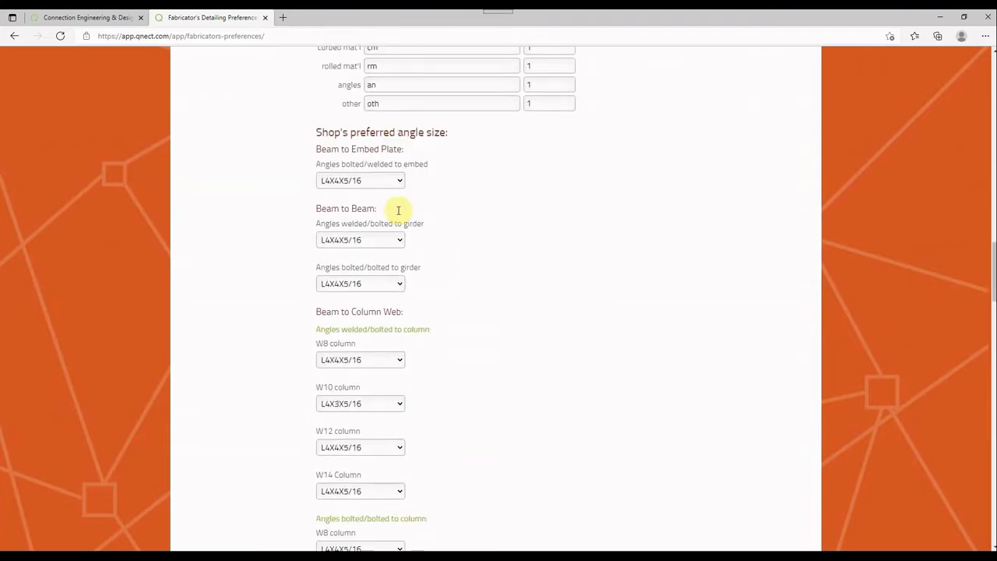
{"action": "scroll", "coordinate": [398, 210], "scroll_direction": "down", "scroll_amount": 1}
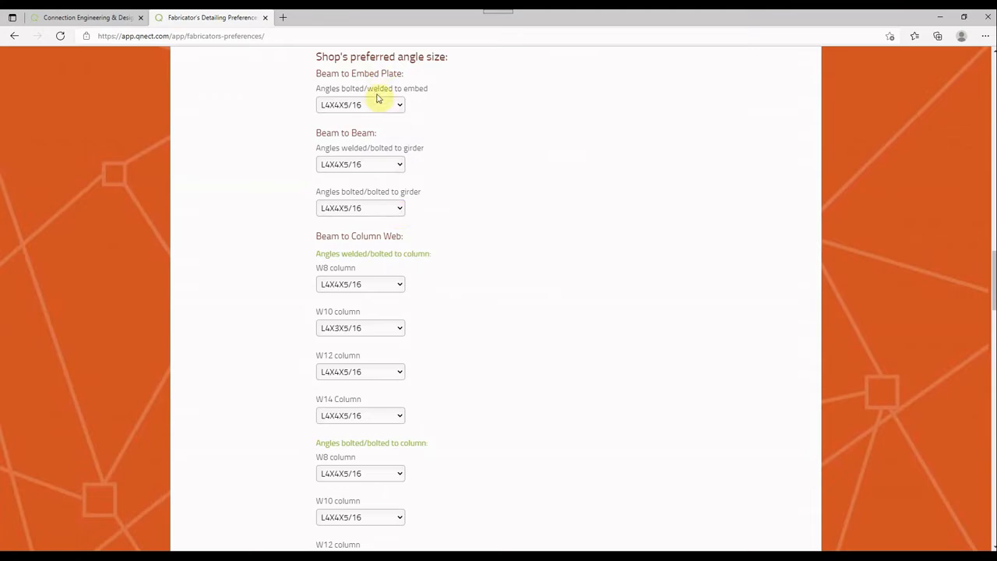
{"action": "scroll", "coordinate": [348, 389], "scroll_direction": "down", "scroll_amount": 5}
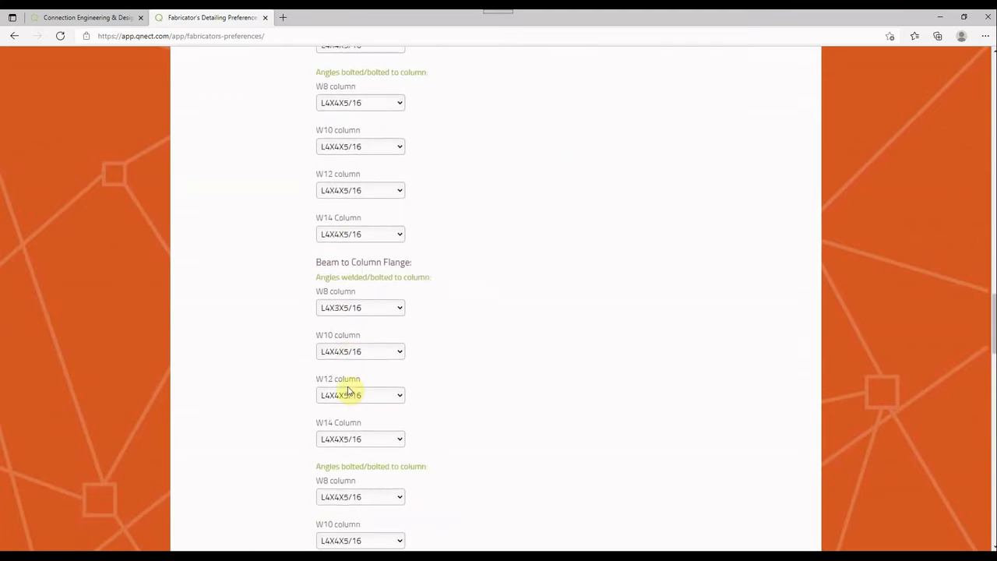
{"action": "scroll", "coordinate": [350, 386], "scroll_direction": "down", "scroll_amount": 3}
Examine the preferred gage sizes, bolt clearances, loose parts, fillet encroachment, clip type, sloped filler beam and shear plate placement preferences
{"action": "scroll", "coordinate": [348, 387], "scroll_direction": "down", "scroll_amount": 3}
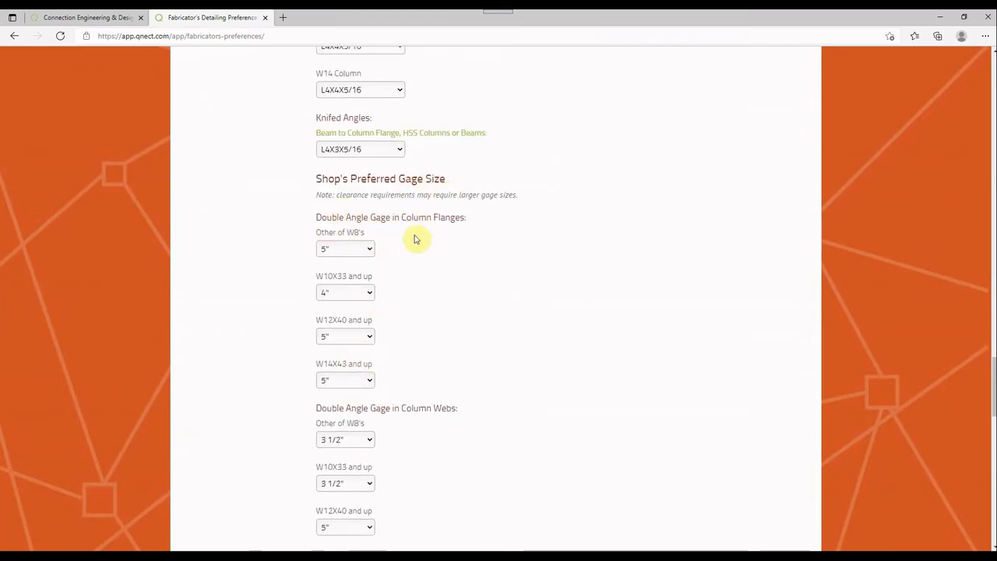
{"action": "scroll", "coordinate": [445, 247], "scroll_direction": "down", "scroll_amount": 3}
{"action": "scroll", "coordinate": [445, 246], "scroll_direction": "down", "scroll_amount": 4}
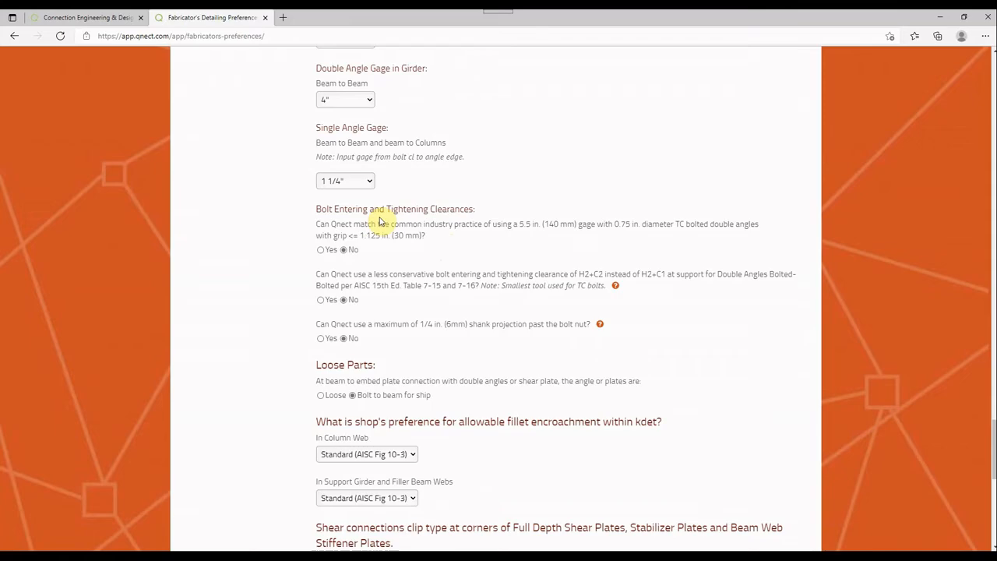
{"action": "scroll", "coordinate": [379, 222], "scroll_direction": "down", "scroll_amount": 3}
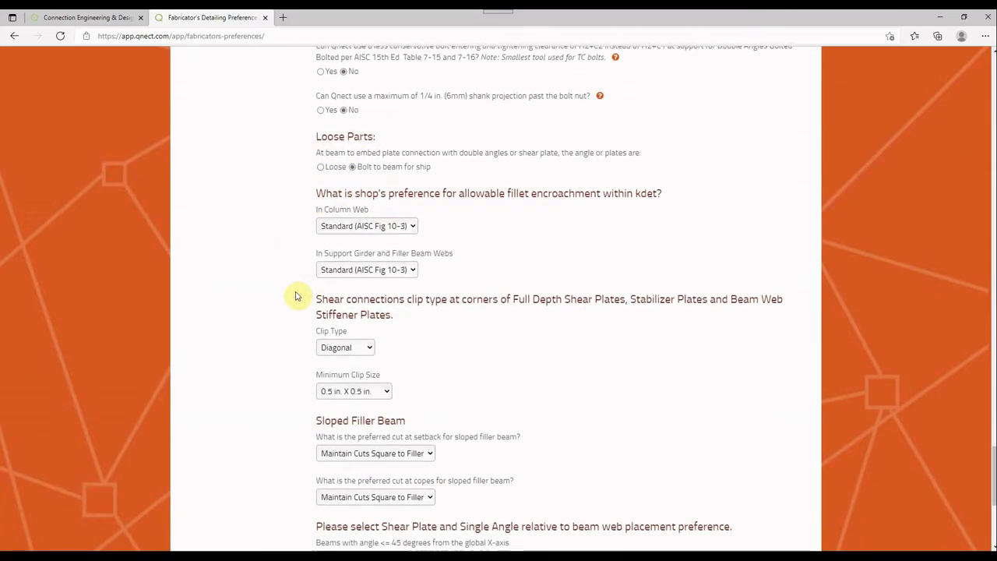
{"action": "scroll", "coordinate": [296, 292], "scroll_direction": "down", "scroll_amount": 1}
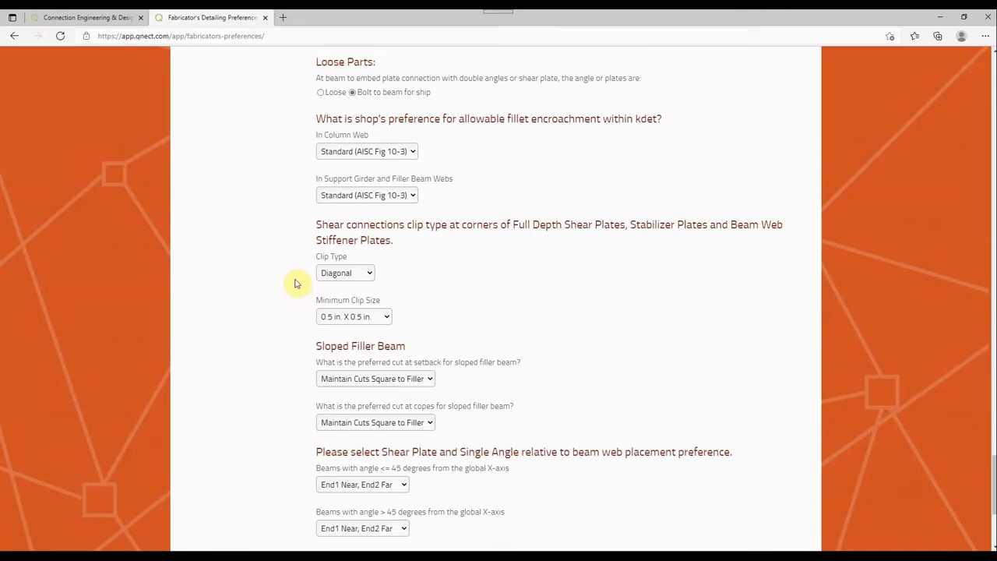
{"action": "scroll", "coordinate": [294, 283], "scroll_direction": "down", "scroll_amount": 3}
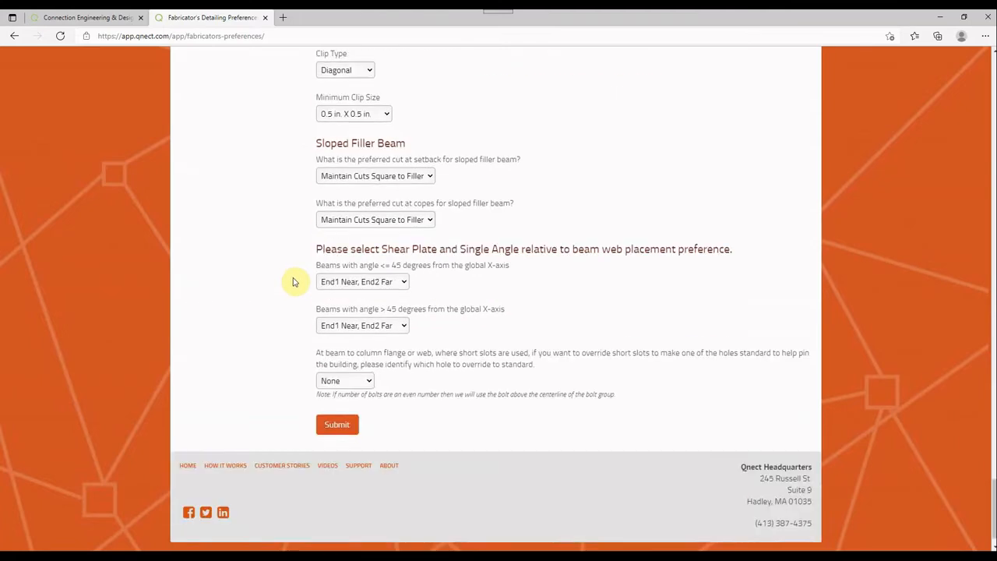
Open General Bolt Preferences and examine the all-connections settings, including bolt stagger, maximum bolted column flange thickness, slip critical requirements and bolt types
{"action": "scroll", "coordinate": [261, 350], "scroll_direction": "up", "scroll_amount": 20}
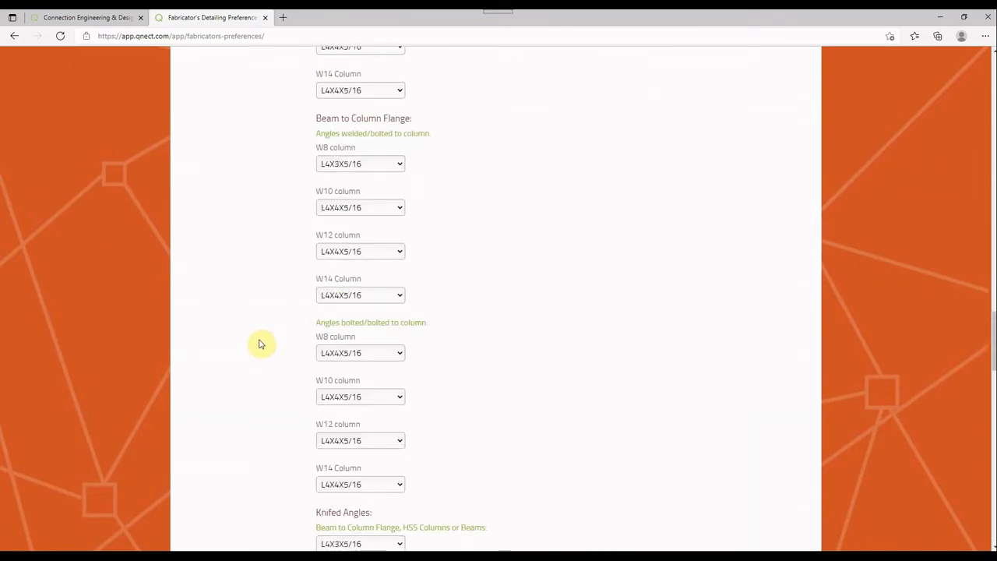
{"action": "scroll", "coordinate": [261, 340], "scroll_direction": "up", "scroll_amount": 7}
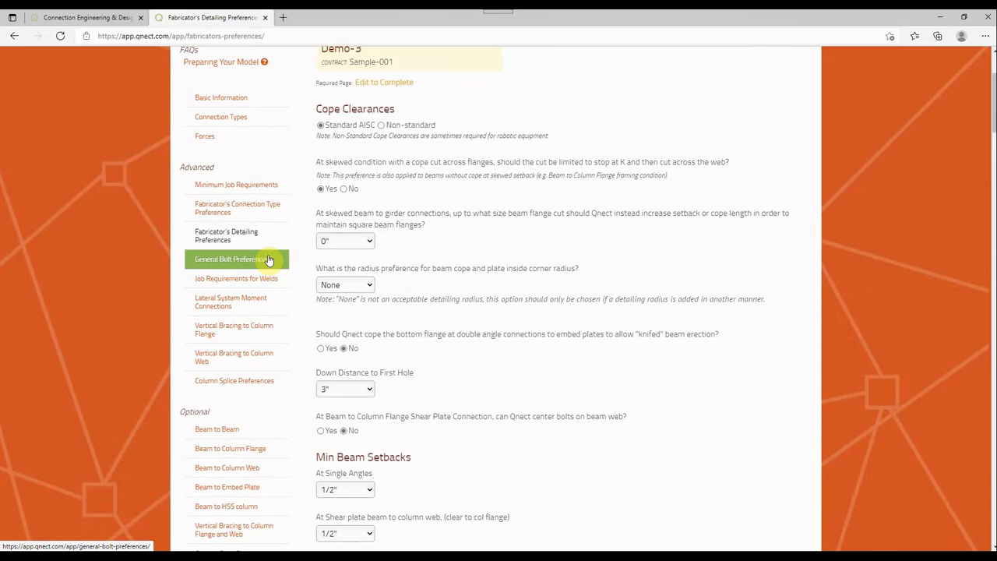
{"action": "left_click", "coordinate": [269, 260]}
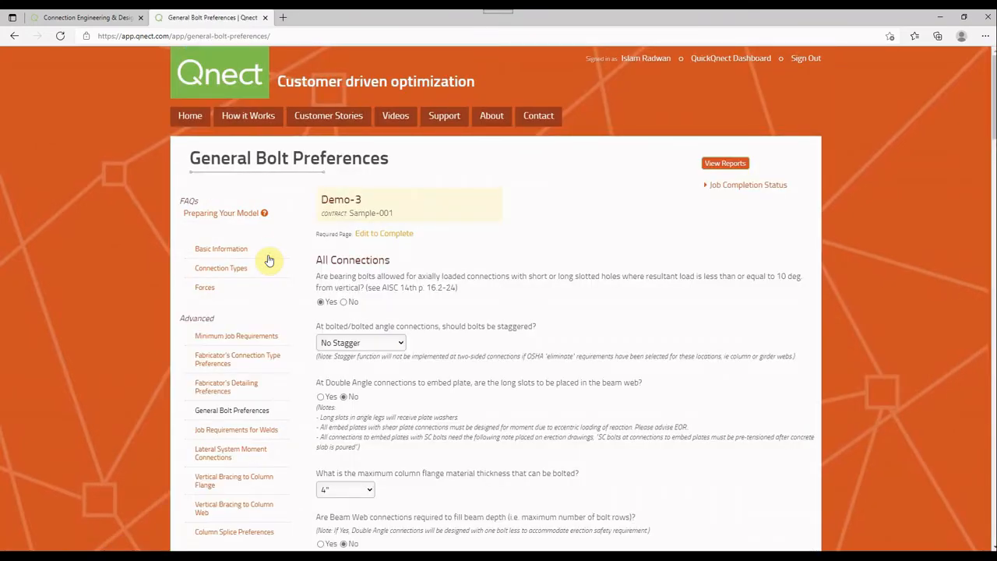
{"action": "scroll", "coordinate": [491, 234], "scroll_direction": "down", "scroll_amount": 1}
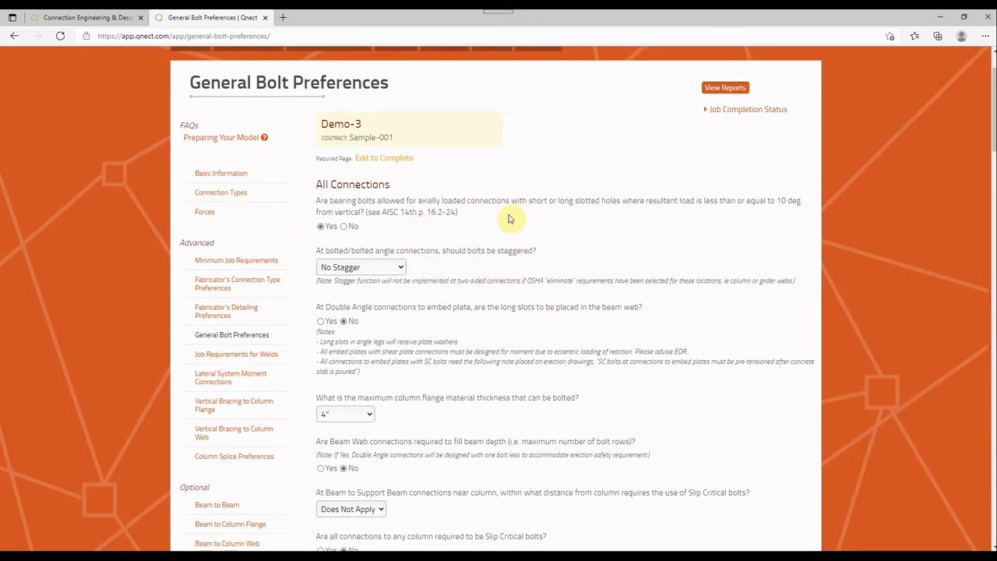
{"action": "scroll", "coordinate": [510, 218], "scroll_direction": "down", "scroll_amount": 1}
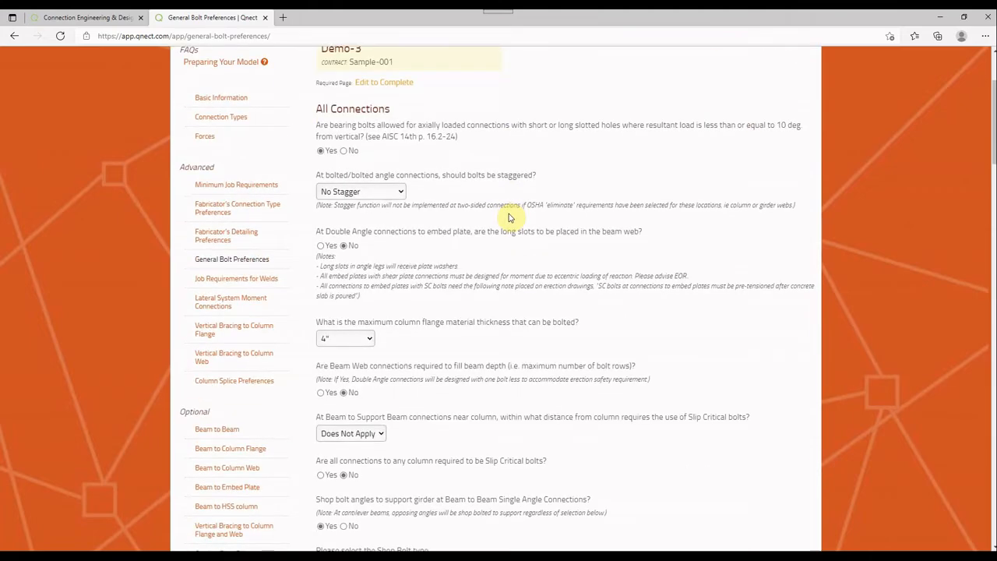
{"action": "scroll", "coordinate": [510, 218], "scroll_direction": "down", "scroll_amount": 1}
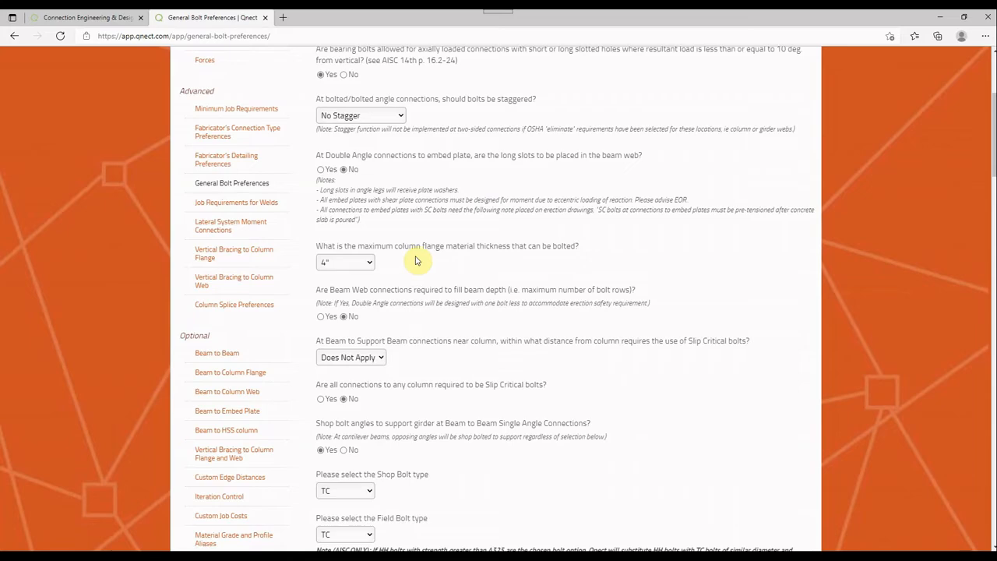
{"action": "left_click", "coordinate": [363, 263]}
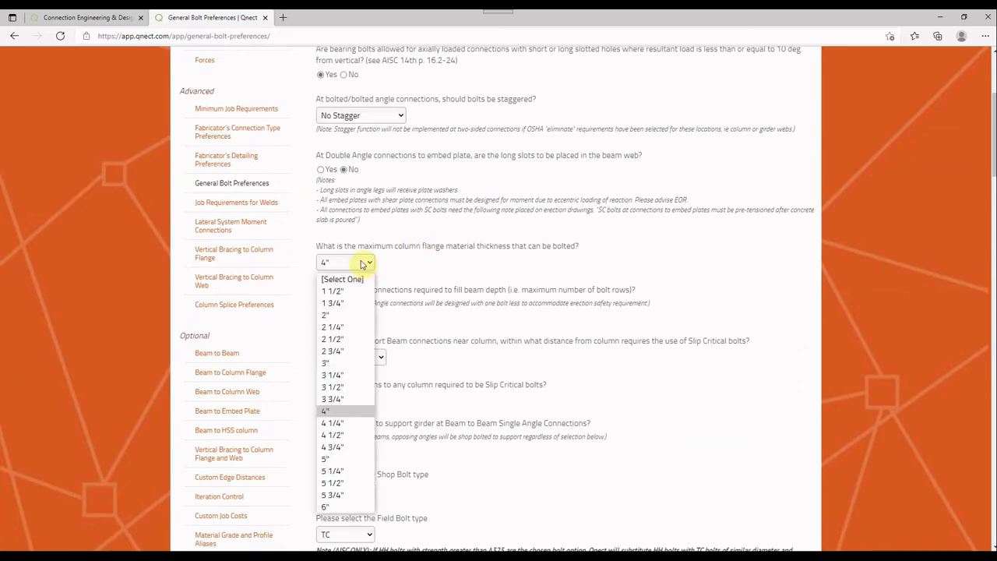
{"action": "left_click", "coordinate": [361, 264]}
{"action": "scroll", "coordinate": [370, 260], "scroll_direction": "down", "scroll_amount": 3}
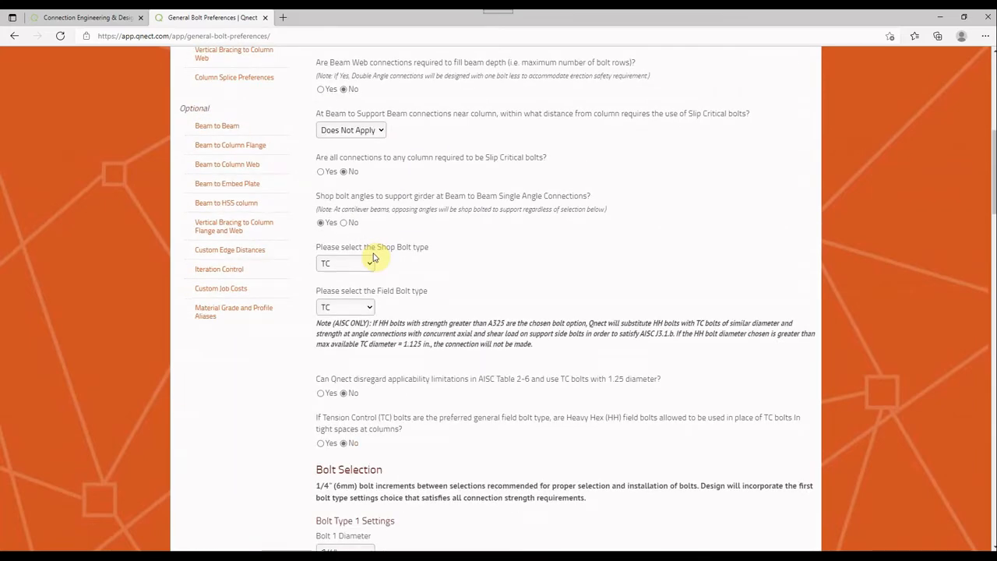
Examine the Bolt Type 1 to 3 diameters, standards and strength types, and the shared hole type settings
{"action": "scroll", "coordinate": [373, 257], "scroll_direction": "down", "scroll_amount": 3}
{"action": "scroll", "coordinate": [374, 257], "scroll_direction": "down", "scroll_amount": 2}
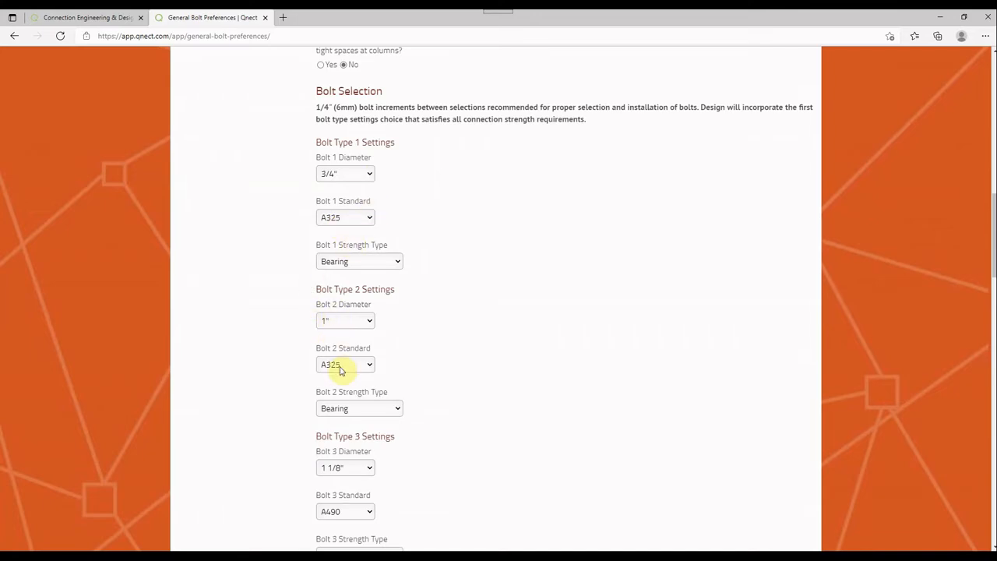
{"action": "scroll", "coordinate": [341, 370], "scroll_direction": "down", "scroll_amount": 2}
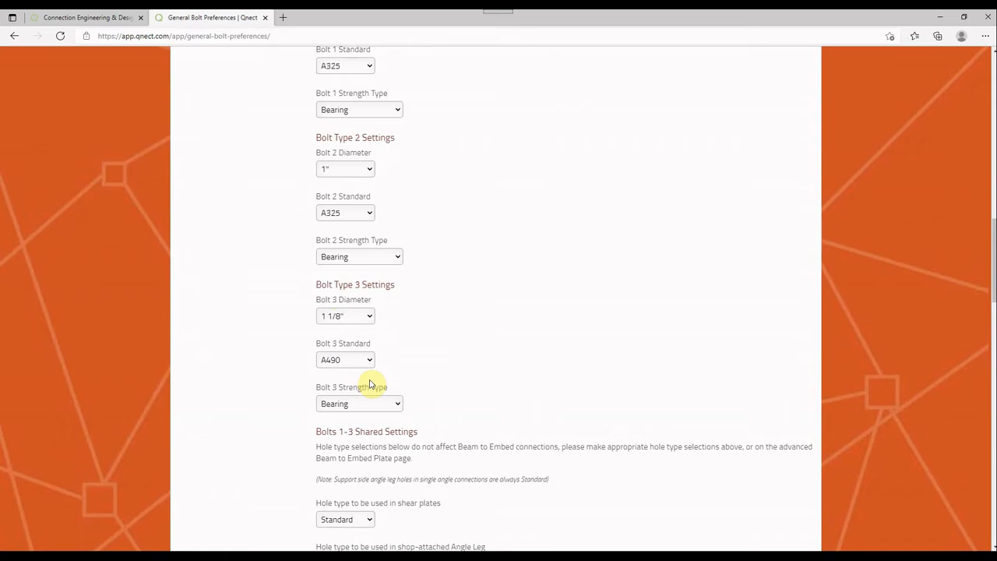
{"action": "scroll", "coordinate": [377, 343], "scroll_direction": "down", "scroll_amount": 5}
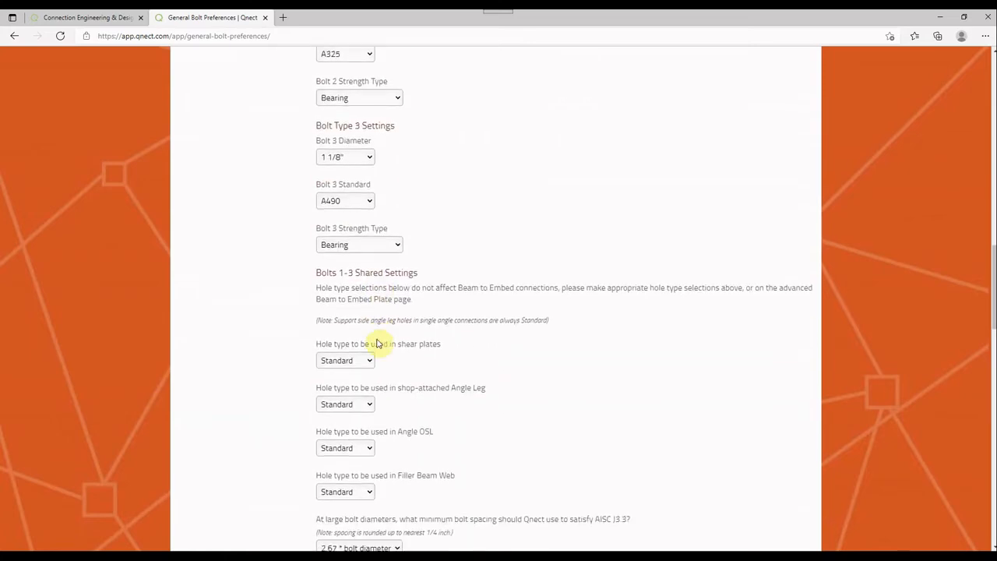
{"action": "scroll", "coordinate": [380, 334], "scroll_direction": "up", "scroll_amount": 1}
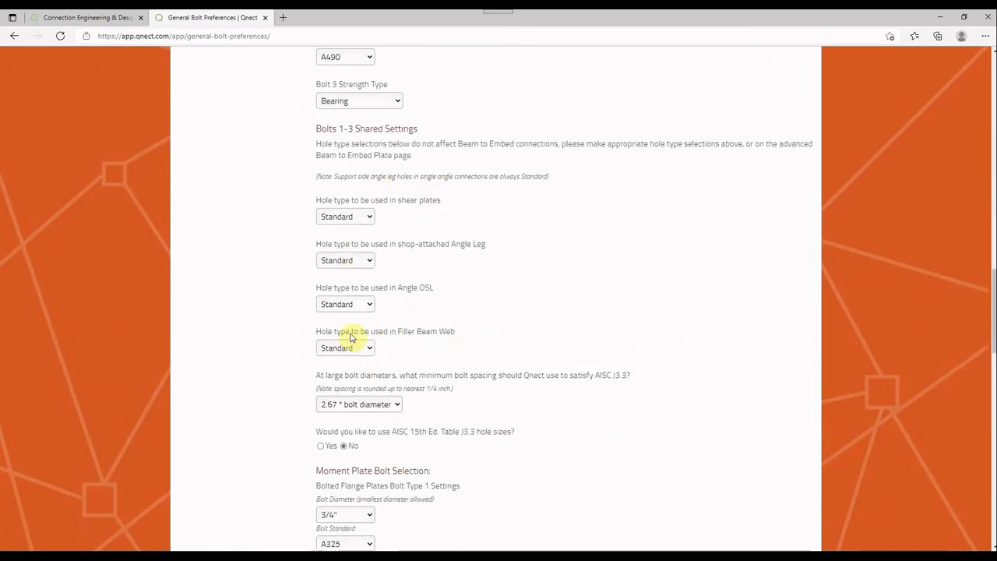
Examine the moment plate bolt selection and the VB gusset and middle beam bolt selection
{"action": "scroll", "coordinate": [372, 272], "scroll_direction": "down", "scroll_amount": 3}
{"action": "scroll", "coordinate": [368, 274], "scroll_direction": "down", "scroll_amount": 2}
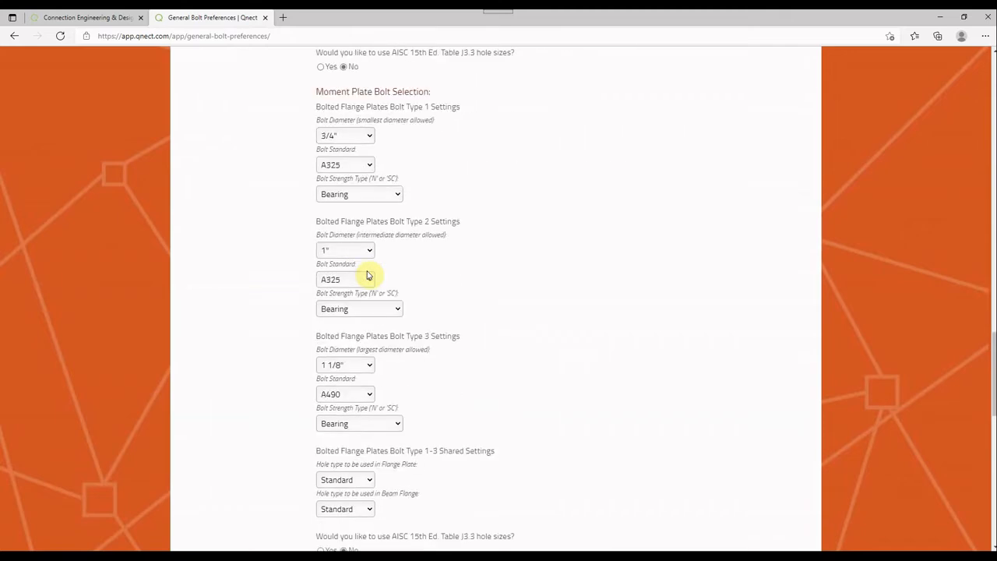
{"action": "scroll", "coordinate": [371, 109], "scroll_direction": "down", "scroll_amount": 1}
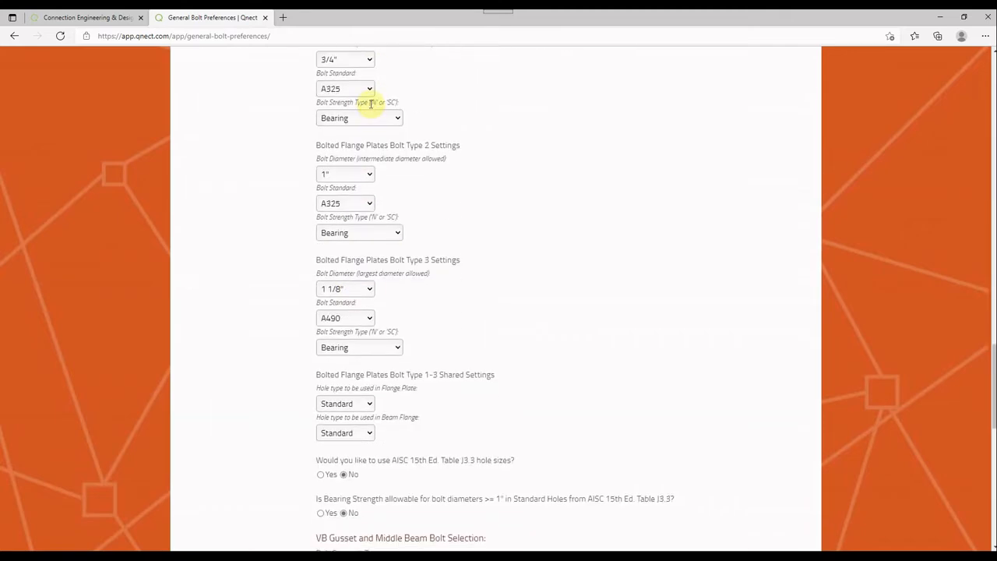
{"action": "scroll", "coordinate": [368, 113], "scroll_direction": "up", "scroll_amount": 1}
{"action": "scroll", "coordinate": [367, 160], "scroll_direction": "down", "scroll_amount": 9}
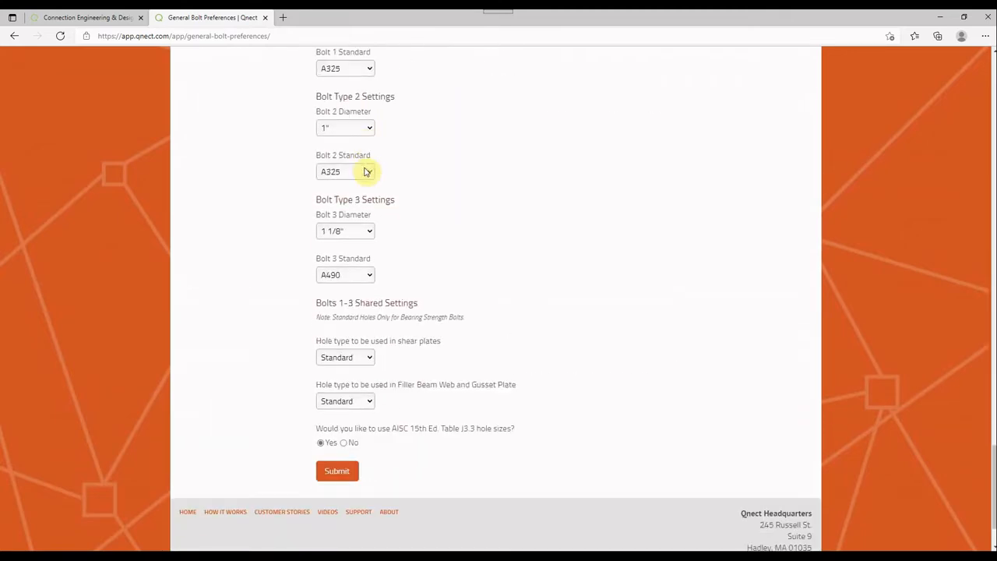
{"action": "scroll", "coordinate": [367, 171], "scroll_direction": "up", "scroll_amount": 2}
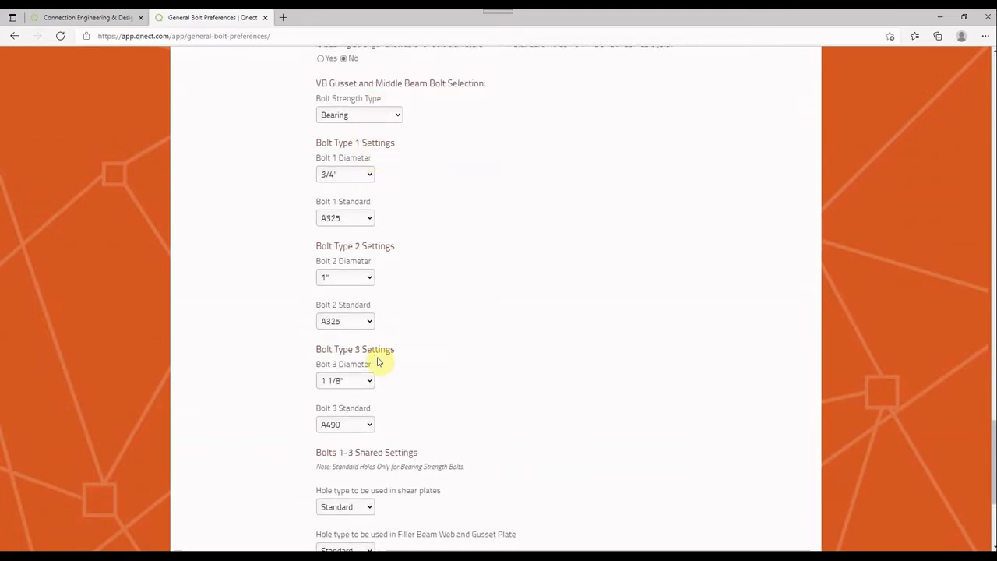
{"action": "scroll", "coordinate": [376, 361], "scroll_direction": "down", "scroll_amount": 3}
{"action": "scroll", "coordinate": [377, 361], "scroll_direction": "up", "scroll_amount": 5}
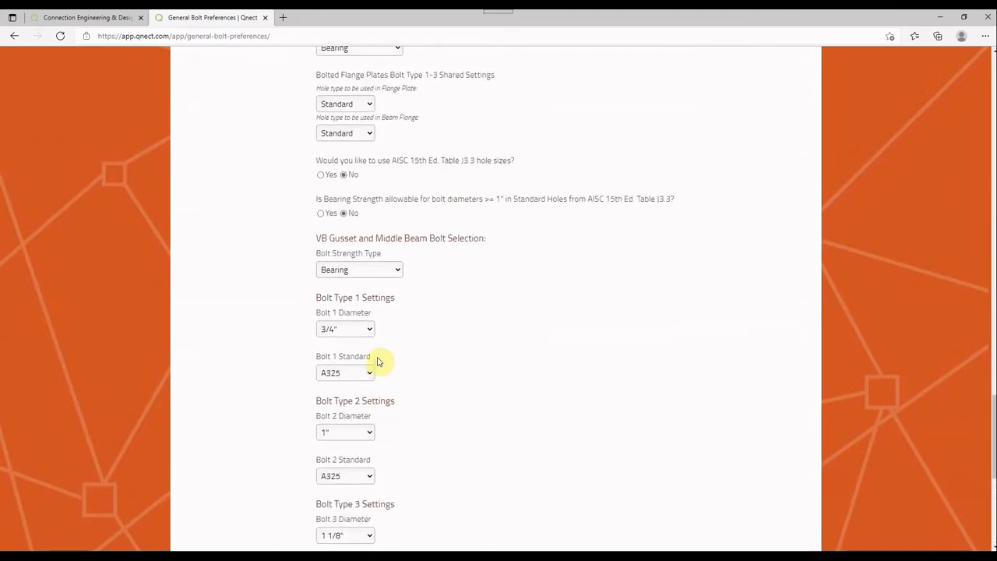
Open Job Requirements for Welds and examine the fillet weld sizes, skewed shear plate options and shear plate CJP and PJP welds
{"action": "scroll", "coordinate": [377, 362], "scroll_direction": "up", "scroll_amount": 15}
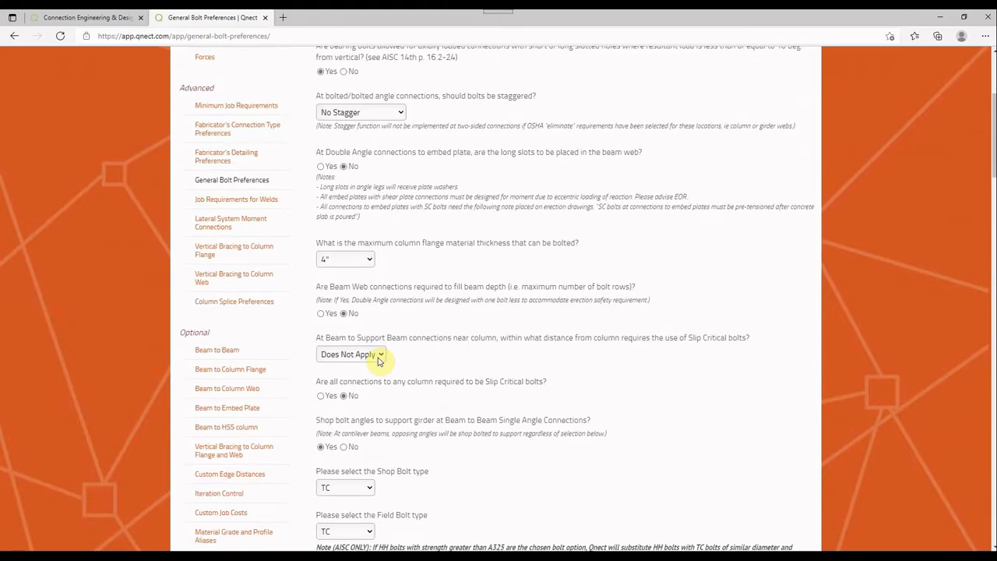
{"action": "scroll", "coordinate": [379, 360], "scroll_direction": "up", "scroll_amount": 3}
{"action": "scroll", "coordinate": [356, 383], "scroll_direction": "down", "scroll_amount": 1}
{"action": "left_click", "coordinate": [269, 364]}
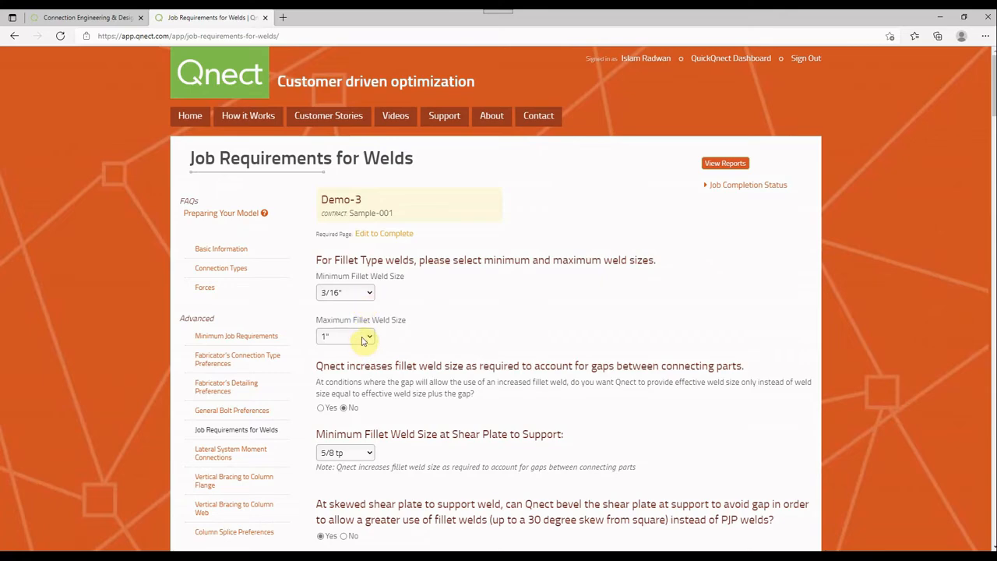
{"action": "scroll", "coordinate": [362, 340], "scroll_direction": "down", "scroll_amount": 1}
{"action": "scroll", "coordinate": [362, 340], "scroll_direction": "down", "scroll_amount": 3}
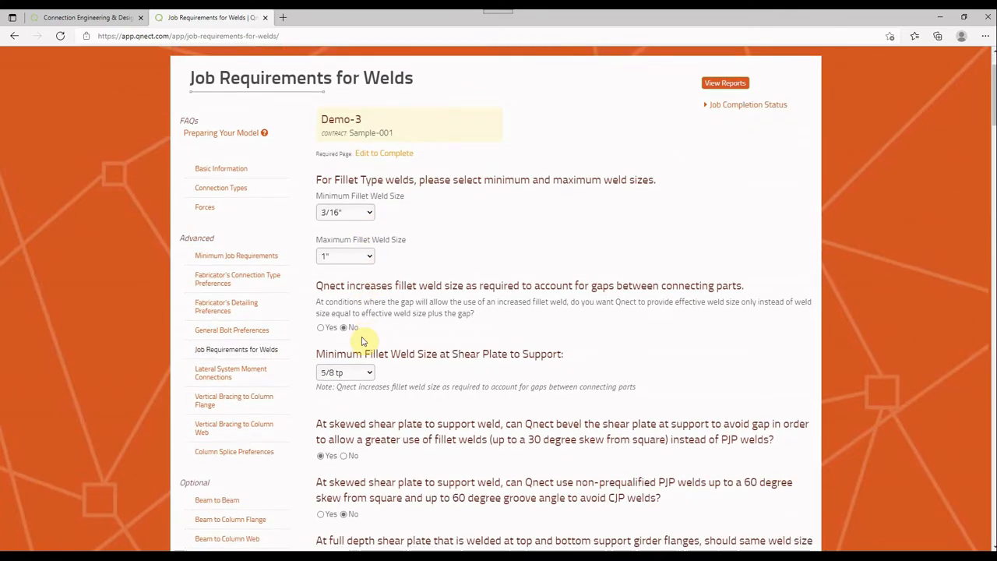
{"action": "scroll", "coordinate": [362, 340], "scroll_direction": "down", "scroll_amount": 1}
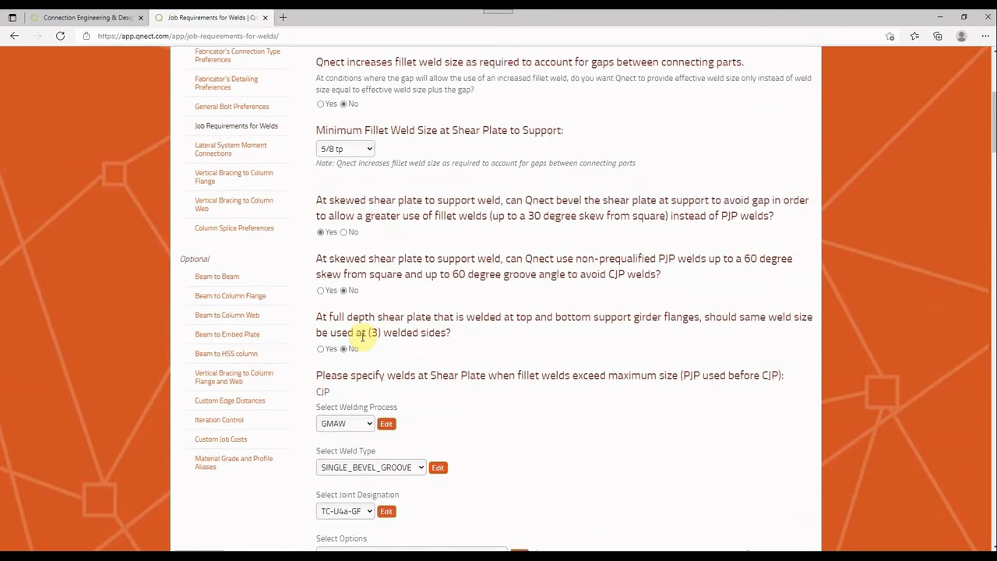
{"action": "scroll", "coordinate": [362, 337], "scroll_direction": "down", "scroll_amount": 1}
{"action": "scroll", "coordinate": [362, 336], "scroll_direction": "down", "scroll_amount": 1}
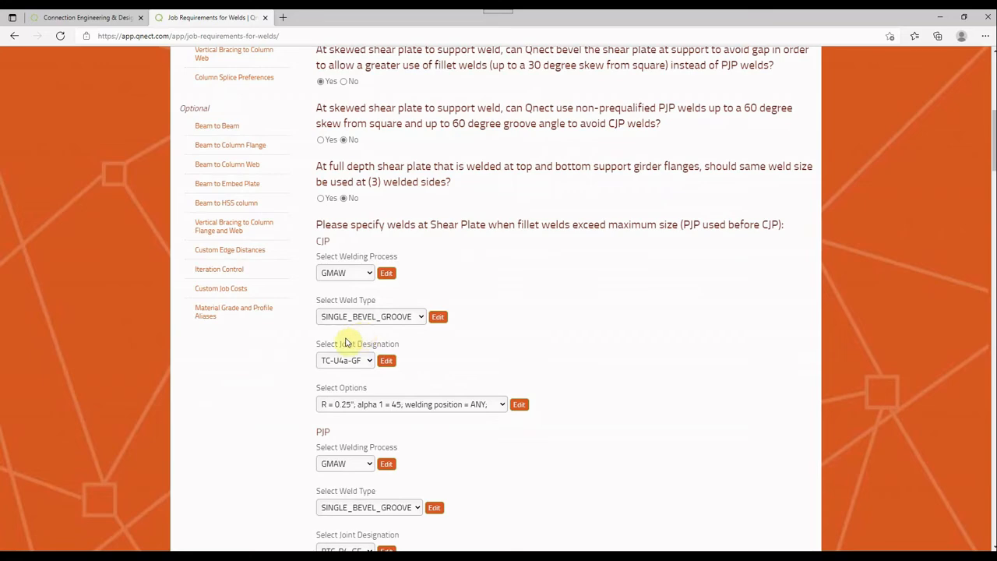
{"action": "scroll", "coordinate": [362, 335], "scroll_direction": "down", "scroll_amount": 5}
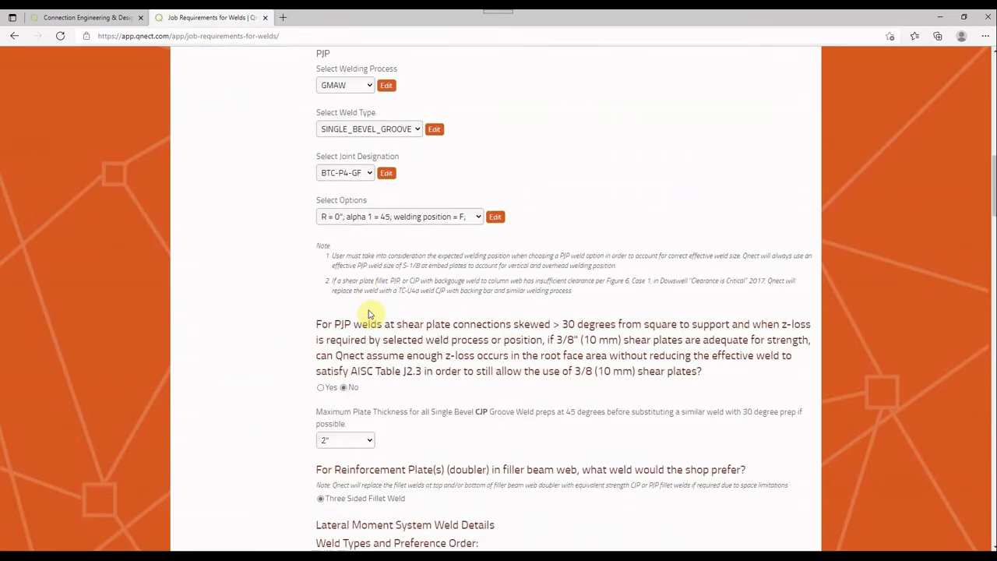
Examine the lateral moment system weld details, including weld preference order and the column flange and column web moment connection welds
{"action": "scroll", "coordinate": [369, 313], "scroll_direction": "down", "scroll_amount": 5}
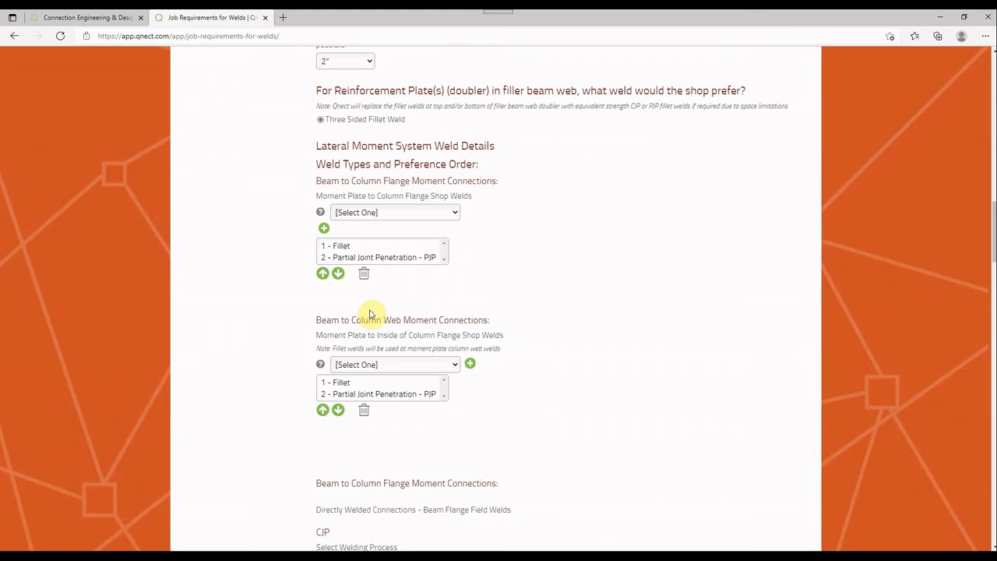
{"action": "scroll", "coordinate": [370, 314], "scroll_direction": "down", "scroll_amount": 5}
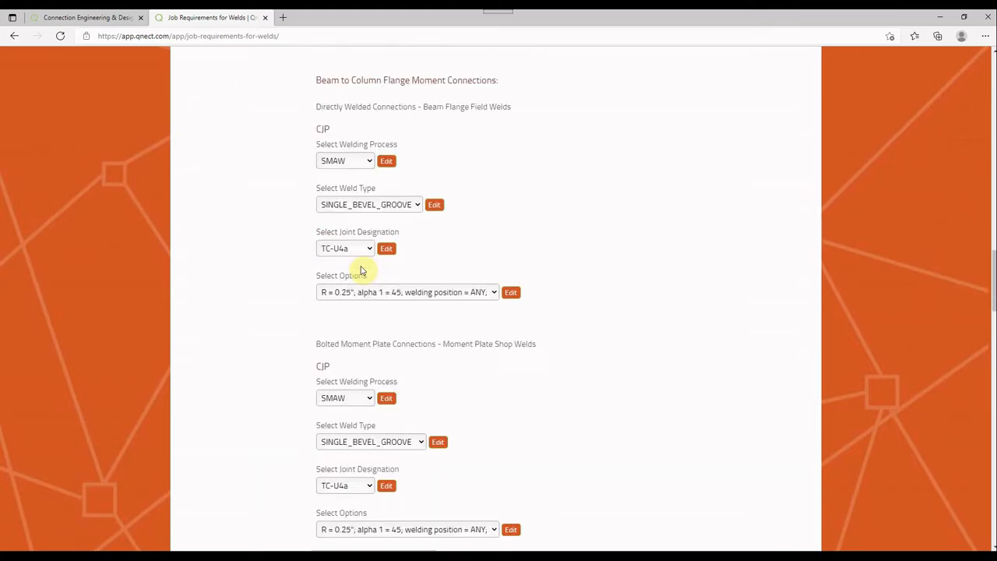
{"action": "scroll", "coordinate": [361, 271], "scroll_direction": "down", "scroll_amount": 4}
{"action": "scroll", "coordinate": [361, 271], "scroll_direction": "down", "scroll_amount": 2}
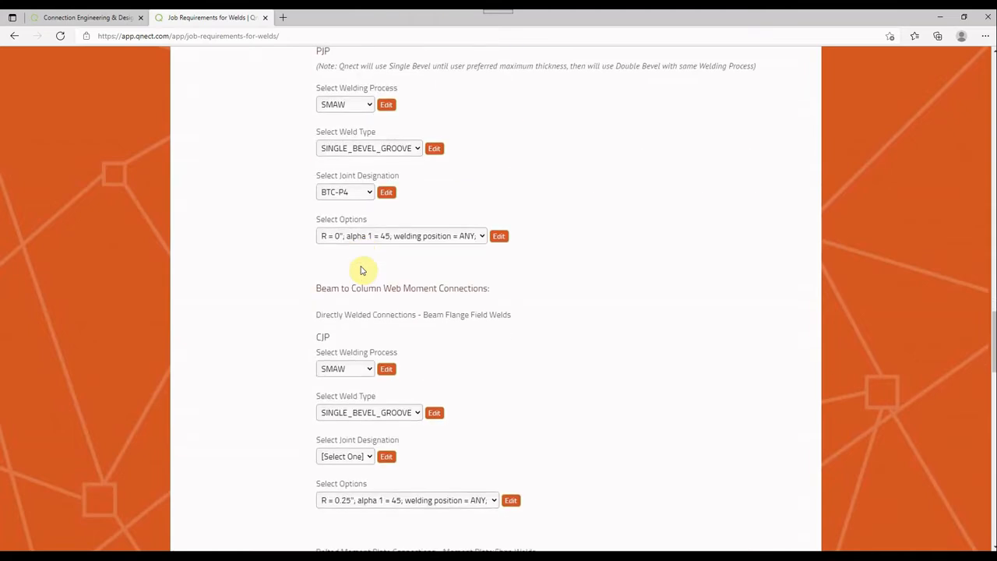
{"action": "scroll", "coordinate": [360, 270], "scroll_direction": "down", "scroll_amount": 3}
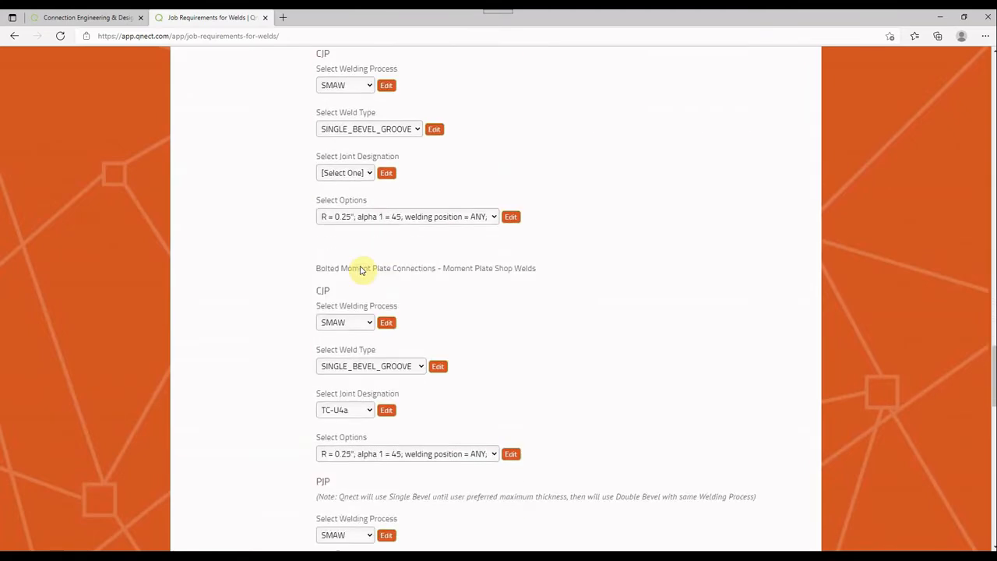
Examine the weld access hole preferences and the welding preferences at vertical bracing connections
{"action": "scroll", "coordinate": [361, 271], "scroll_direction": "down", "scroll_amount": 11}
{"action": "scroll", "coordinate": [361, 271], "scroll_direction": "up", "scroll_amount": 3}
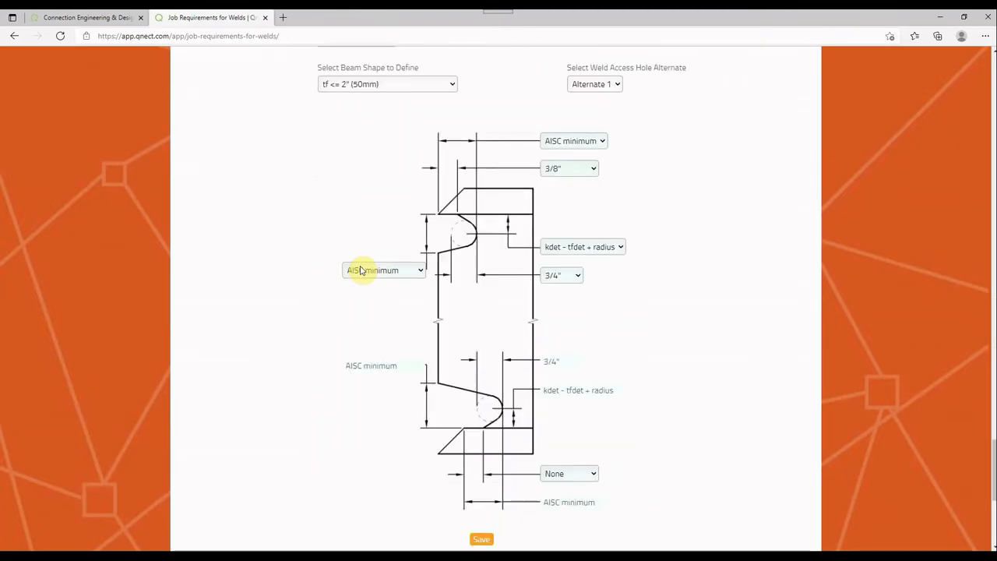
{"action": "scroll", "coordinate": [361, 270], "scroll_direction": "up", "scroll_amount": 1}
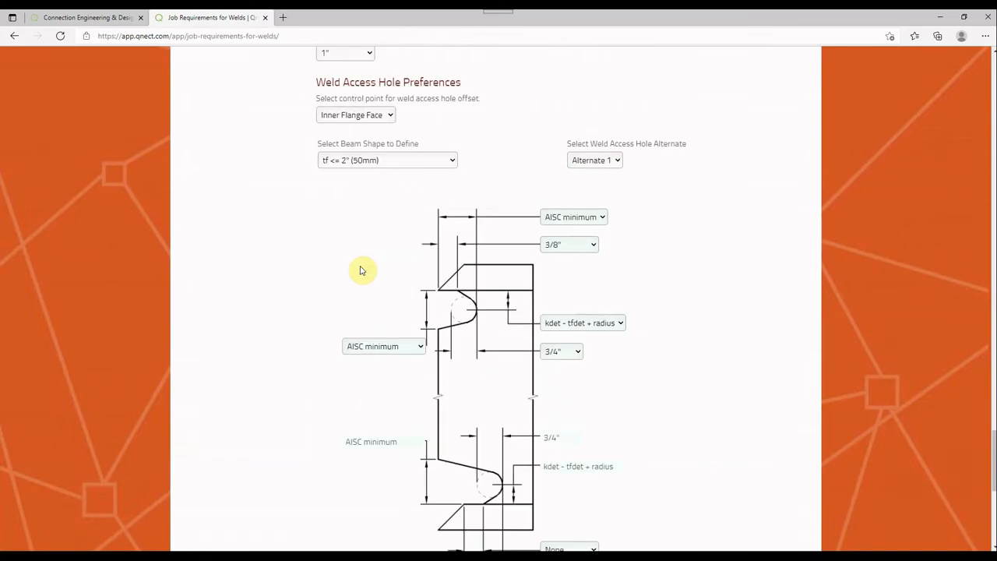
{"action": "scroll", "coordinate": [361, 270], "scroll_direction": "down", "scroll_amount": 5}
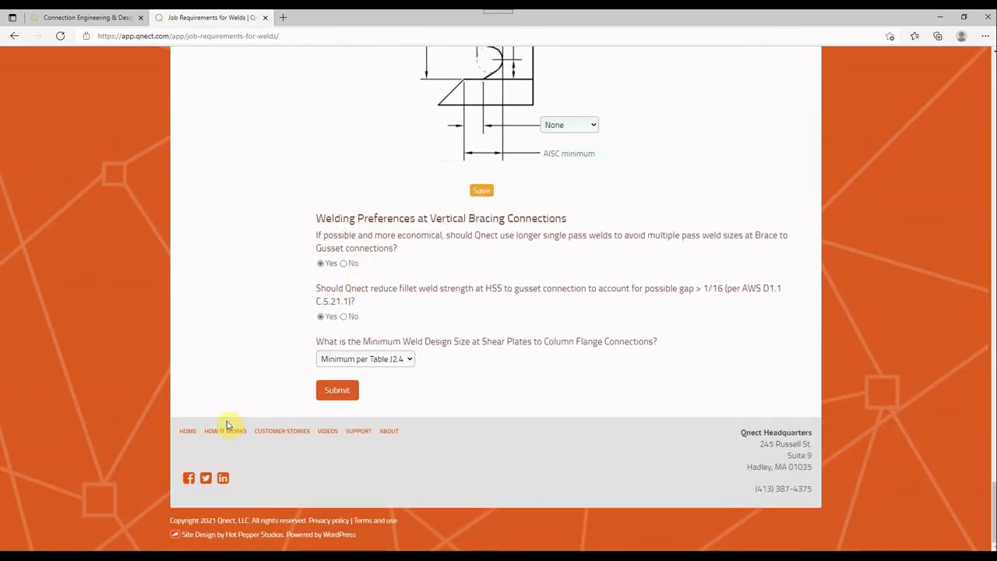
Open Lateral System Moment Connections and examine the total moment load option, column design load limits and plate material grades
{"action": "scroll", "coordinate": [227, 425], "scroll_direction": "up", "scroll_amount": 18}
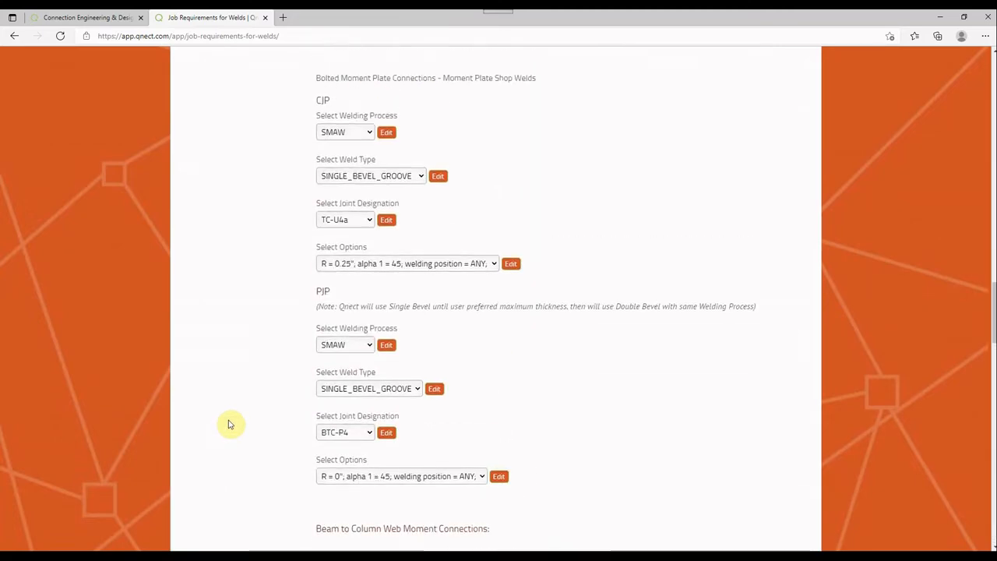
{"action": "scroll", "coordinate": [228, 424], "scroll_direction": "up", "scroll_amount": 20}
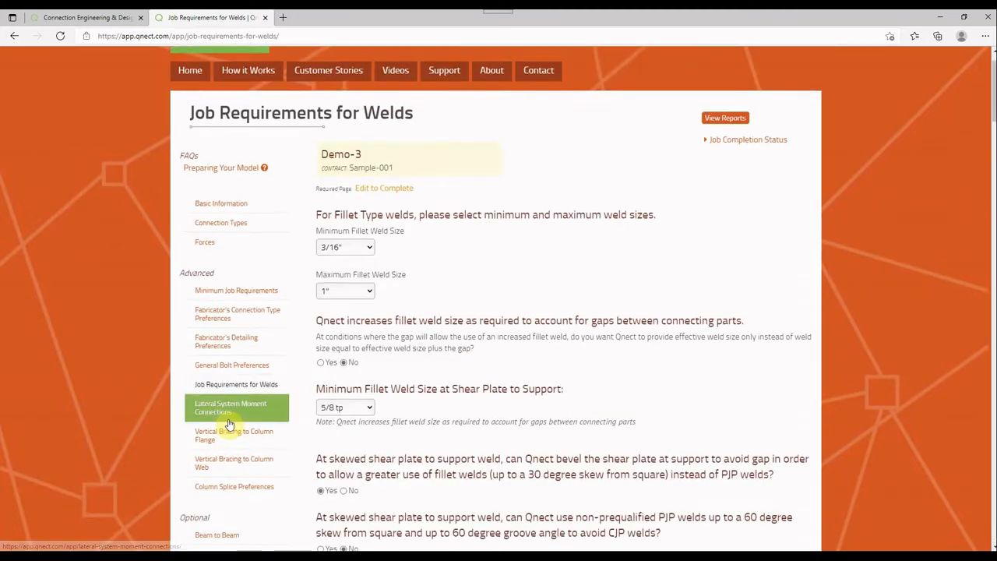
{"action": "scroll", "coordinate": [228, 425], "scroll_direction": "down", "scroll_amount": 1}
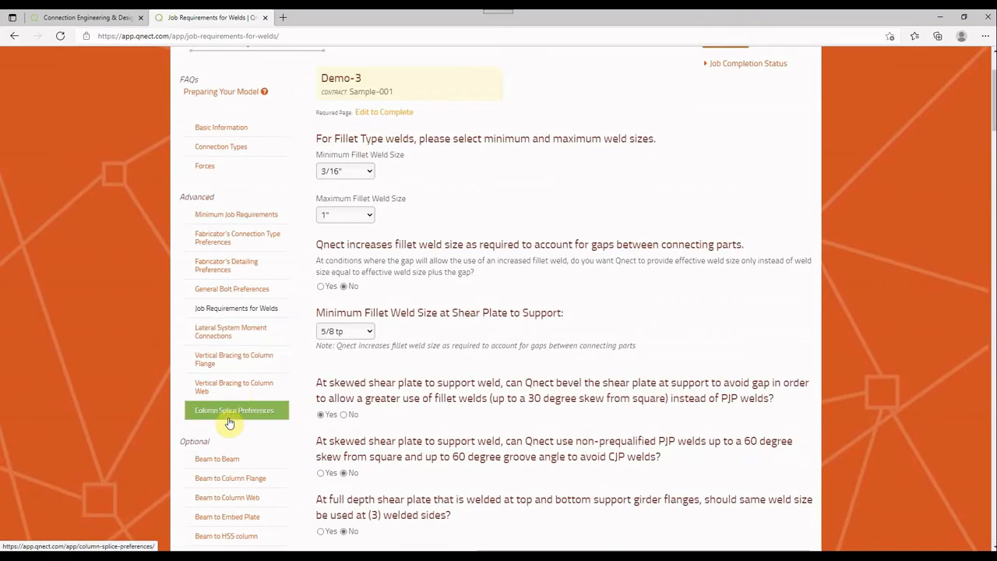
{"action": "left_click", "coordinate": [250, 337]}
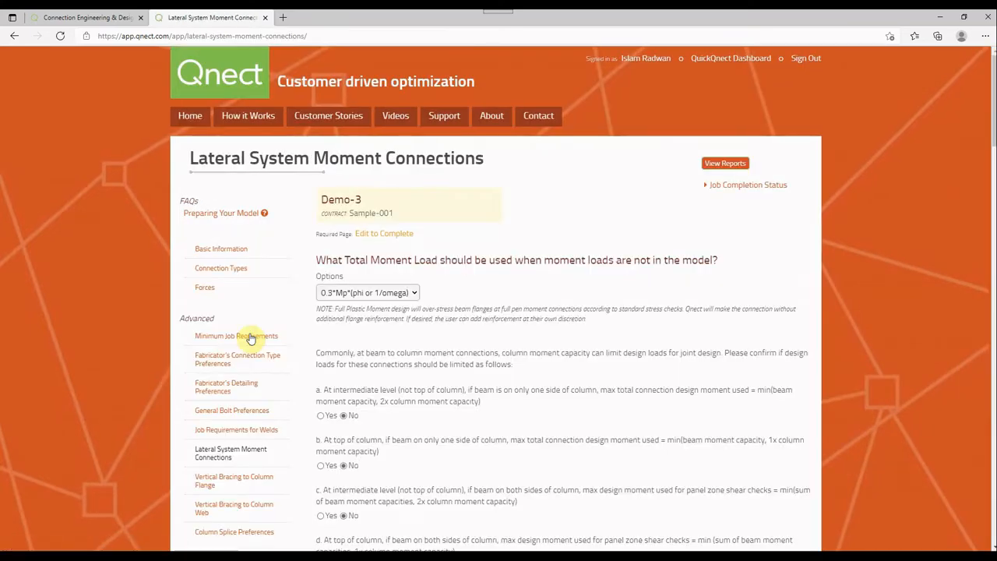
{"action": "scroll", "coordinate": [250, 337], "scroll_direction": "down", "scroll_amount": 1}
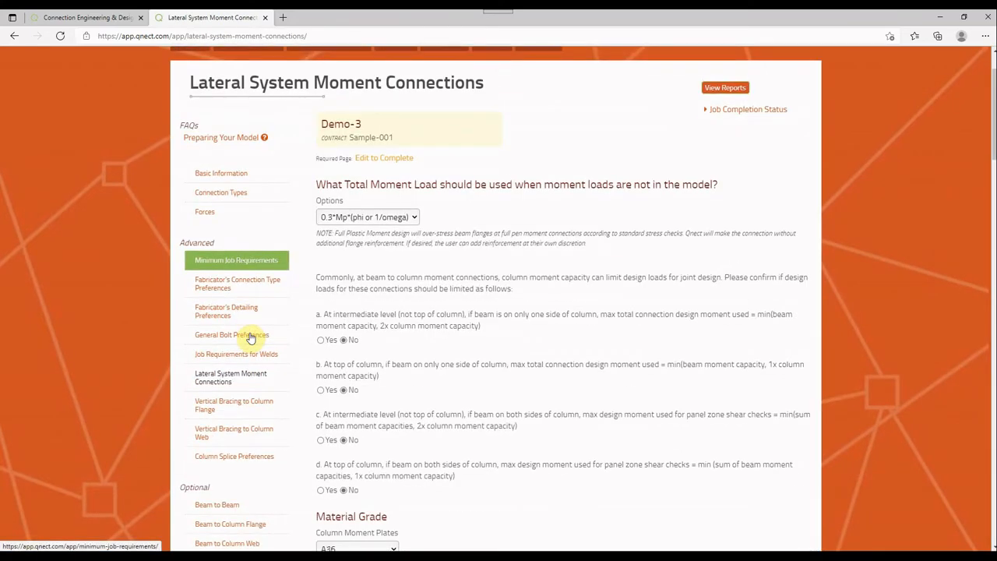
{"action": "scroll", "coordinate": [250, 337], "scroll_direction": "down", "scroll_amount": 4}
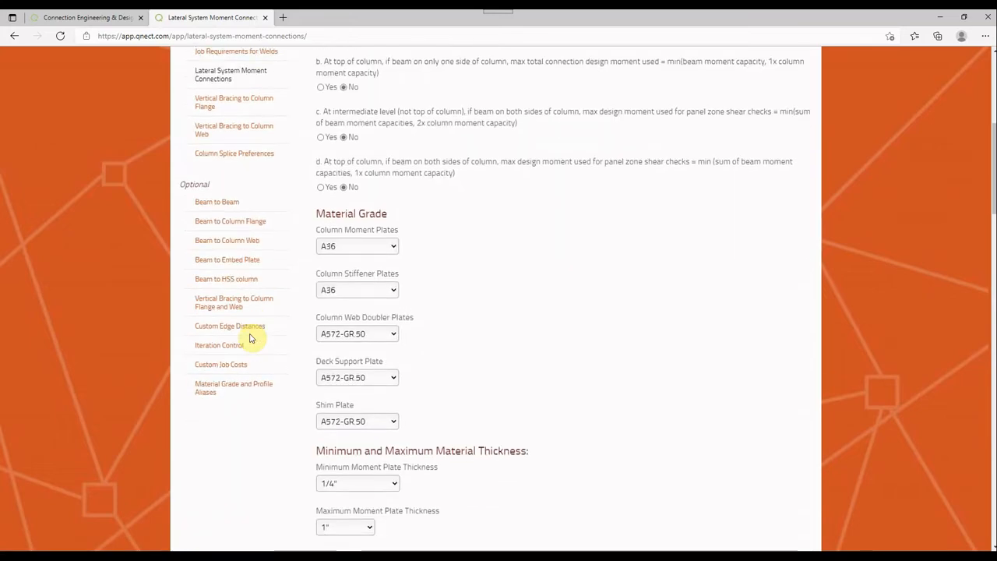
{"action": "scroll", "coordinate": [251, 337], "scroll_direction": "up", "scroll_amount": 3}
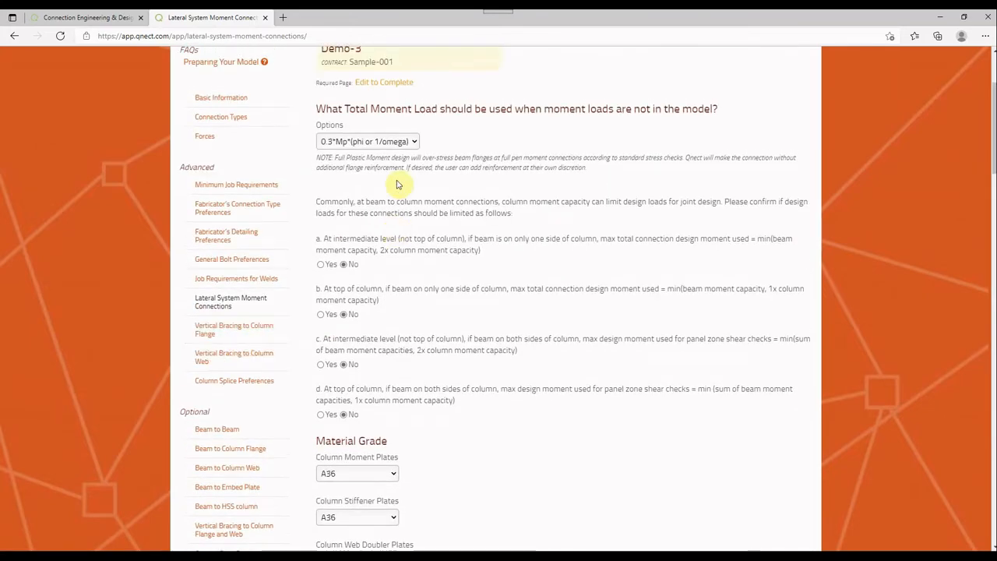
{"action": "scroll", "coordinate": [489, 270], "scroll_direction": "down", "scroll_amount": 5}
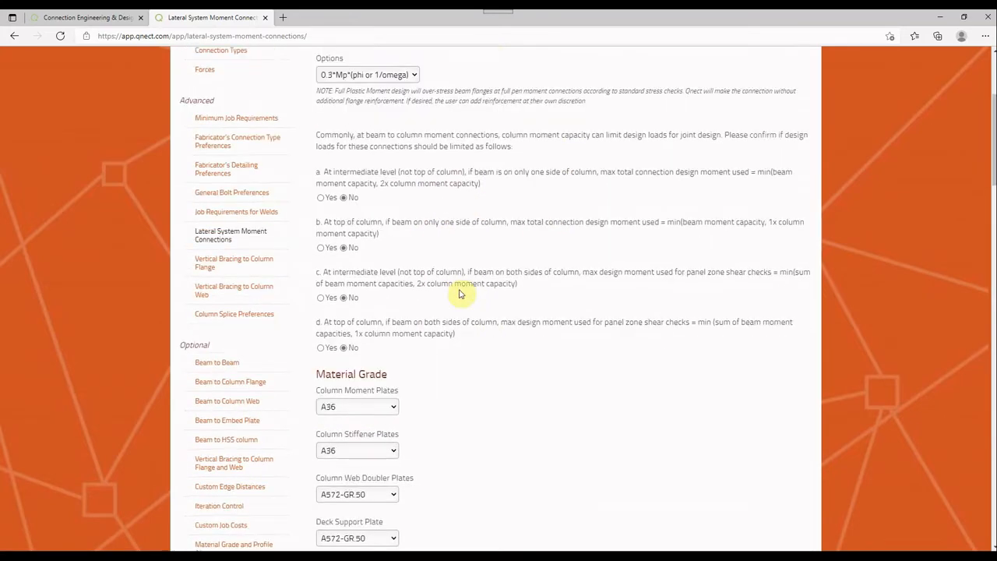
Examine the moment, stiffener and doubler plate thicknesses, moment clip type, and beam to column web and flange settings
{"action": "scroll", "coordinate": [386, 300], "scroll_direction": "down", "scroll_amount": 1}
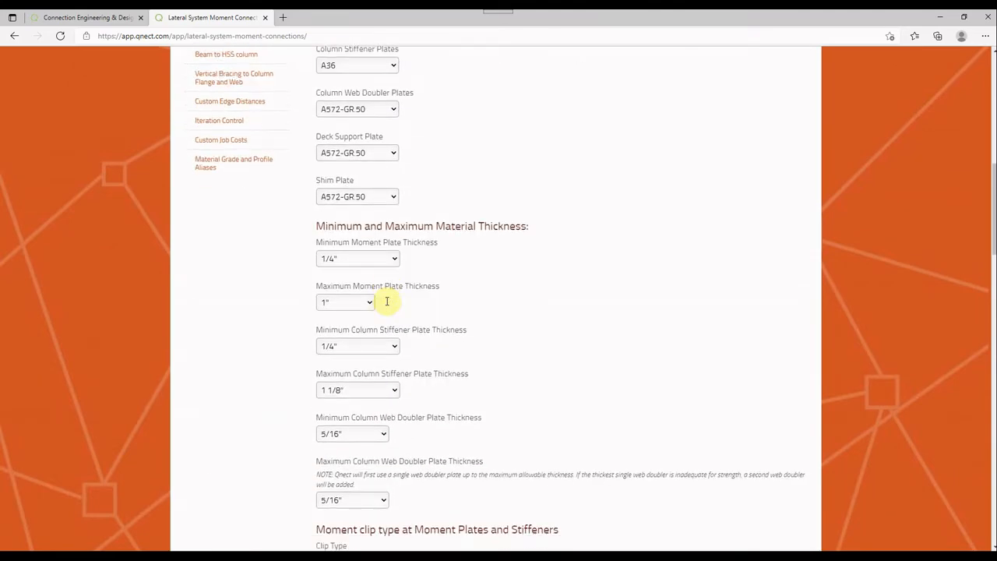
{"action": "scroll", "coordinate": [382, 285], "scroll_direction": "down", "scroll_amount": 2}
{"action": "scroll", "coordinate": [385, 350], "scroll_direction": "down", "scroll_amount": 2}
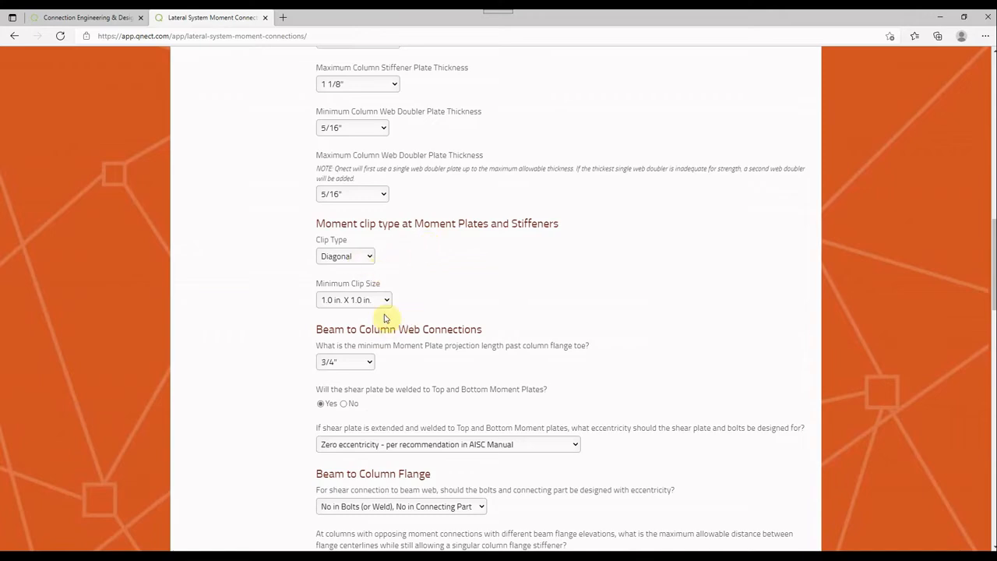
{"action": "scroll", "coordinate": [382, 300], "scroll_direction": "down", "scroll_amount": 1}
{"action": "scroll", "coordinate": [374, 283], "scroll_direction": "down", "scroll_amount": 2}
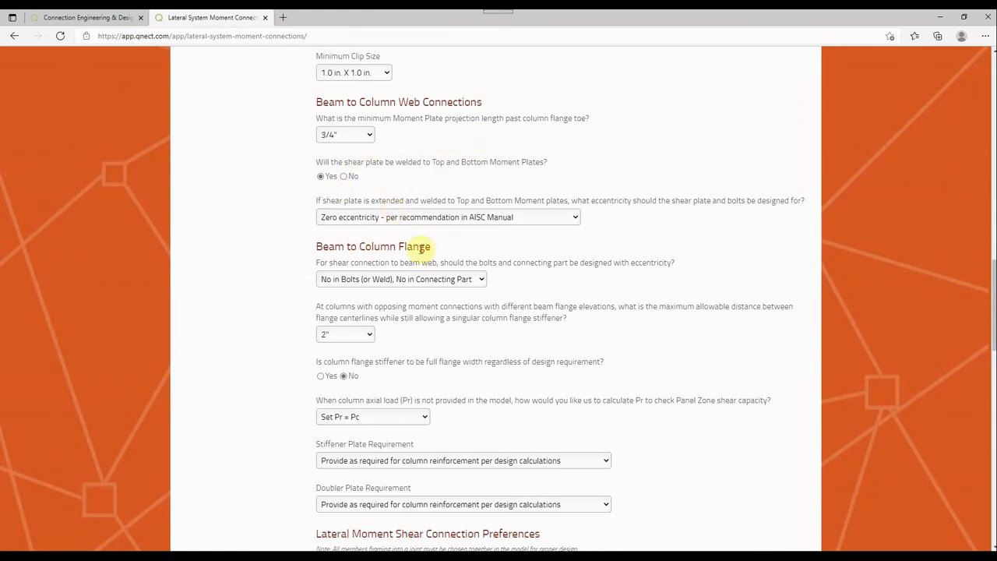
Examine the bolted flange plate moment connection settings, including plate width, beam flange gaps, shim plates and deck support
{"action": "scroll", "coordinate": [382, 234], "scroll_direction": "down", "scroll_amount": 1}
{"action": "scroll", "coordinate": [382, 233], "scroll_direction": "down", "scroll_amount": 8}
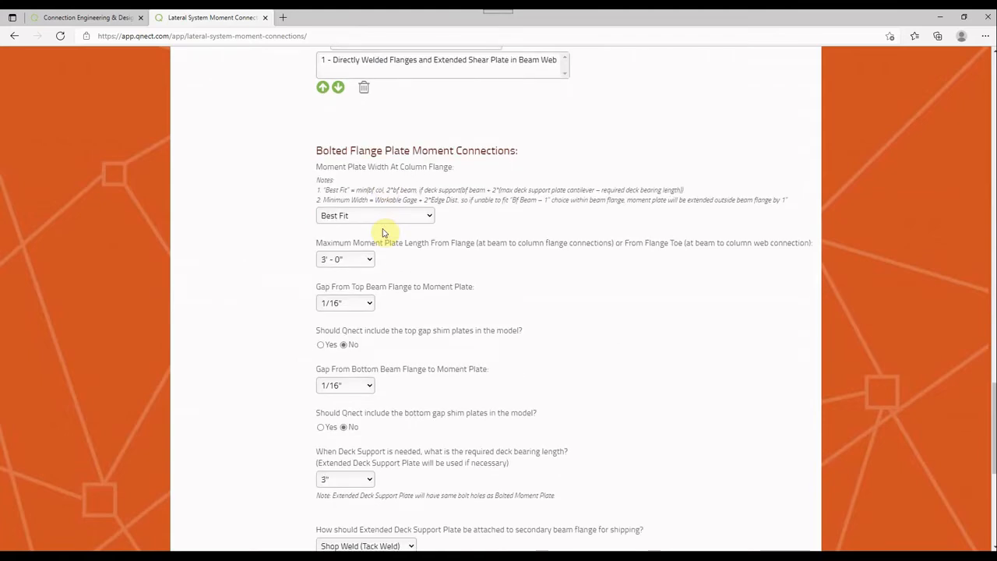
{"action": "scroll", "coordinate": [382, 233], "scroll_direction": "down", "scroll_amount": 3}
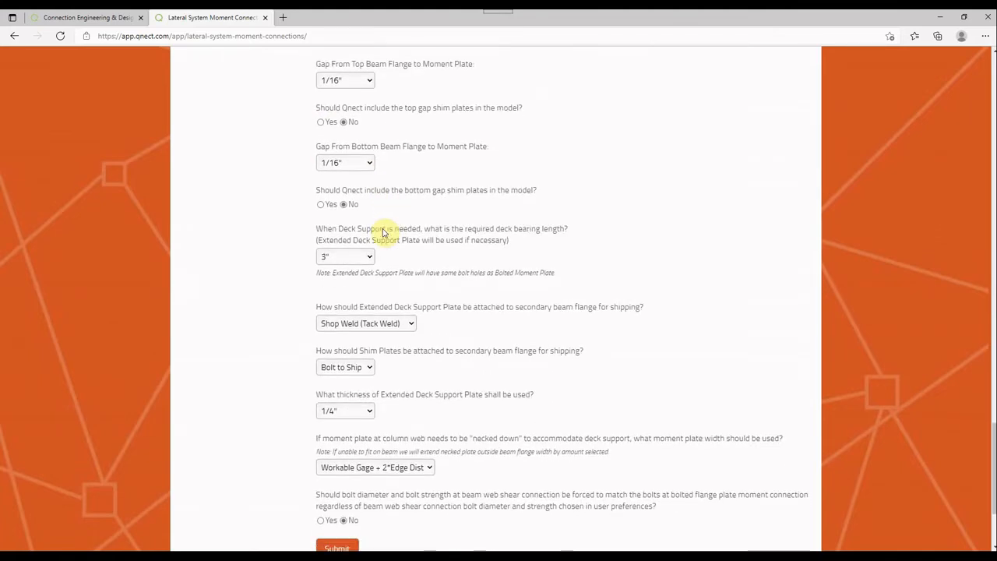
Examine the extended deck support plate, shim plate shipping, necked moment plate and bolt matching settings for lateral moment connections
{"action": "scroll", "coordinate": [382, 233], "scroll_direction": "down", "scroll_amount": 2}
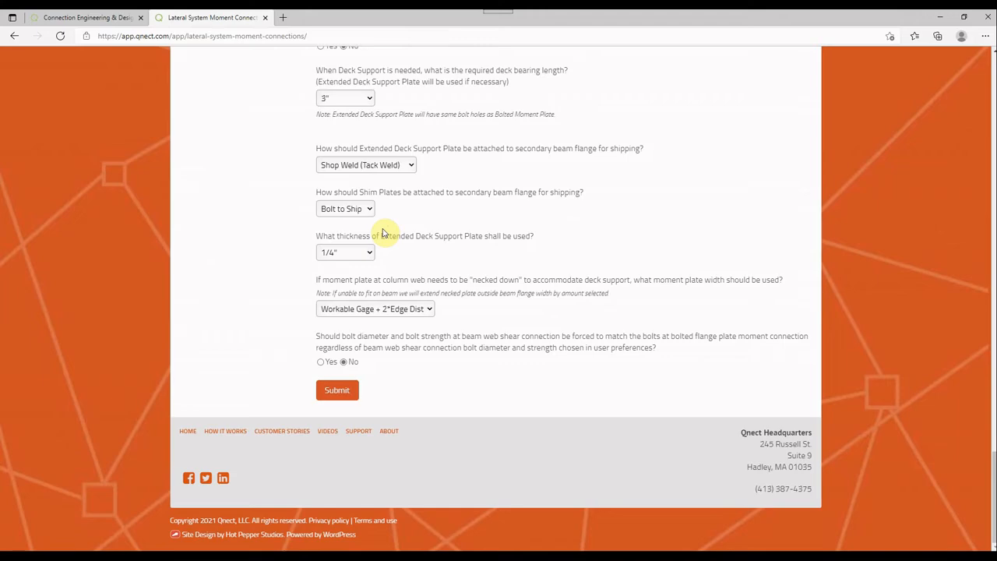
{"action": "scroll", "coordinate": [383, 233], "scroll_direction": "up", "scroll_amount": 15}
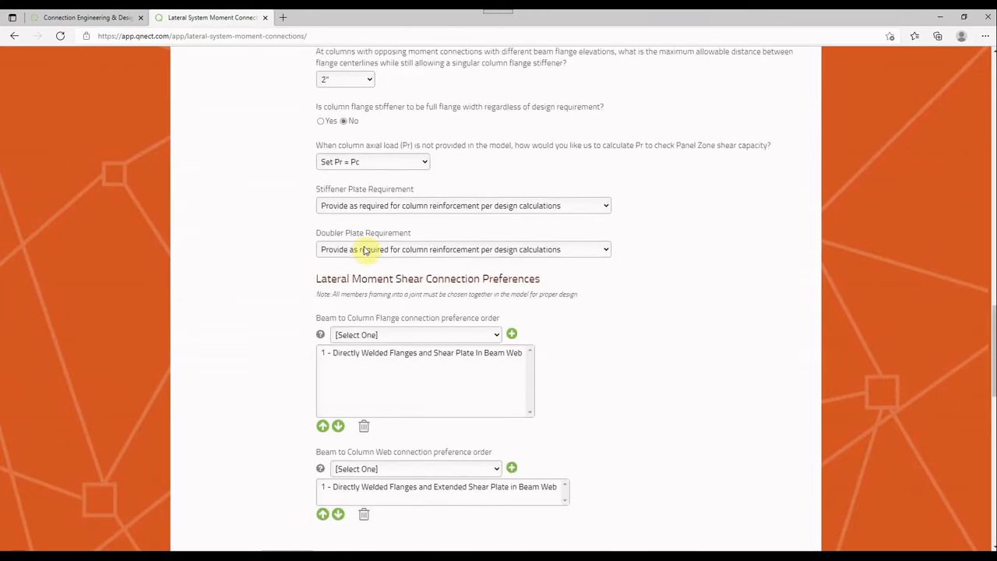
{"action": "scroll", "coordinate": [363, 249], "scroll_direction": "up", "scroll_amount": 5}
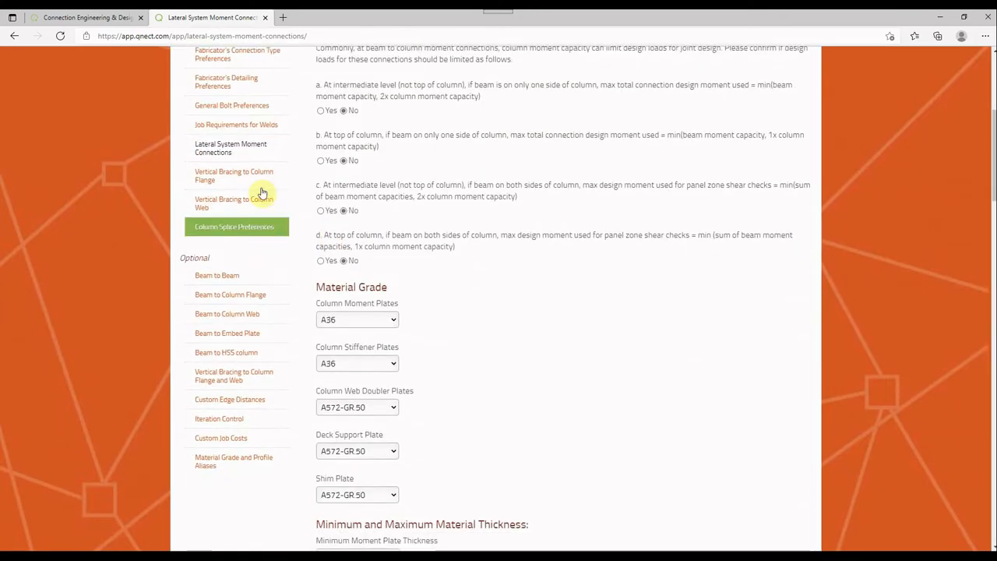
Open Vertical Bracing to Column Flange and examine the brace, gusset and beam connection preferences with the gusset diagram
{"action": "left_click", "coordinate": [255, 180]}
{"action": "scroll", "coordinate": [260, 192], "scroll_direction": "down", "scroll_amount": 5}
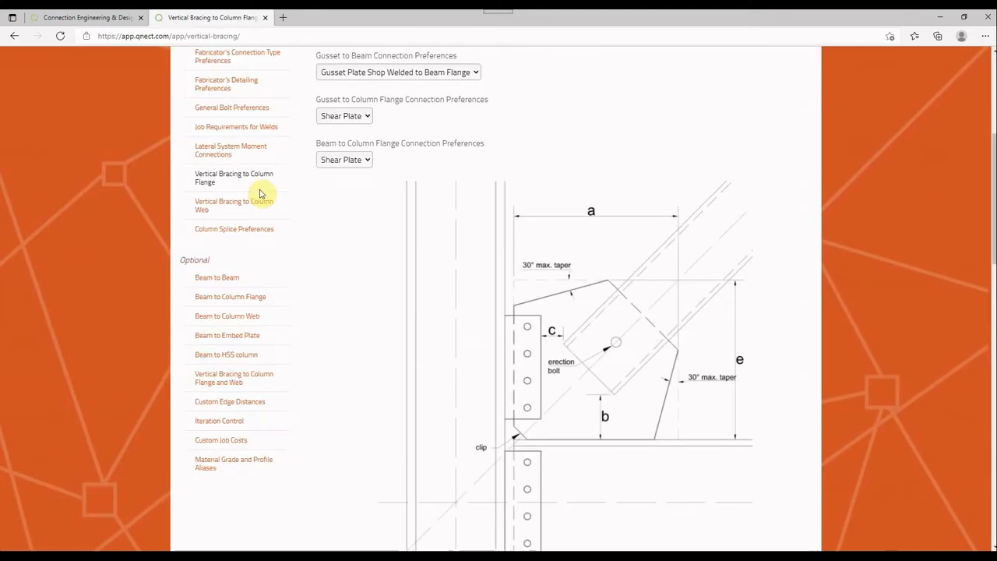
{"action": "scroll", "coordinate": [385, 246], "scroll_direction": "up", "scroll_amount": 1}
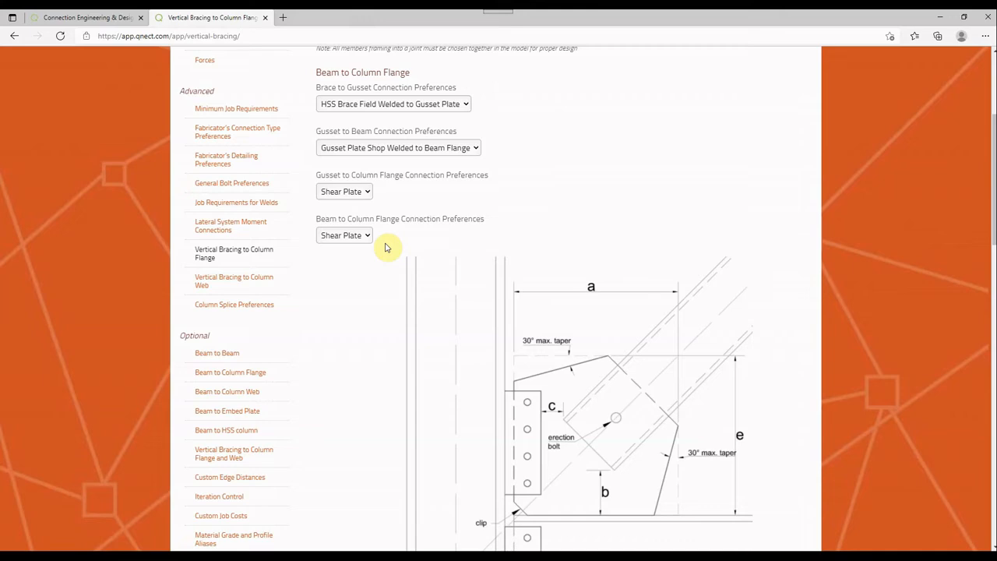
{"action": "scroll", "coordinate": [555, 359], "scroll_direction": "down", "scroll_amount": 2}
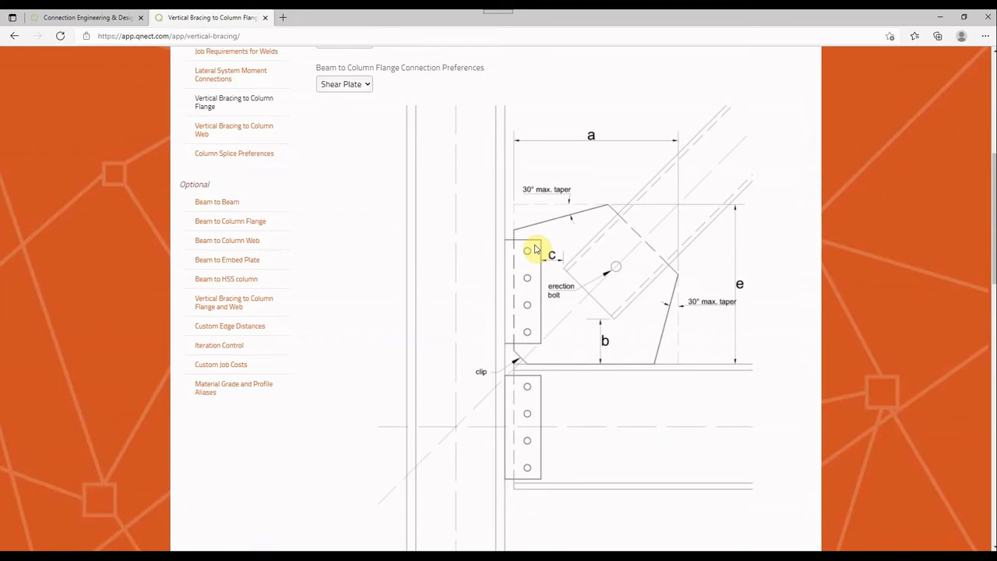
Examine the column flange bracing's gusset plate dimensions, clearance distances, erection bolt option and vertical bracing design preferences
{"action": "scroll", "coordinate": [534, 249], "scroll_direction": "down", "scroll_amount": 4}
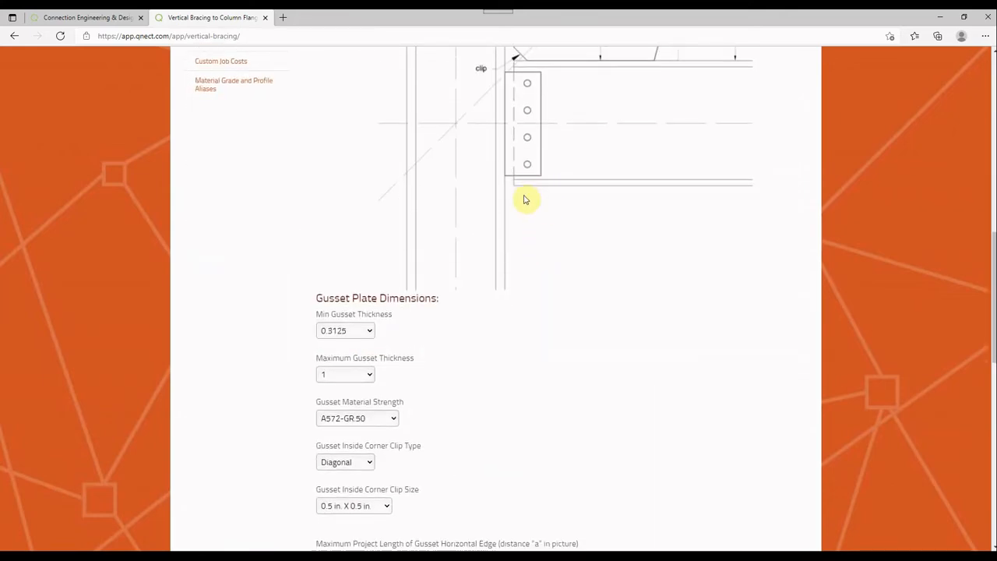
{"action": "scroll", "coordinate": [523, 200], "scroll_direction": "down", "scroll_amount": 9}
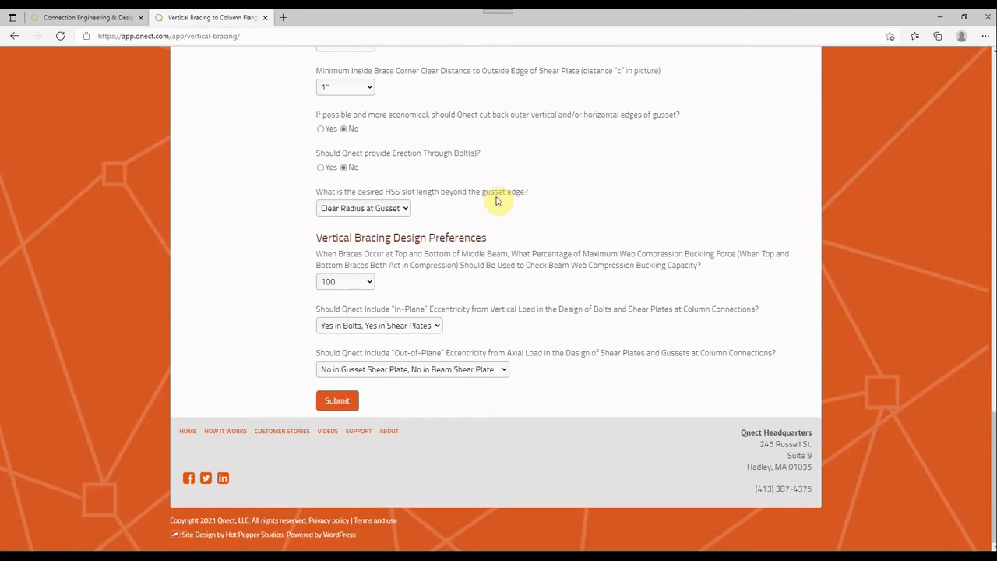
{"action": "scroll", "coordinate": [496, 200], "scroll_direction": "up", "scroll_amount": 7}
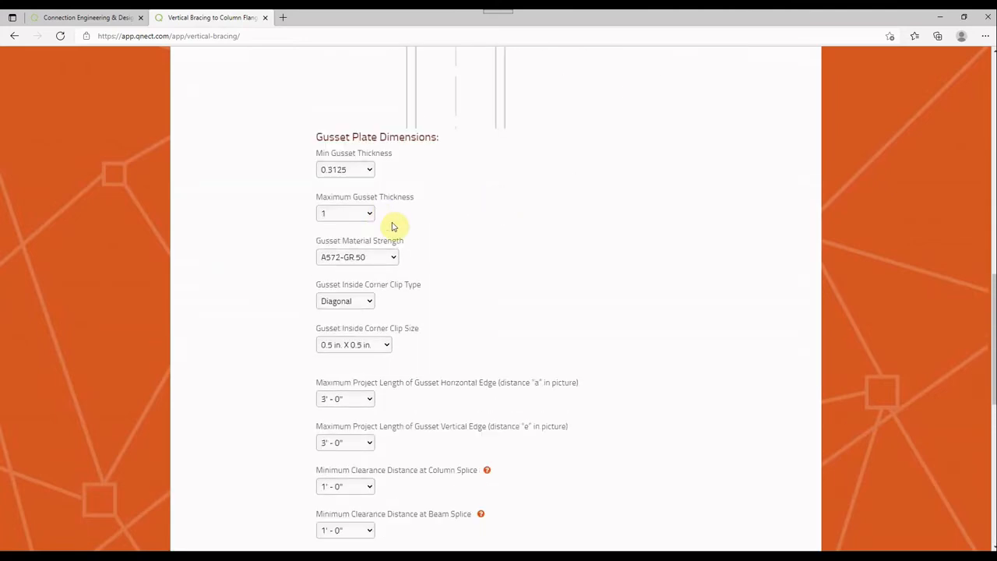
{"action": "scroll", "coordinate": [437, 246], "scroll_direction": "down", "scroll_amount": 4}
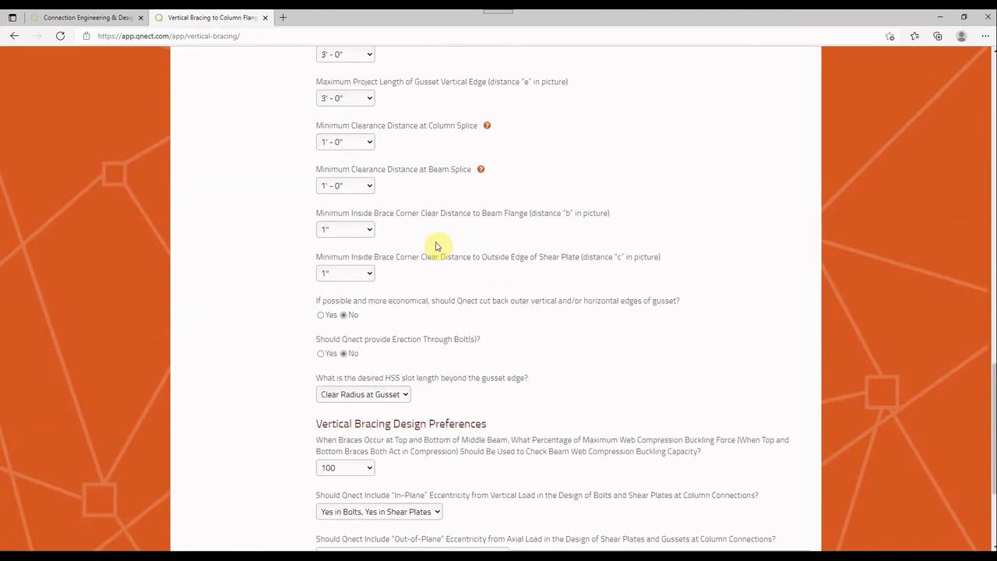
{"action": "scroll", "coordinate": [436, 246], "scroll_direction": "up", "scroll_amount": 8}
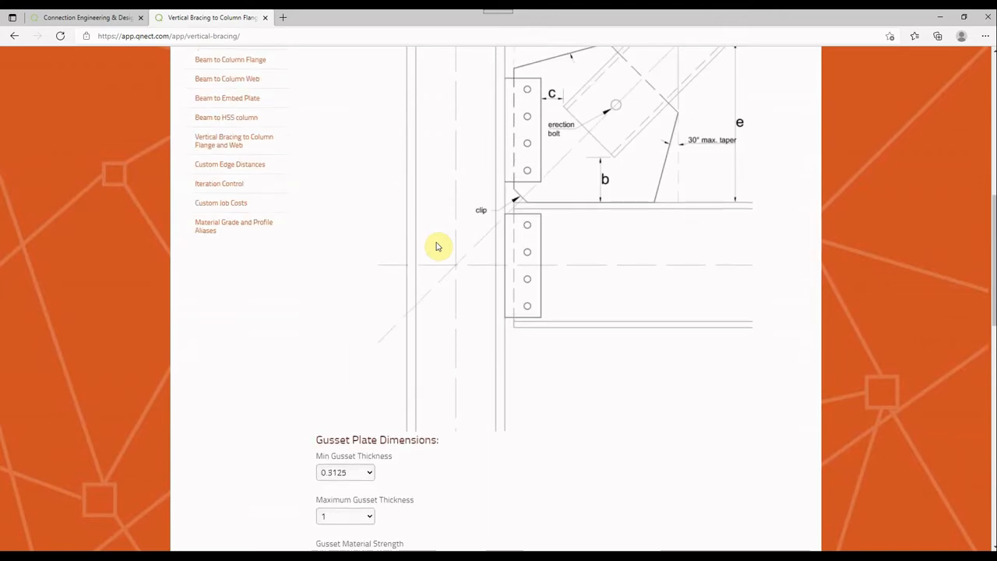
Open Vertical Bracing to Column Web and examine its connection type preferences and gusset diagram
{"action": "scroll", "coordinate": [352, 267], "scroll_direction": "up", "scroll_amount": 4}
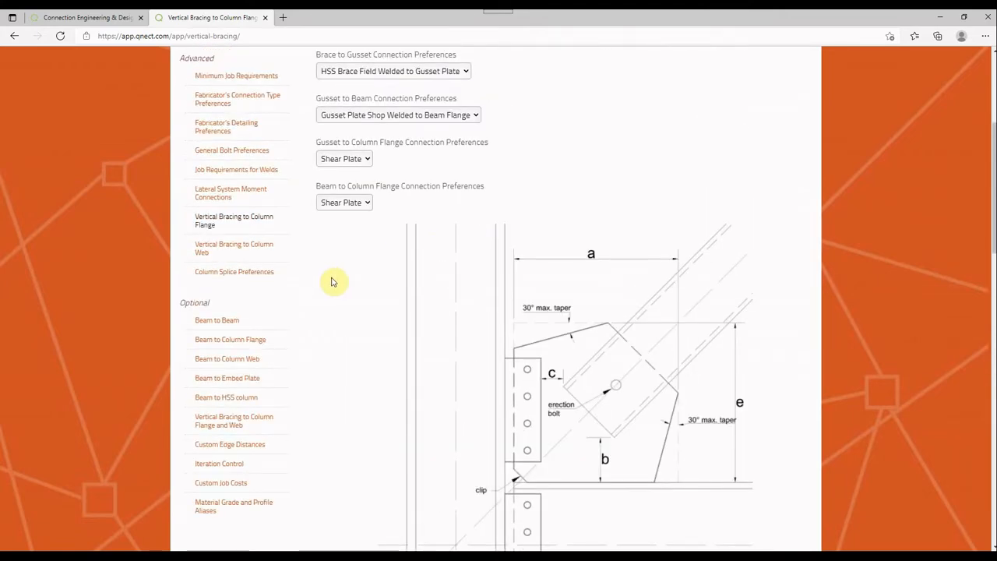
{"action": "left_click", "coordinate": [261, 280]}
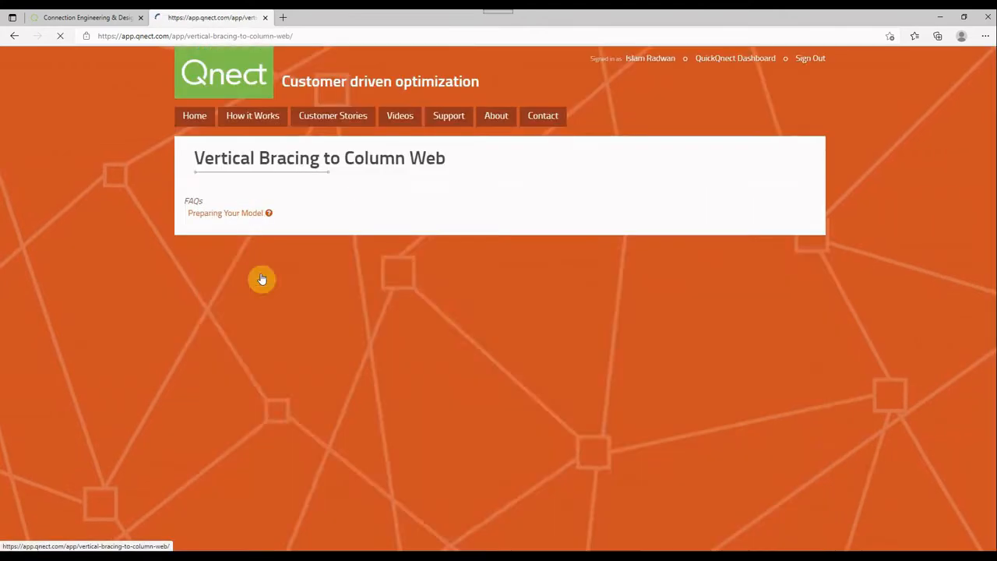
{"action": "scroll", "coordinate": [470, 267], "scroll_direction": "down", "scroll_amount": 2}
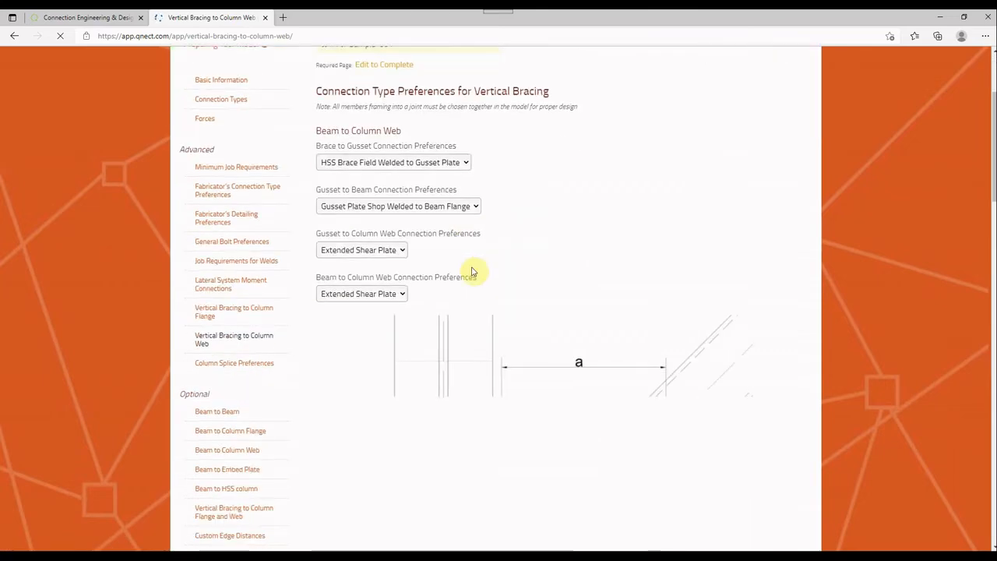
{"action": "scroll", "coordinate": [471, 271], "scroll_direction": "down", "scroll_amount": 2}
{"action": "scroll", "coordinate": [471, 271], "scroll_direction": "down", "scroll_amount": 1}
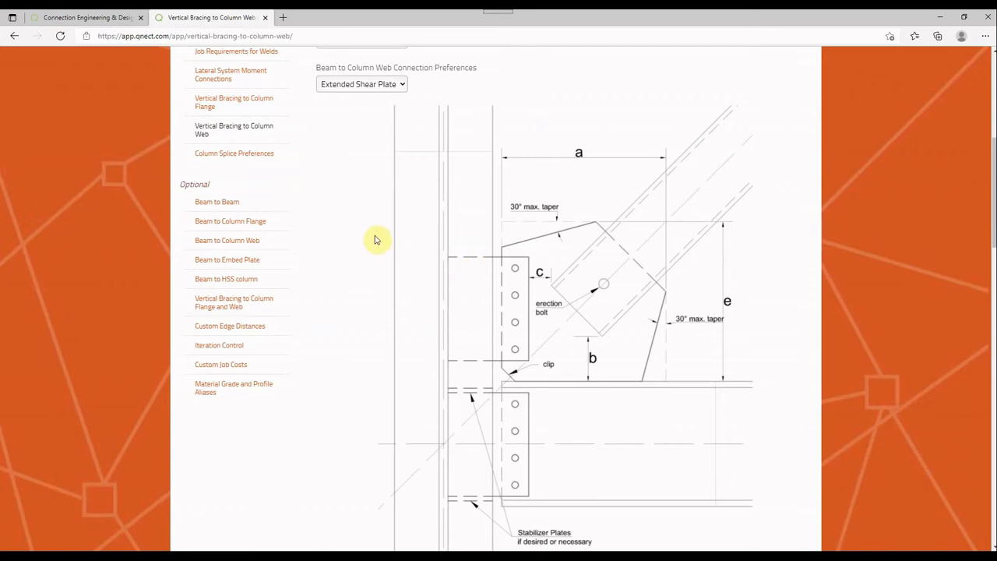
Open the optional Beam to Beam preferences and examine the shear plate and double angle bolt settings
{"action": "left_click", "coordinate": [226, 201]}
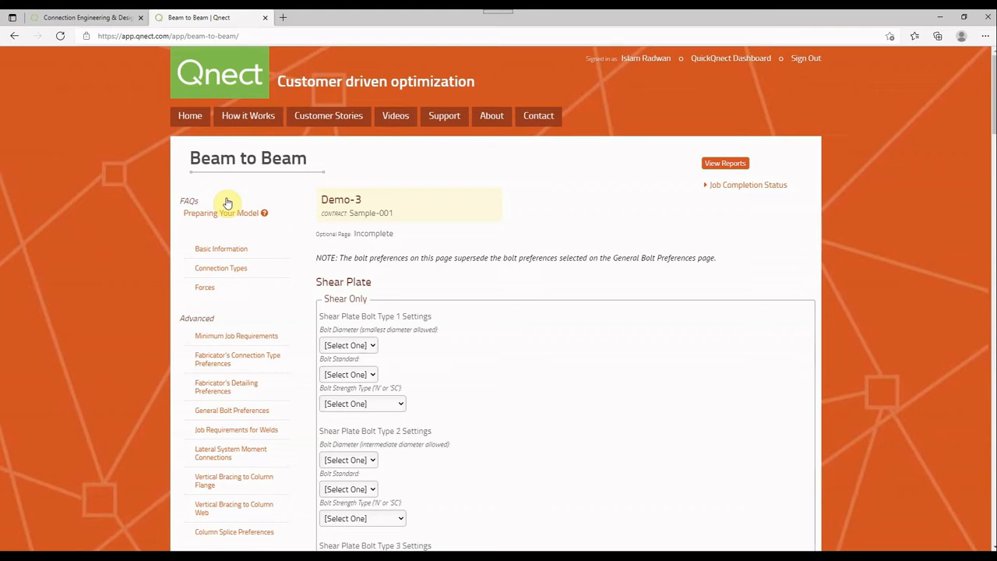
{"action": "scroll", "coordinate": [409, 207], "scroll_direction": "down", "scroll_amount": 1}
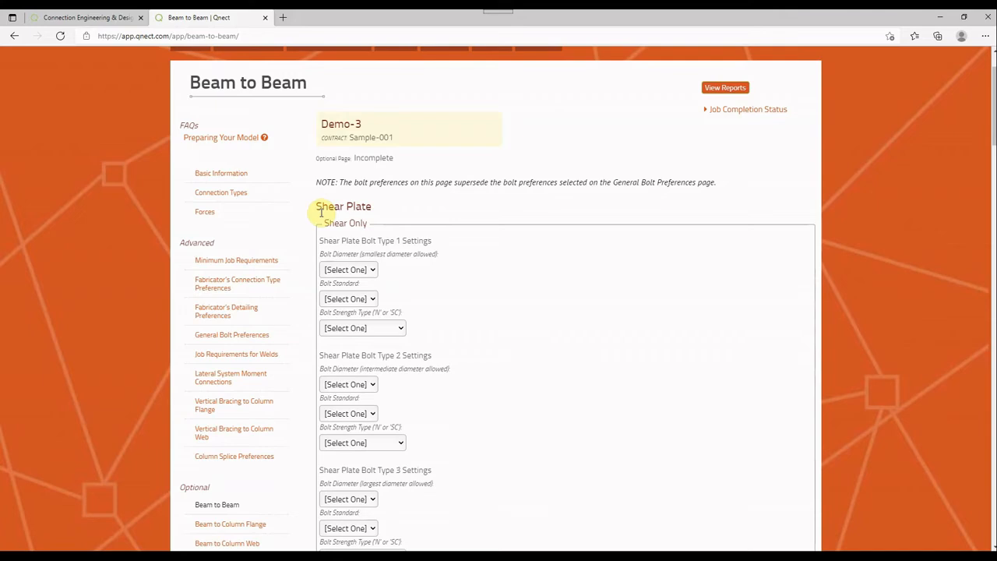
{"action": "scroll", "coordinate": [320, 211], "scroll_direction": "down", "scroll_amount": 9}
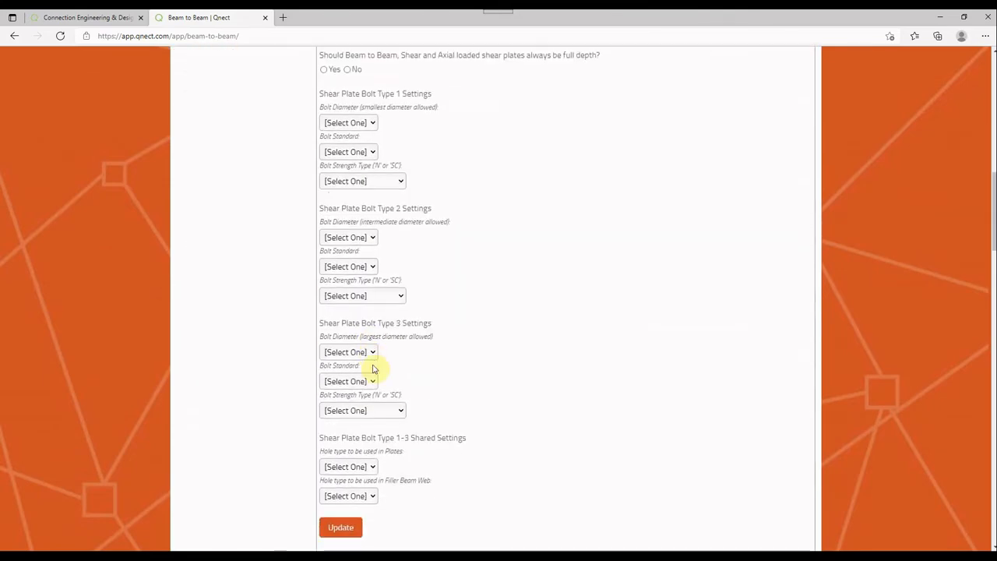
{"action": "scroll", "coordinate": [372, 368], "scroll_direction": "up", "scroll_amount": 3}
{"action": "scroll", "coordinate": [381, 325], "scroll_direction": "down", "scroll_amount": 7}
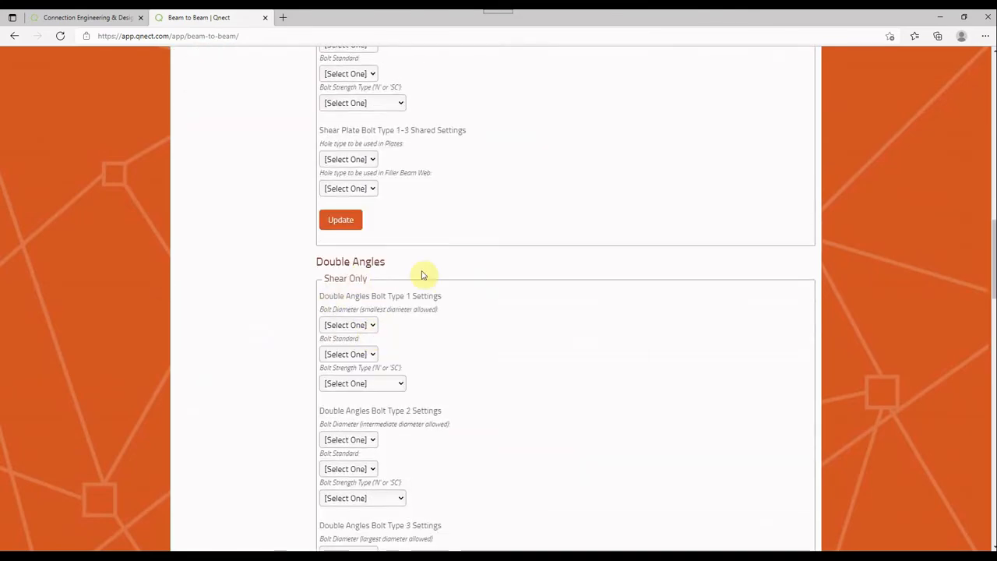
{"action": "scroll", "coordinate": [423, 278], "scroll_direction": "up", "scroll_amount": 14}
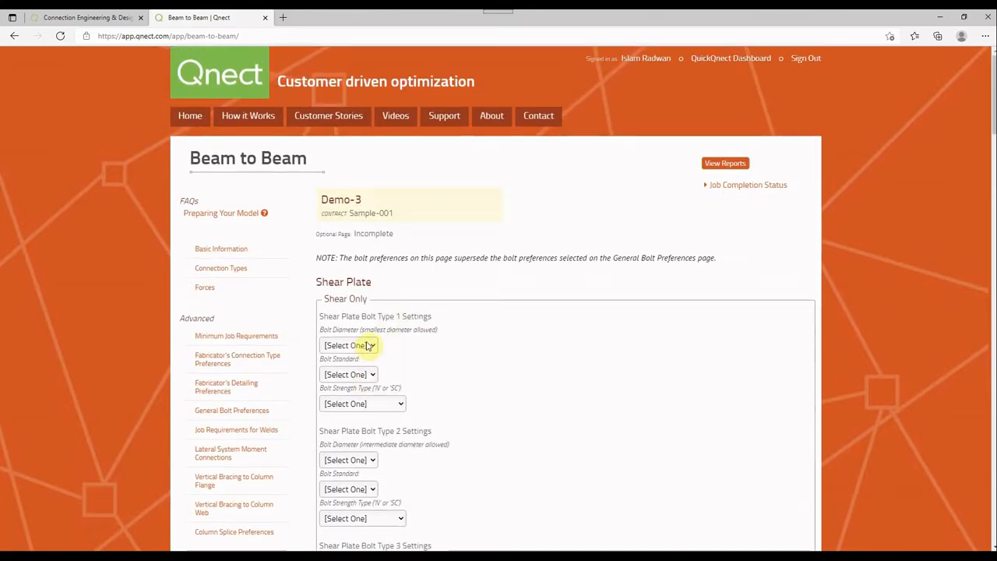
Set the shear-only Shear Plate Bolt Type 1 to 3/4" diameter, A325 standard and Bearing strength type
{"action": "left_click", "coordinate": [360, 353]}
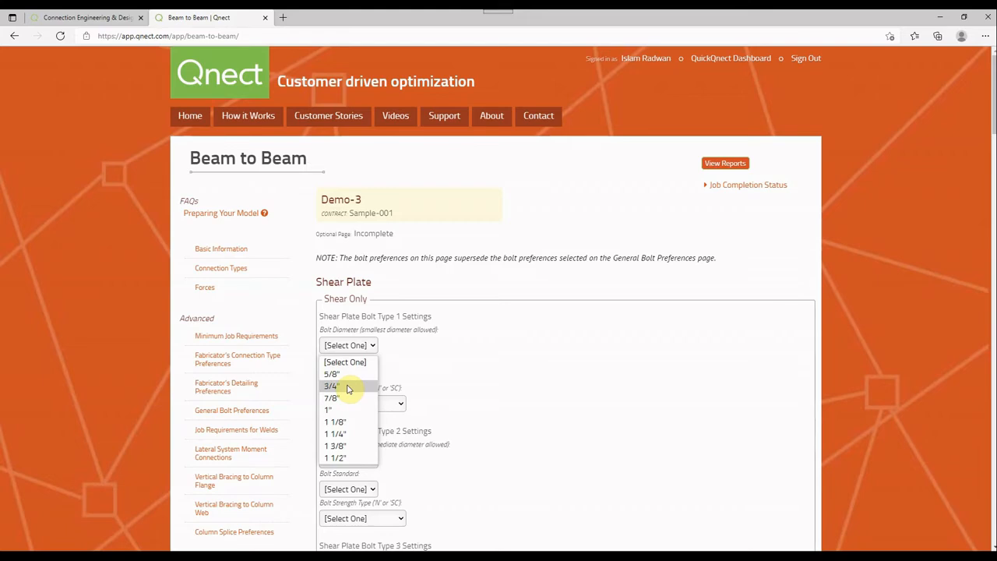
{"action": "left_click", "coordinate": [349, 386]}
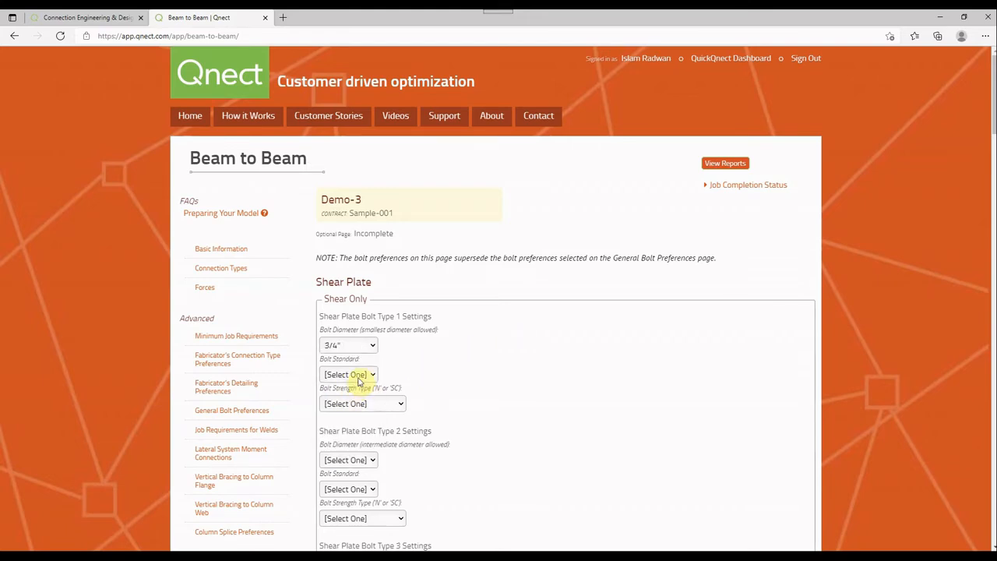
{"action": "left_click", "coordinate": [359, 380]}
{"action": "left_click", "coordinate": [360, 389]}
{"action": "left_click", "coordinate": [362, 403]}
{"action": "left_click", "coordinate": [364, 429]}
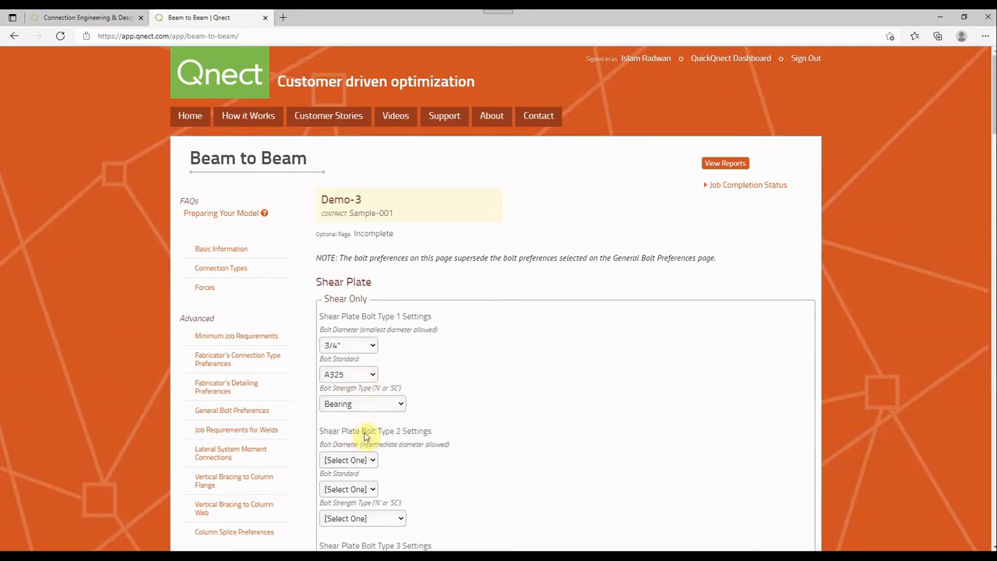
Set the shear-only Shear Plate Bolt Type 2 to 1 1/8" diameter, A490 standard and Bearing strength type
{"action": "scroll", "coordinate": [374, 329], "scroll_direction": "down", "scroll_amount": 3}
{"action": "left_click", "coordinate": [364, 308]}
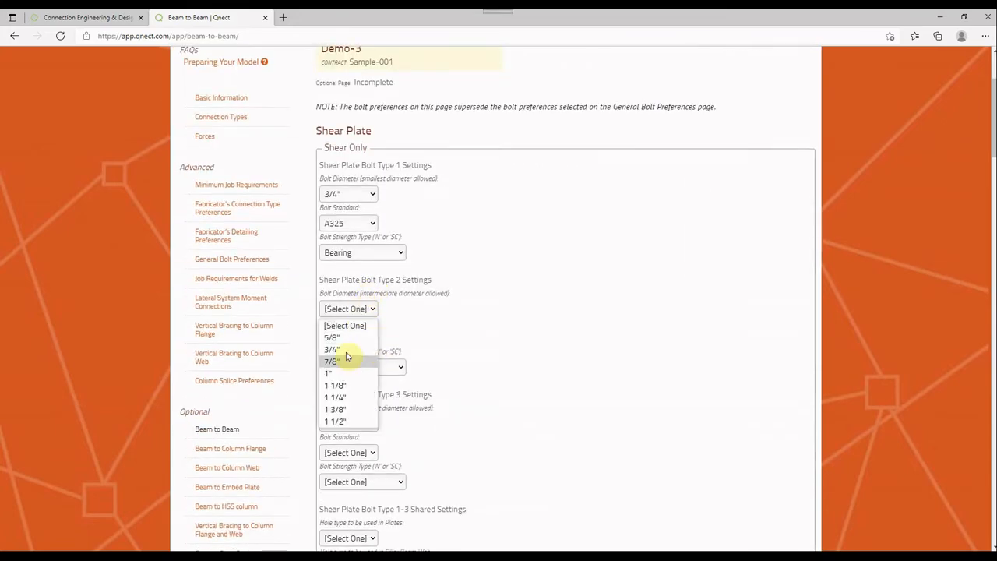
{"action": "left_click", "coordinate": [345, 385]}
{"action": "left_click", "coordinate": [351, 338]}
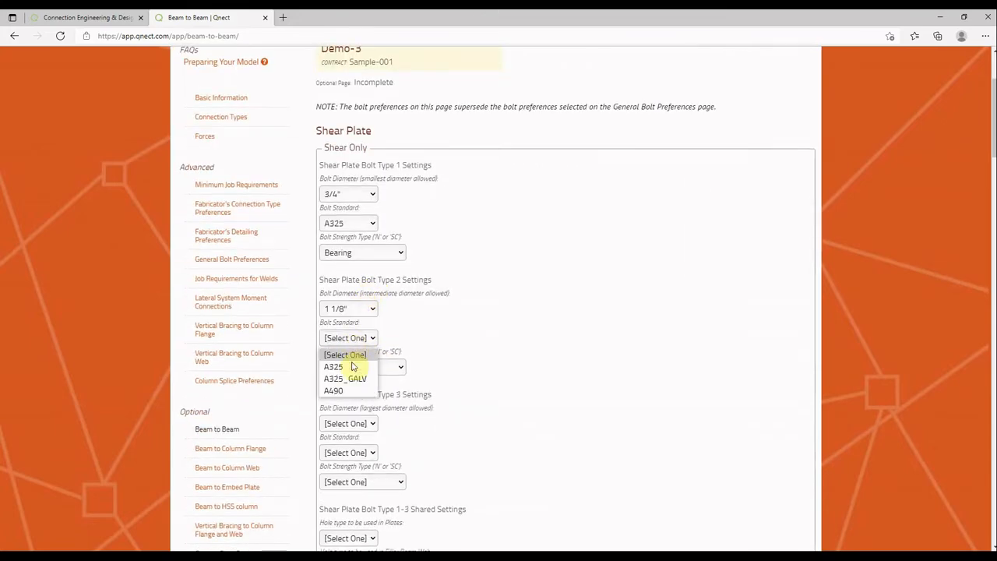
{"action": "left_click", "coordinate": [348, 391]}
{"action": "left_click", "coordinate": [363, 367]}
{"action": "left_click", "coordinate": [356, 392]}
{"action": "scroll", "coordinate": [389, 335], "scroll_direction": "down", "scroll_amount": 6}
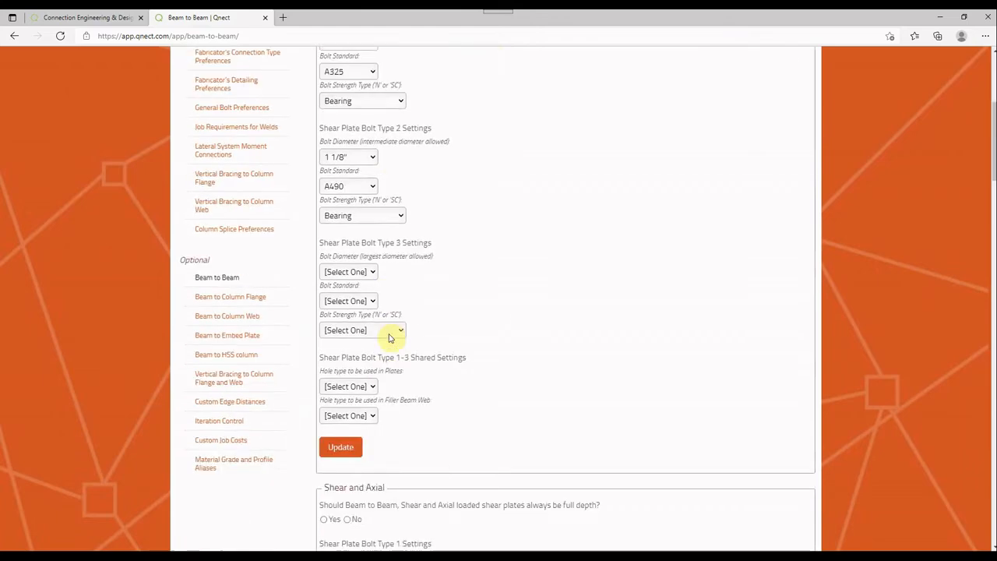
{"action": "scroll", "coordinate": [371, 281], "scroll_direction": "down", "scroll_amount": 7}
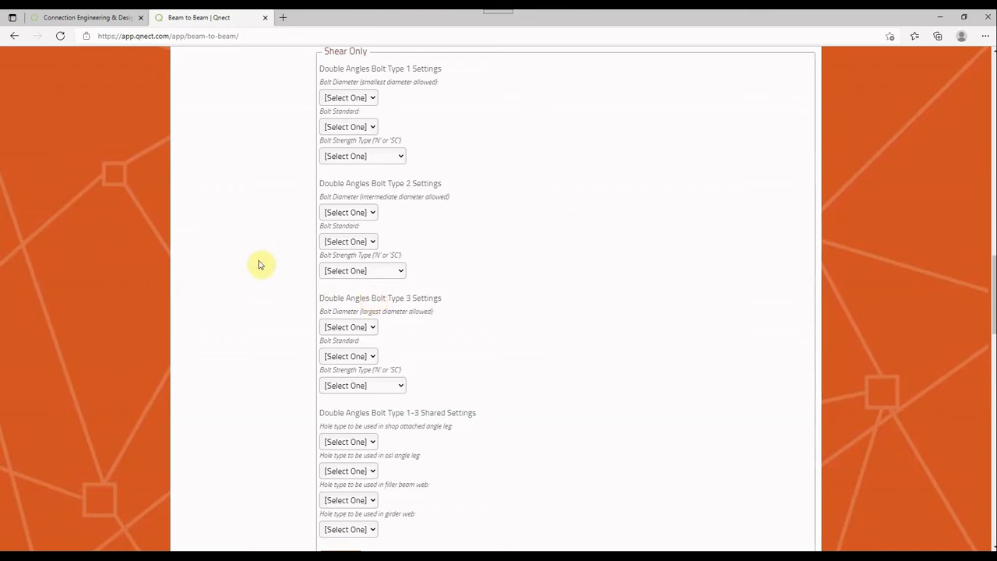
Reset the shear-only Shear Plate Bolt Type 1 diameter, standard and strength type to [Select One]
{"action": "scroll", "coordinate": [338, 274], "scroll_direction": "up", "scroll_amount": 6}
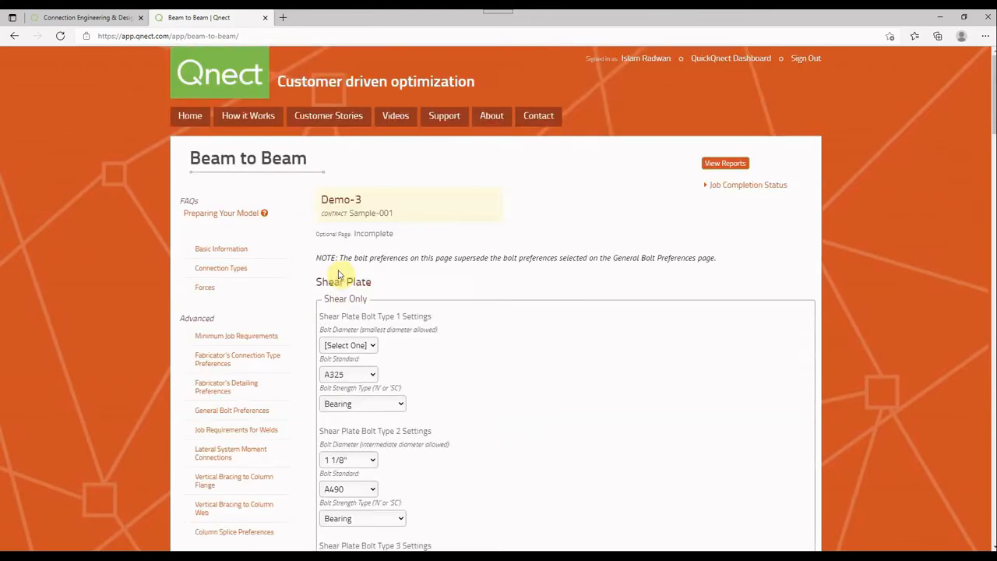
{"action": "left_click", "coordinate": [349, 374]}
{"action": "left_click", "coordinate": [347, 387]}
{"action": "left_click", "coordinate": [358, 403]}
{"action": "left_click", "coordinate": [358, 420]}
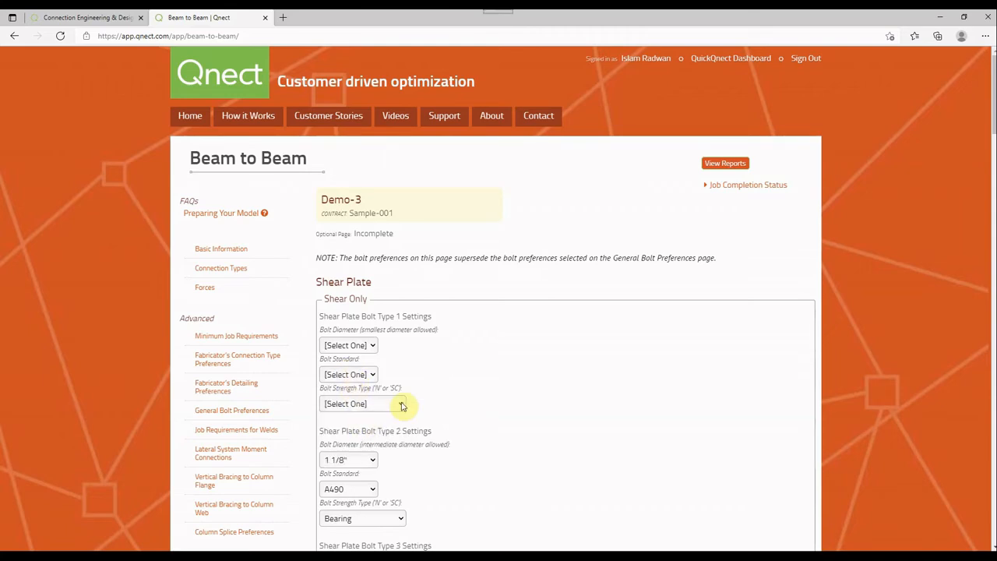
Reset the shear-only Shear Plate Bolt Type 2 diameter, standard and strength type to [Select One]
{"action": "left_click", "coordinate": [350, 460]}
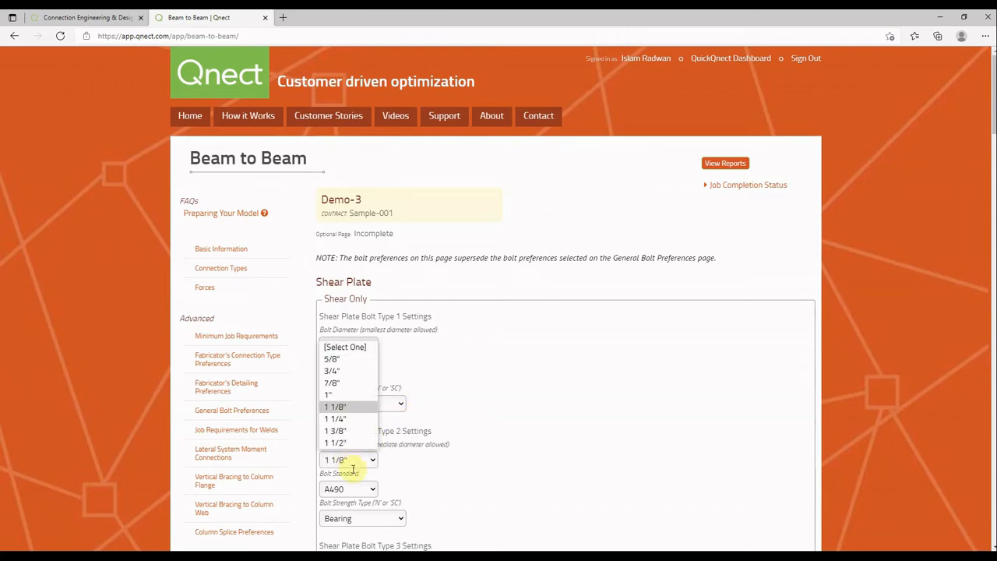
{"action": "left_click", "coordinate": [348, 353]}
{"action": "left_click", "coordinate": [356, 518]}
{"action": "left_click", "coordinate": [350, 463]}
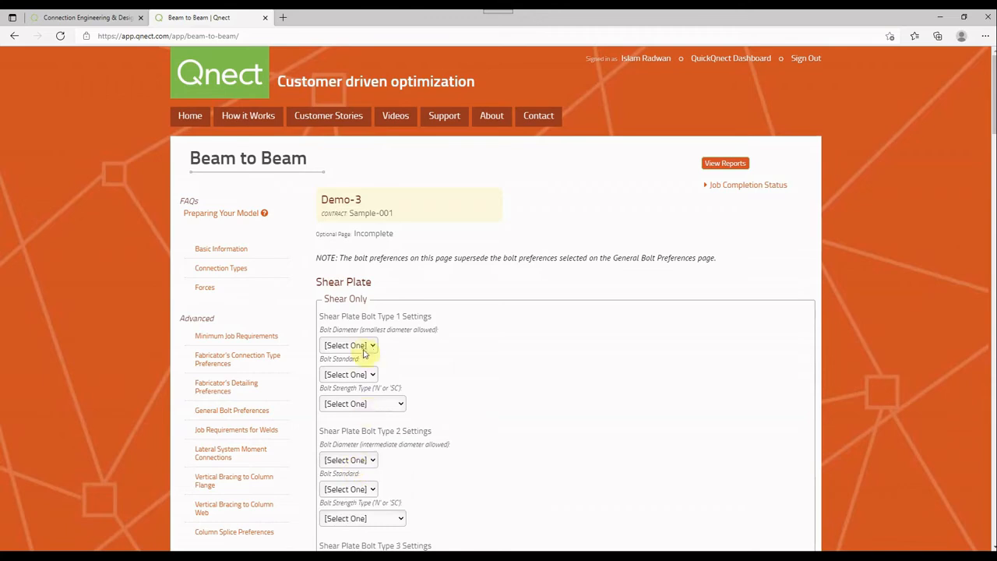
Open the optional Custom Edge Distances page for the Demo-3 job
{"action": "scroll", "coordinate": [362, 353], "scroll_direction": "down", "scroll_amount": 3}
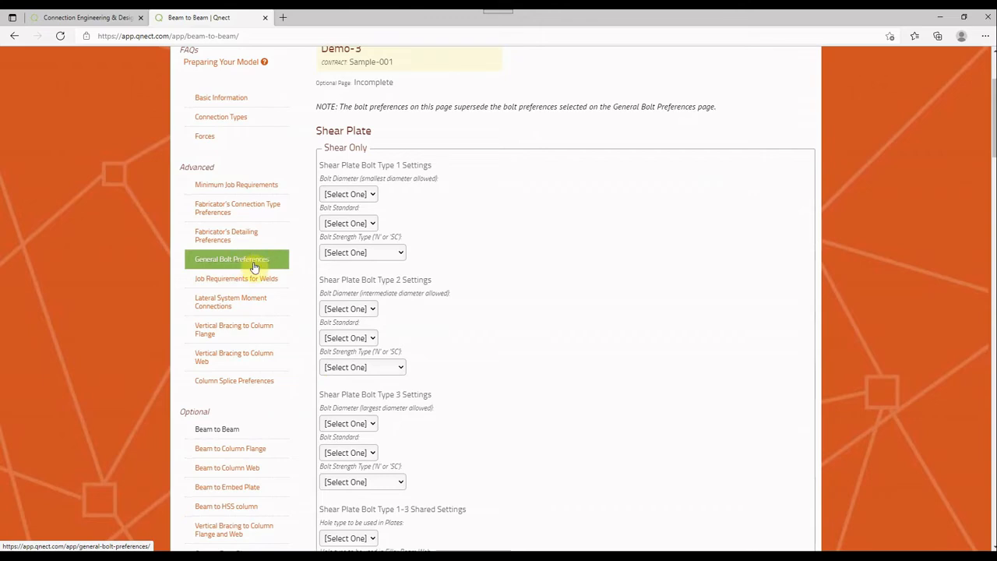
{"action": "scroll", "coordinate": [253, 267], "scroll_direction": "down", "scroll_amount": 4}
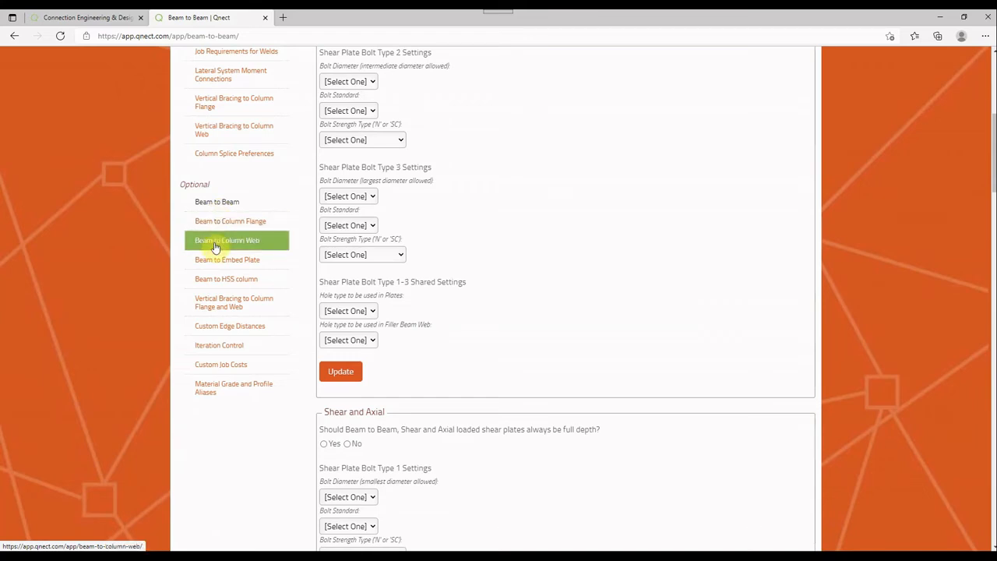
{"action": "left_click", "coordinate": [214, 326]}
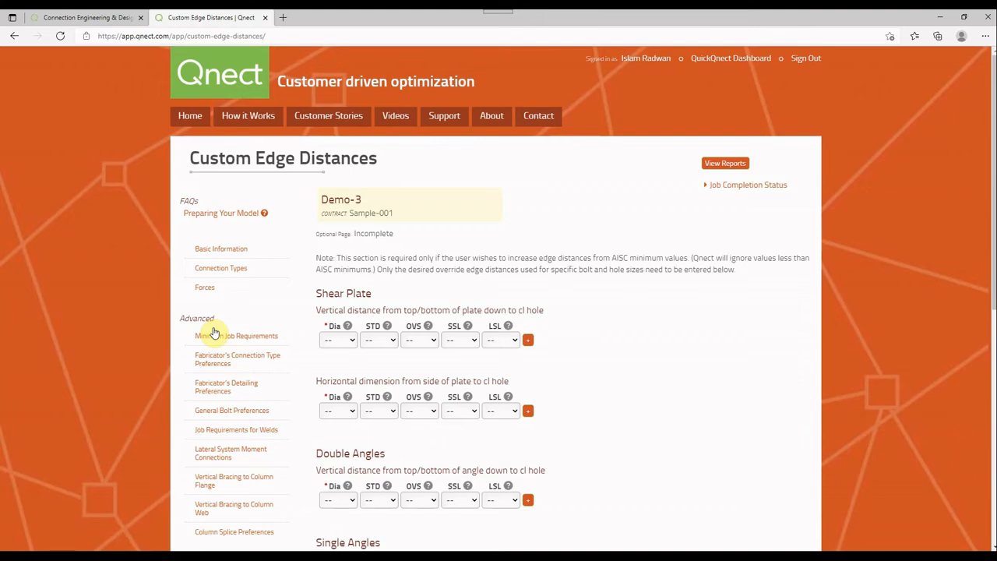
Set the bolt diameter for the Shear Plate vertical edge distance to 3/4" and reset it to blank
{"action": "left_click", "coordinate": [347, 340]}
{"action": "left_click", "coordinate": [348, 398]}
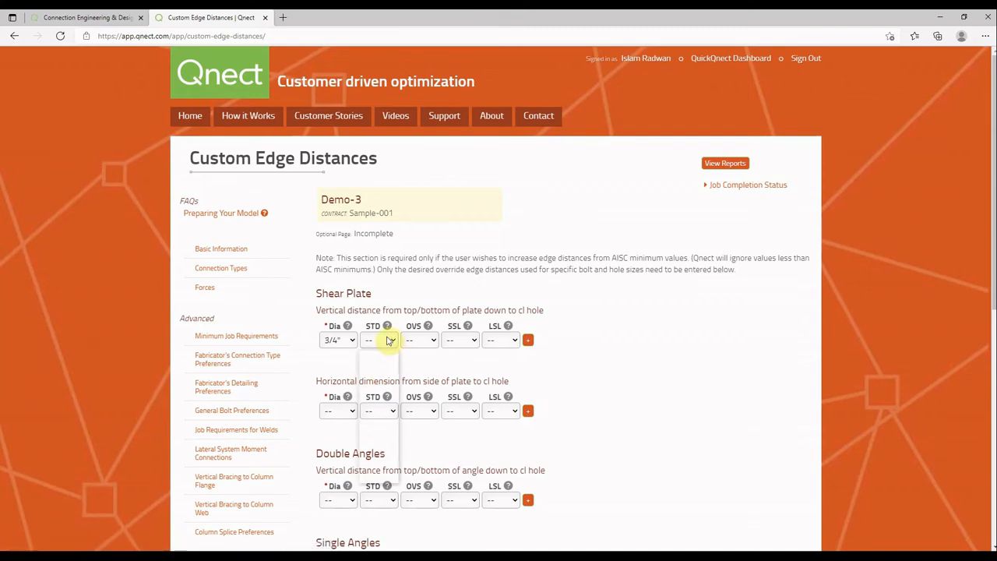
{"action": "left_click", "coordinate": [388, 341]}
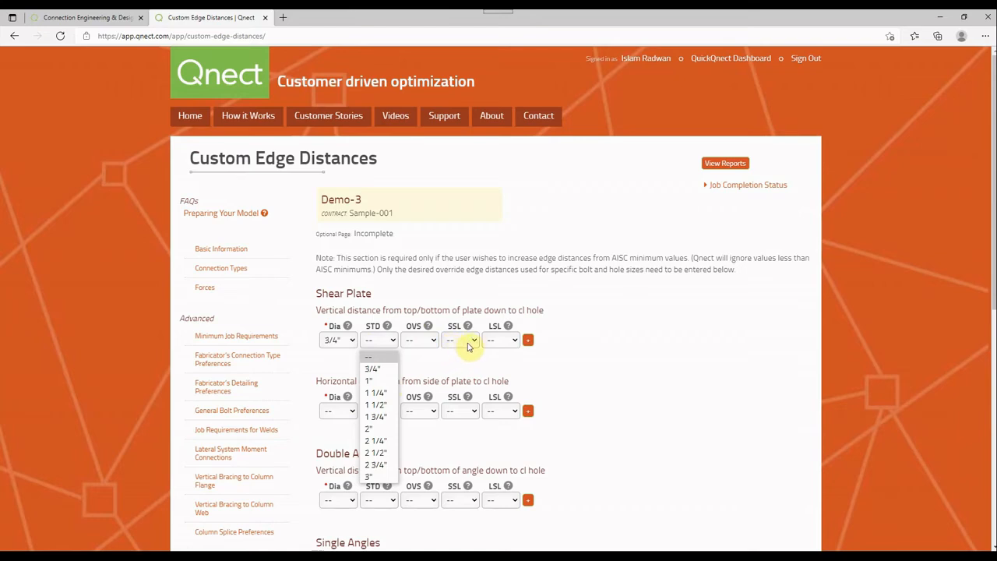
{"action": "left_click", "coordinate": [350, 343]}
{"action": "left_click", "coordinate": [348, 341]}
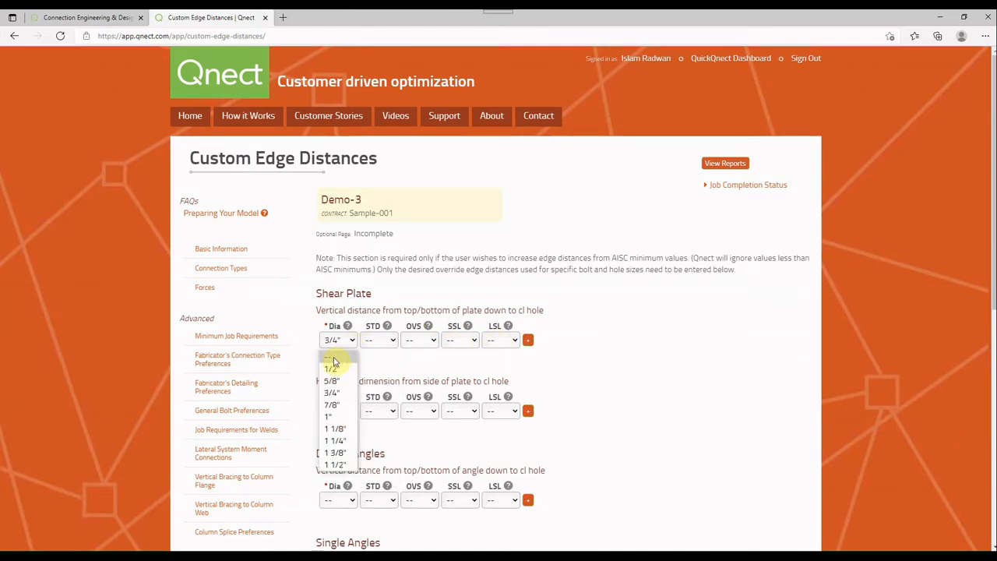
{"action": "left_click", "coordinate": [333, 360]}
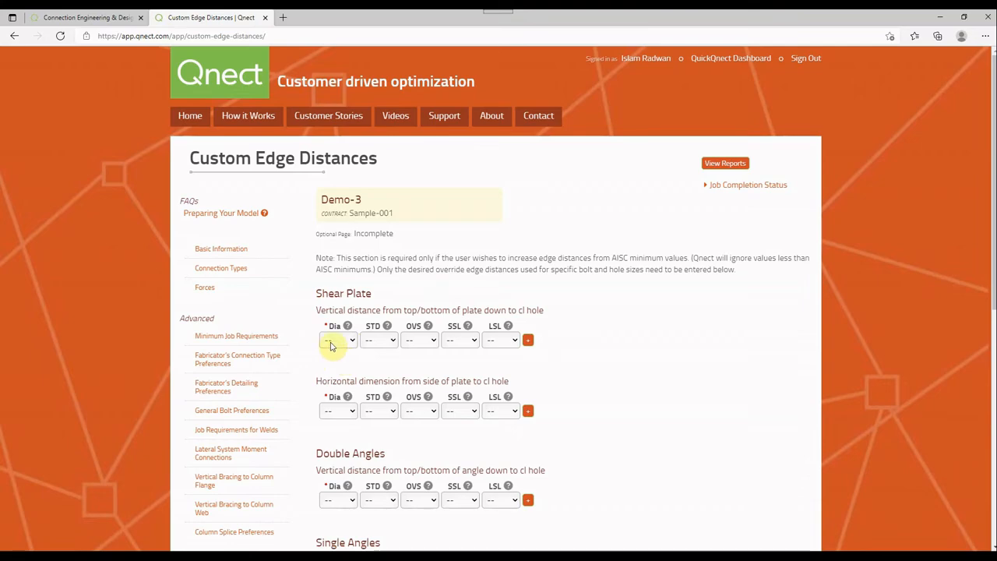
Open the optional Iteration Control page for the Demo-3 job
{"action": "scroll", "coordinate": [335, 343], "scroll_direction": "down", "scroll_amount": 6}
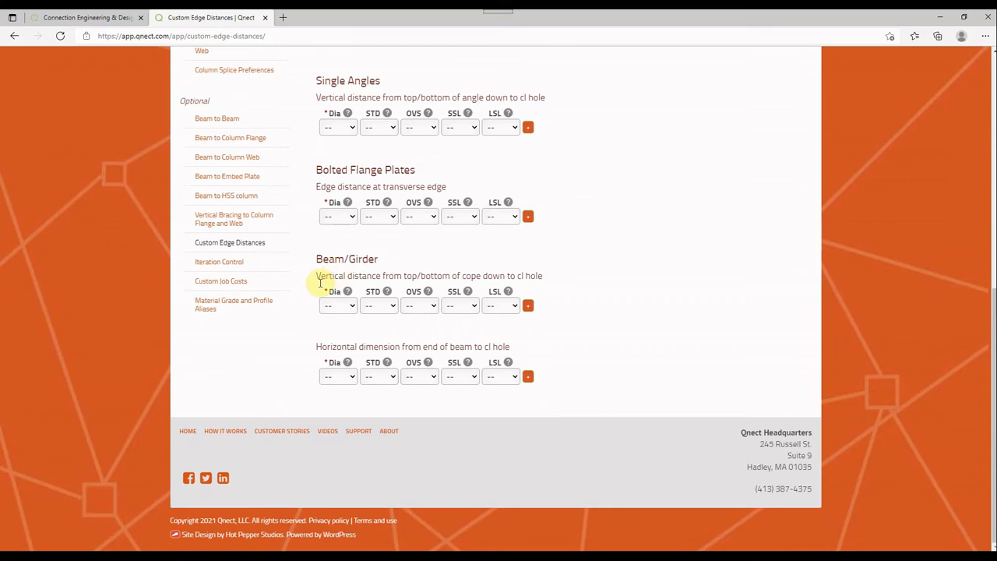
{"action": "left_click", "coordinate": [264, 263]}
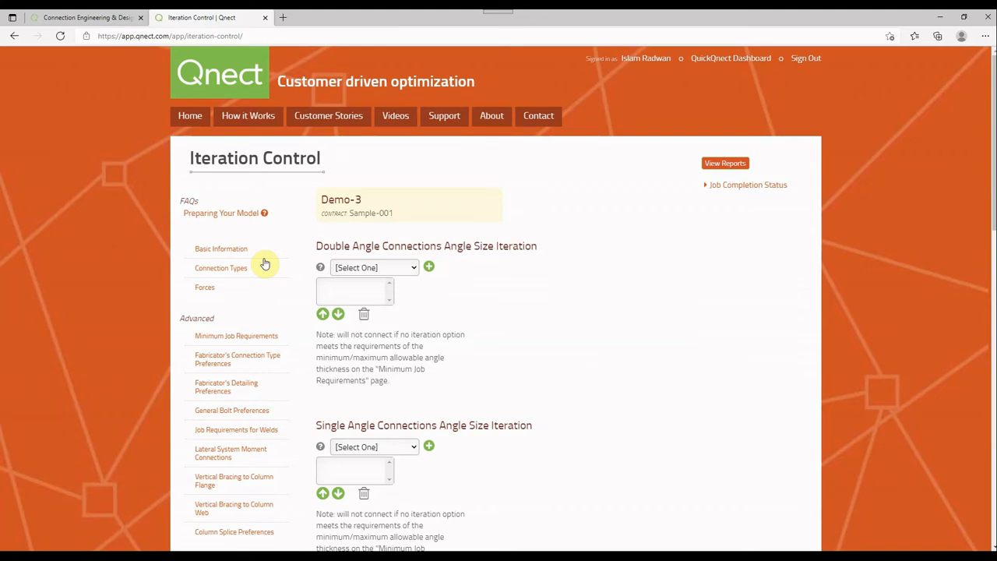
Add angle sizes L2-1/2X2X3/16 and L2-1/2X2-1/2X1/4 to the Double Angle Connections size iteration
{"action": "left_click", "coordinate": [379, 269]}
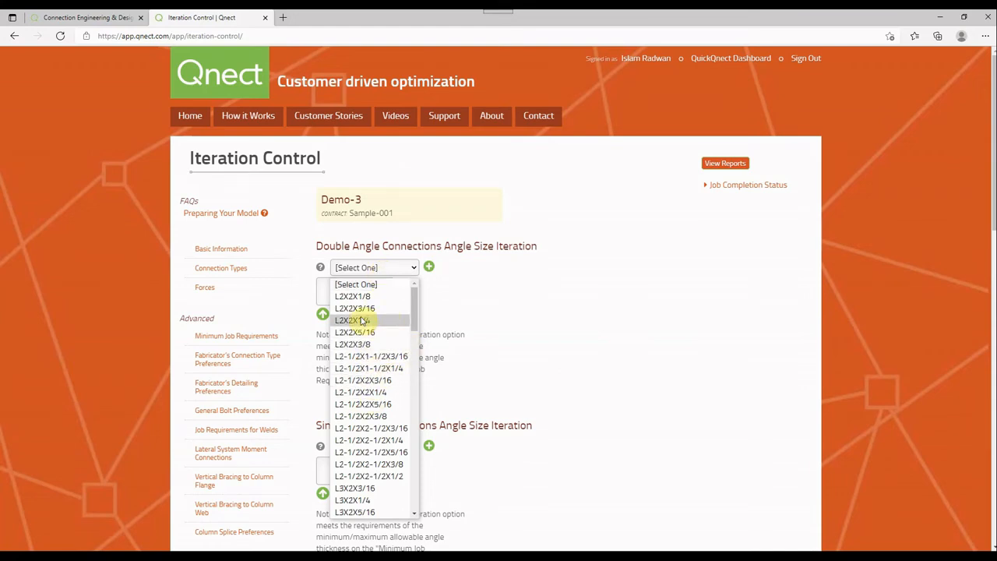
{"action": "left_click", "coordinate": [393, 380]}
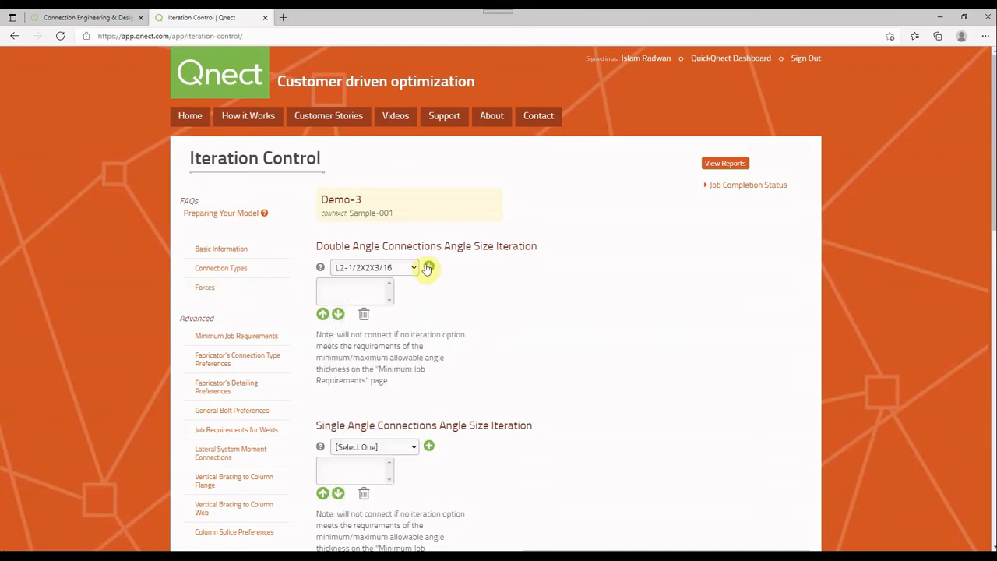
{"action": "left_click", "coordinate": [427, 268]}
{"action": "left_click", "coordinate": [382, 268]}
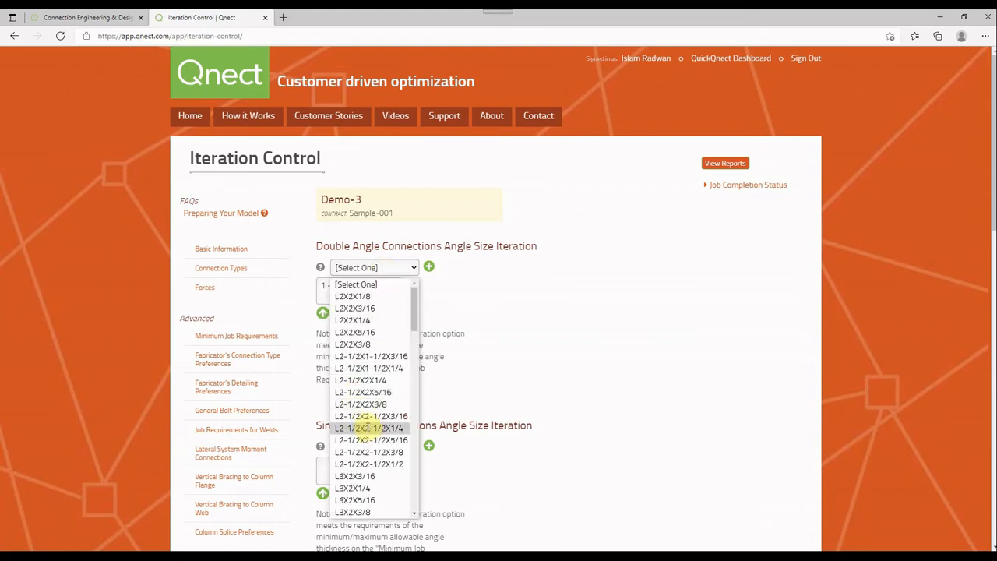
{"action": "left_click", "coordinate": [367, 428]}
{"action": "left_click", "coordinate": [429, 267]}
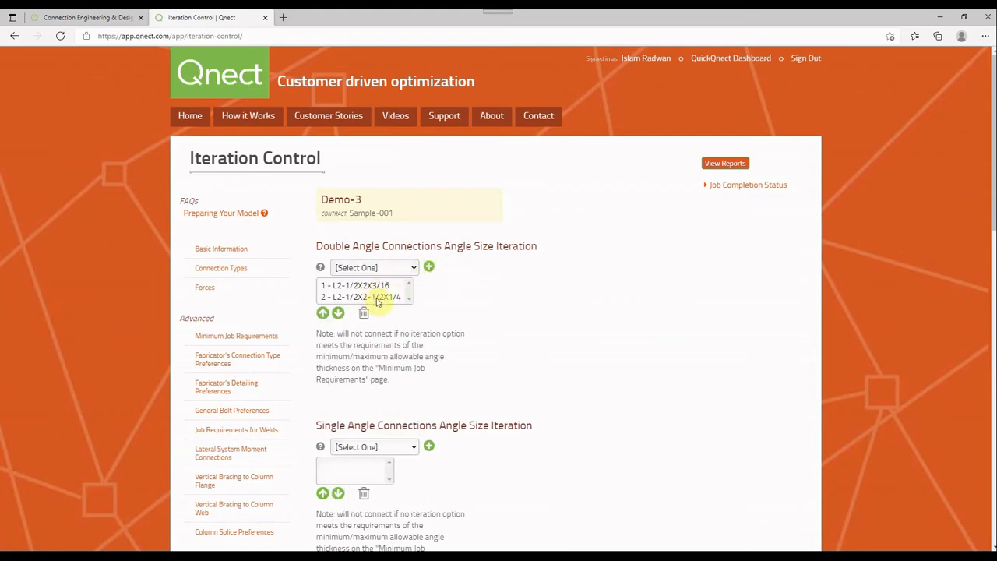
Delete both angle sizes from the Double Angle Connections size iteration list
{"action": "left_click", "coordinate": [377, 298]}
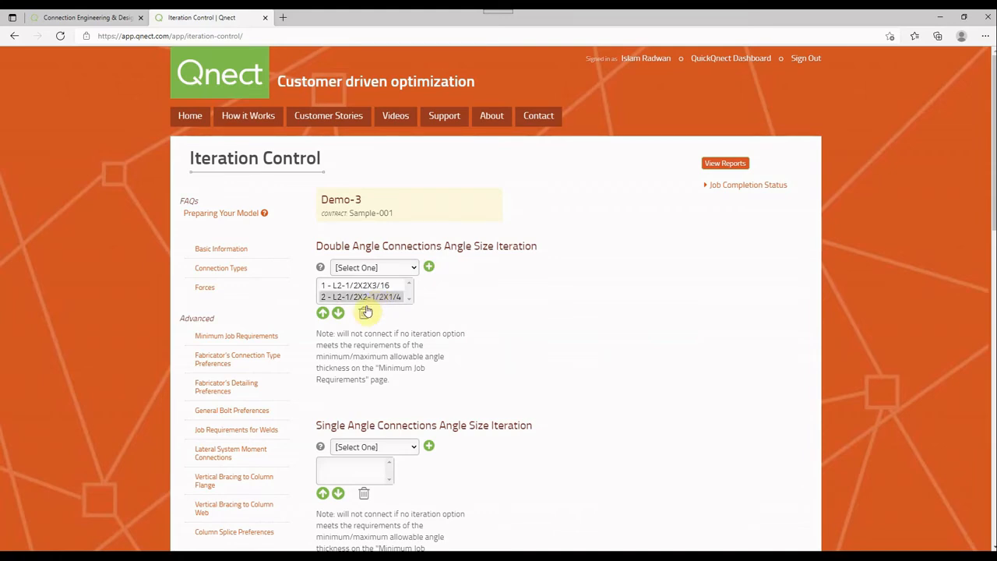
{"action": "left_click", "coordinate": [363, 312]}
{"action": "left_click", "coordinate": [370, 298]}
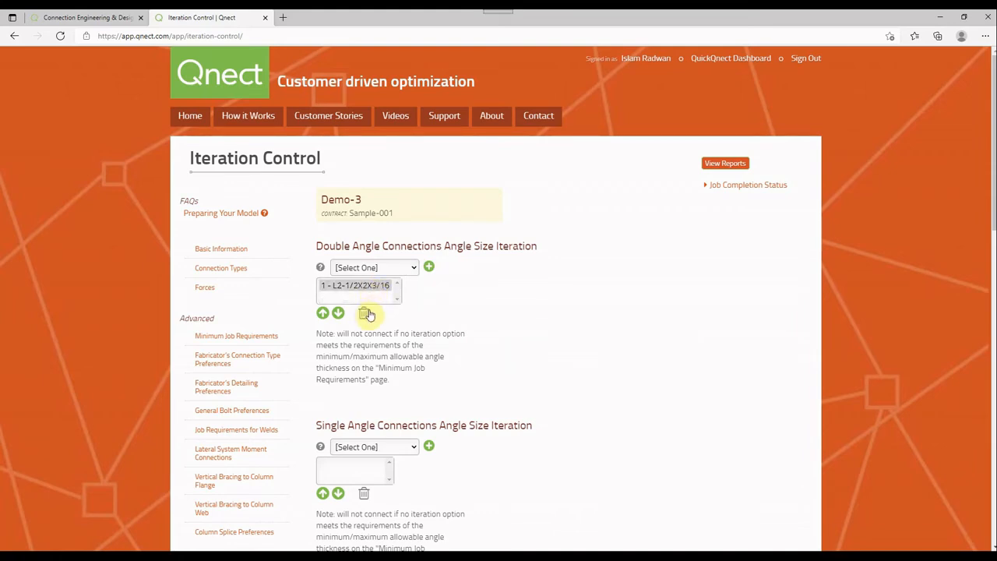
{"action": "left_click", "coordinate": [364, 313]}
Add spacings of 3", 3 1/2" and 4" to the All Type Vertical Bolt Spacing iteration list
{"action": "scroll", "coordinate": [426, 251], "scroll_direction": "down", "scroll_amount": 2}
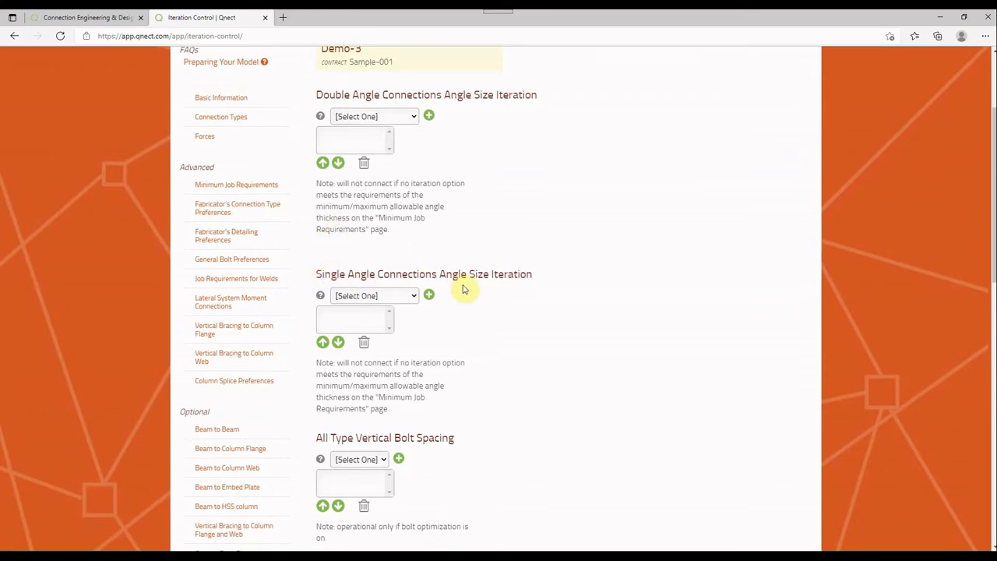
{"action": "scroll", "coordinate": [463, 286], "scroll_direction": "down", "scroll_amount": 3}
{"action": "scroll", "coordinate": [463, 289], "scroll_direction": "down", "scroll_amount": 1}
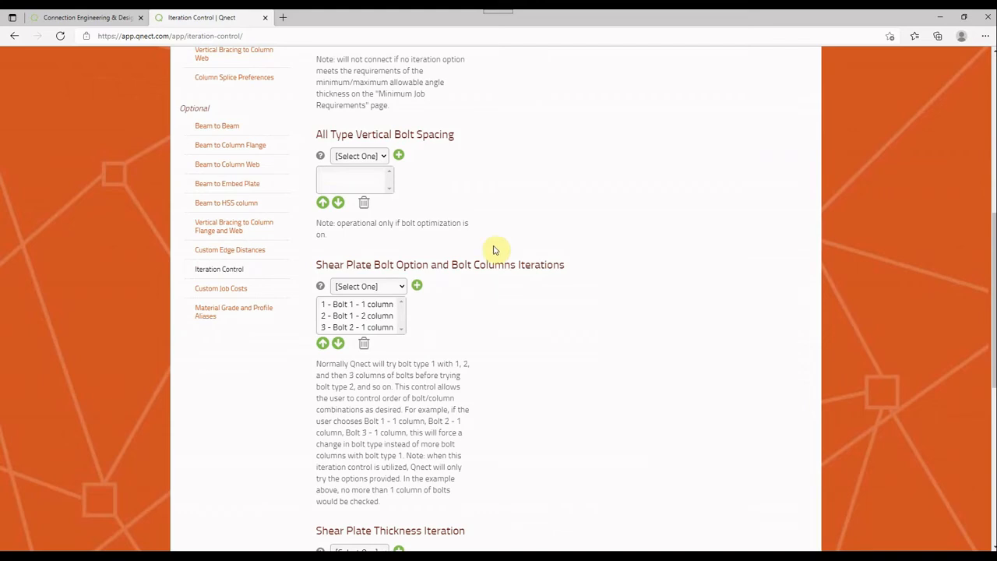
{"action": "left_click", "coordinate": [369, 158]}
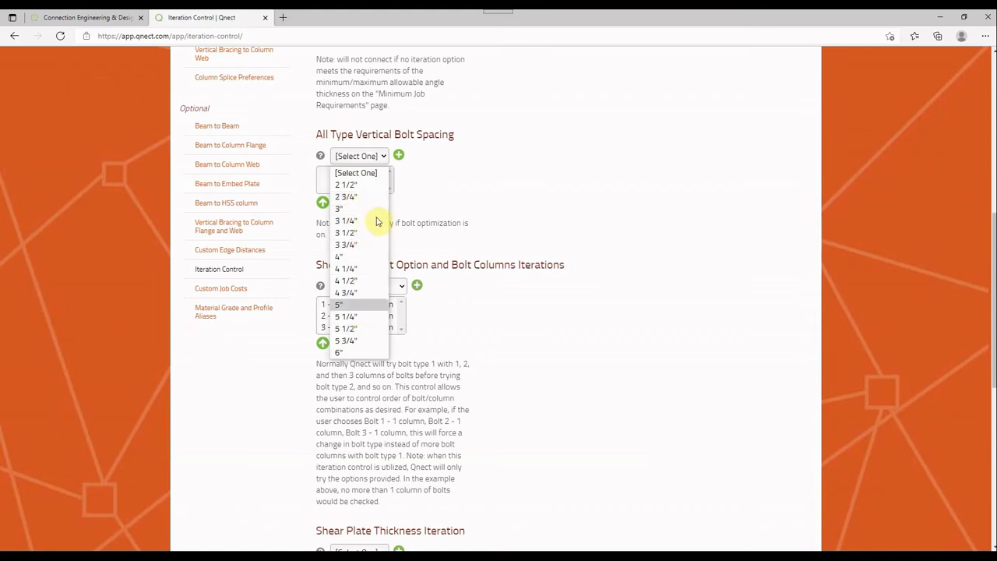
{"action": "left_click", "coordinate": [357, 210]}
{"action": "left_click", "coordinate": [397, 158]}
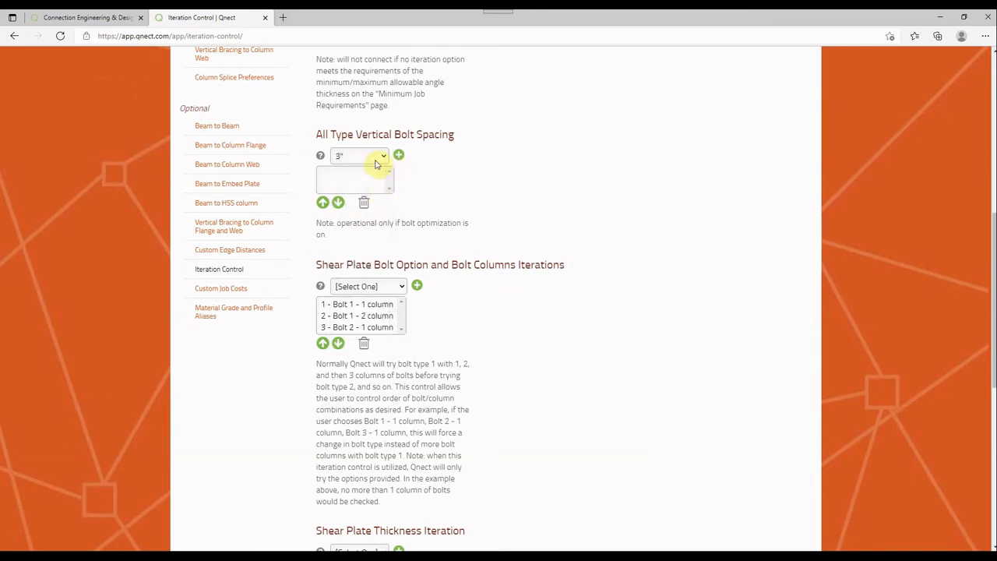
{"action": "left_click", "coordinate": [372, 161]}
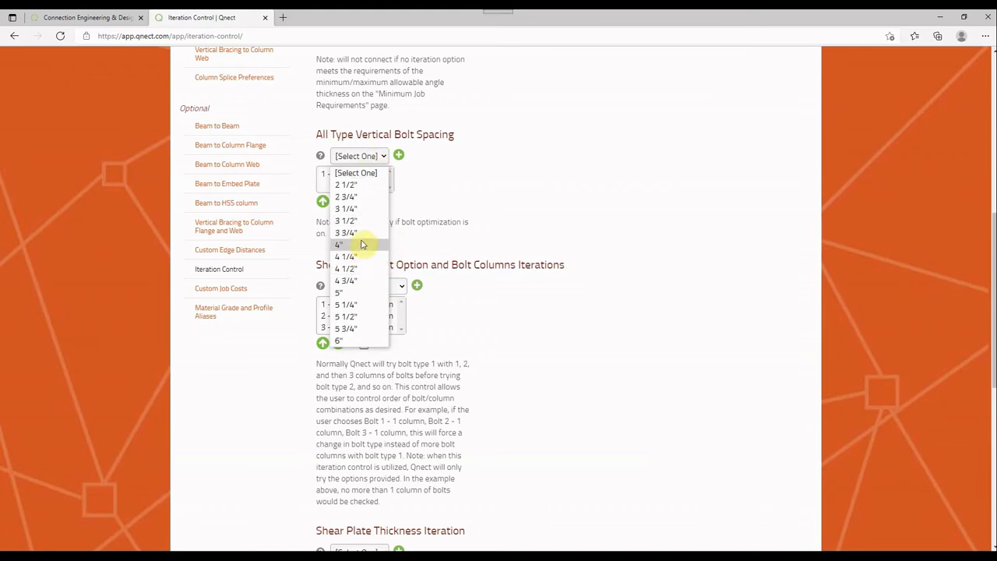
{"action": "left_click", "coordinate": [357, 221]}
{"action": "left_click", "coordinate": [397, 155]}
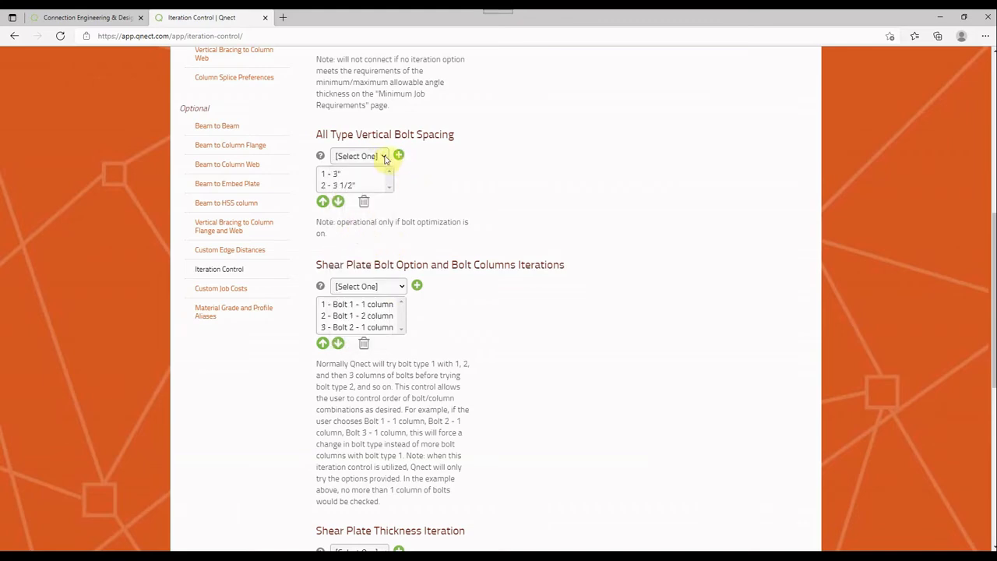
{"action": "left_click", "coordinate": [380, 156]}
{"action": "left_click", "coordinate": [355, 233]}
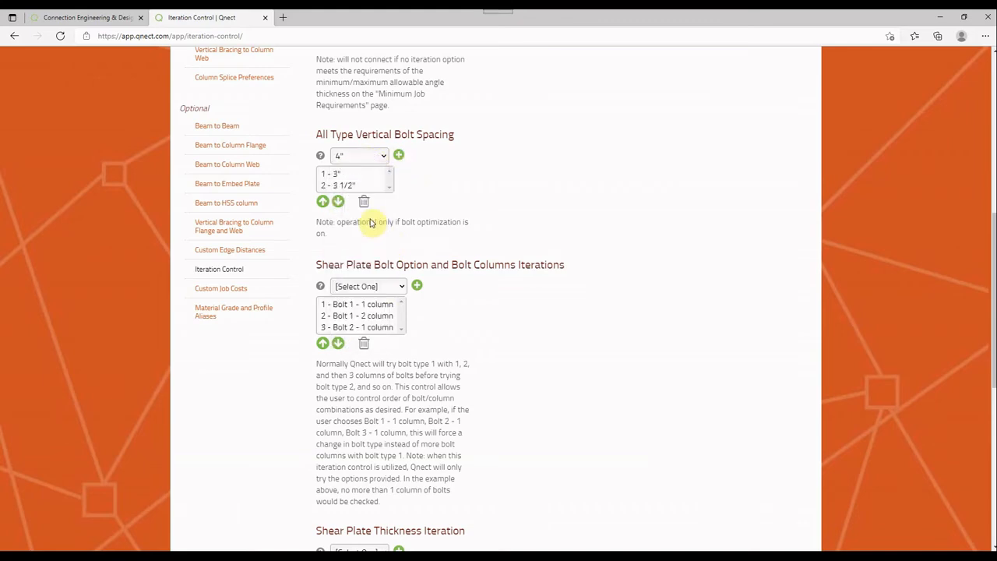
{"action": "left_click", "coordinate": [398, 158]}
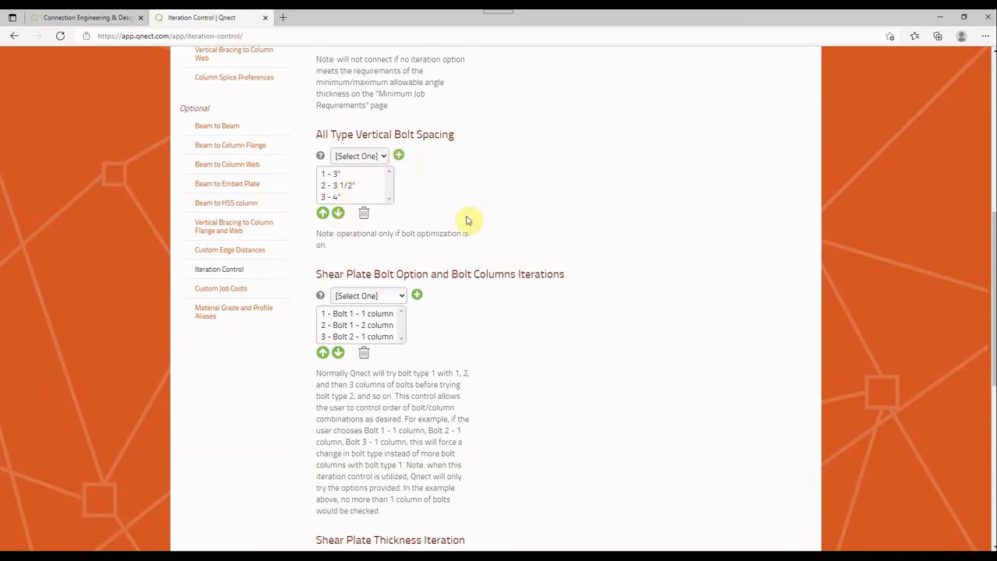
Delete all three spacings from the All Type Vertical Bolt Spacing list
{"action": "left_click", "coordinate": [363, 195]}
{"action": "left_click", "coordinate": [363, 212]}
{"action": "left_click", "coordinate": [354, 186]}
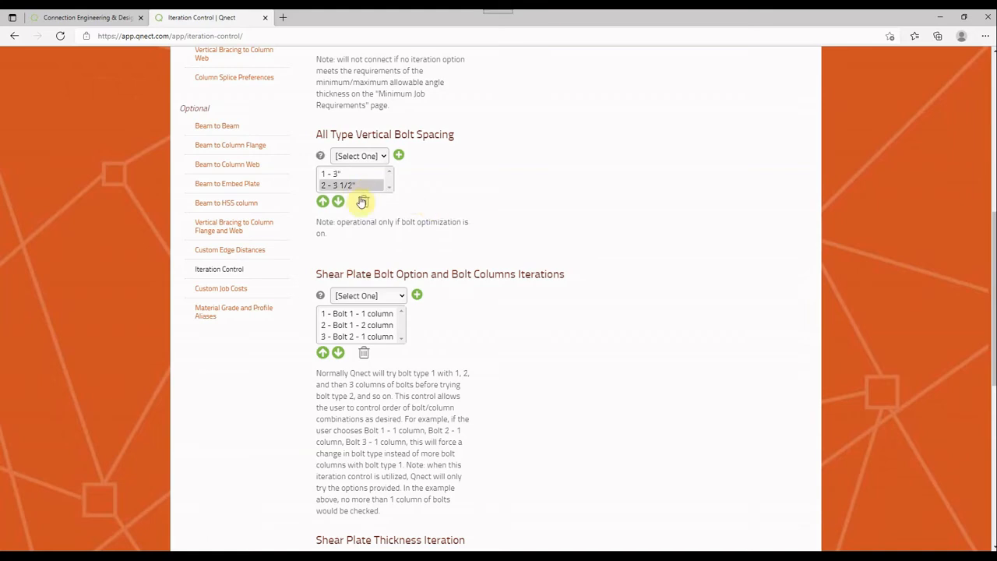
{"action": "left_click", "coordinate": [362, 200]}
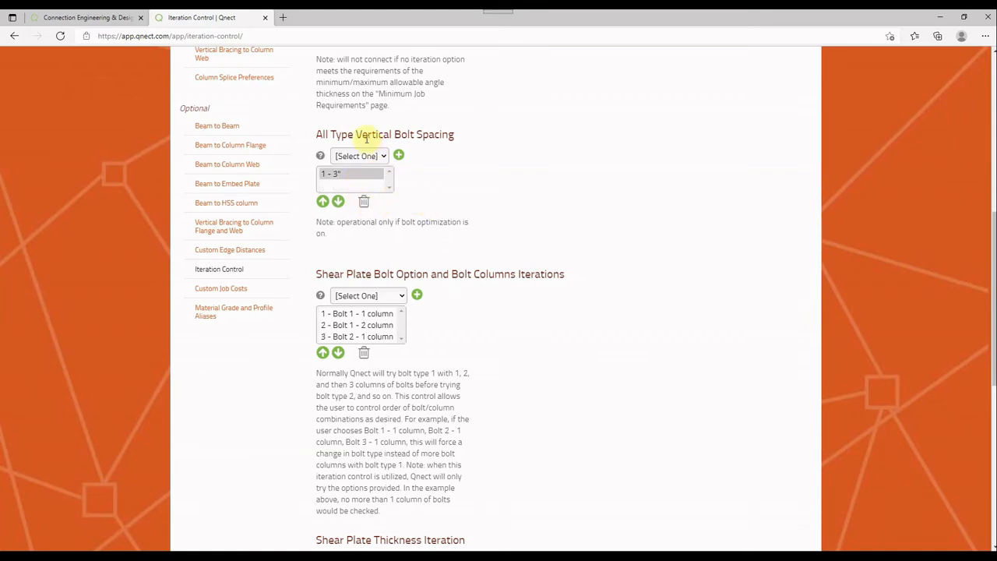
{"action": "left_click", "coordinate": [362, 201]}
Delete every existing bolt and column combination from the Shear Plate Bolt Option and Bolt Columns Iterations list
{"action": "scroll", "coordinate": [411, 252], "scroll_direction": "down", "scroll_amount": 3}
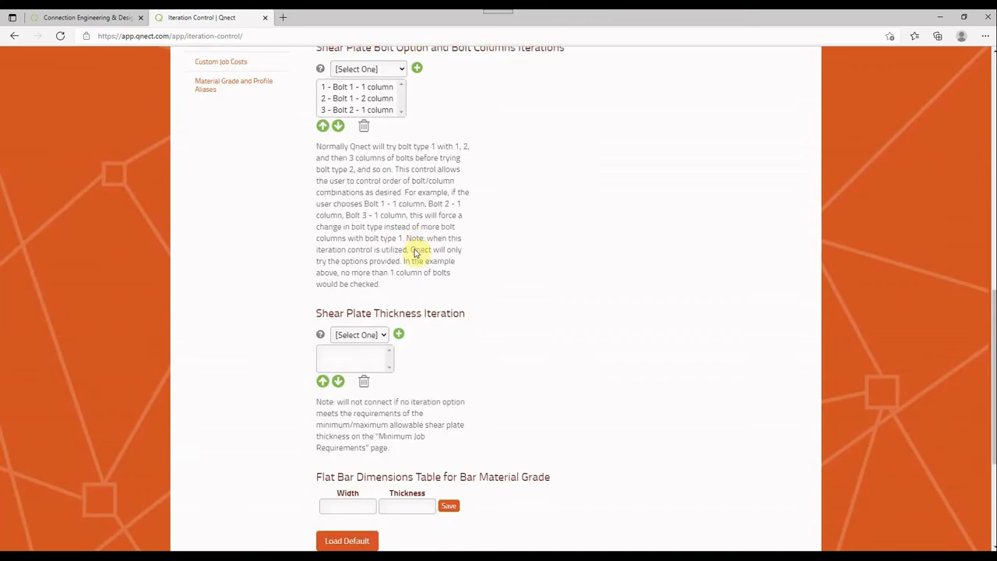
{"action": "scroll", "coordinate": [413, 253], "scroll_direction": "up", "scroll_amount": 1}
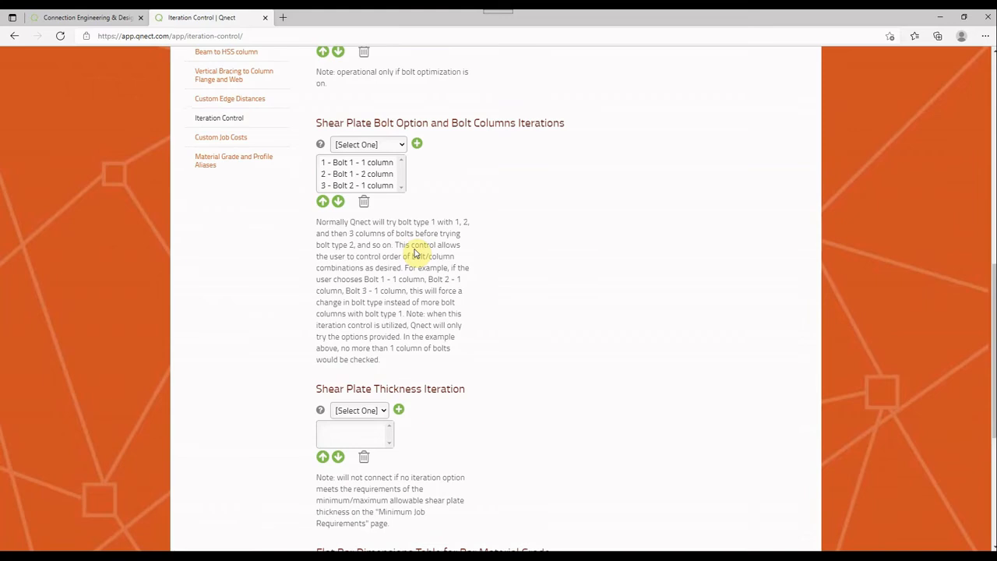
{"action": "left_click", "coordinate": [377, 173]}
{"action": "left_click", "coordinate": [371, 185]}
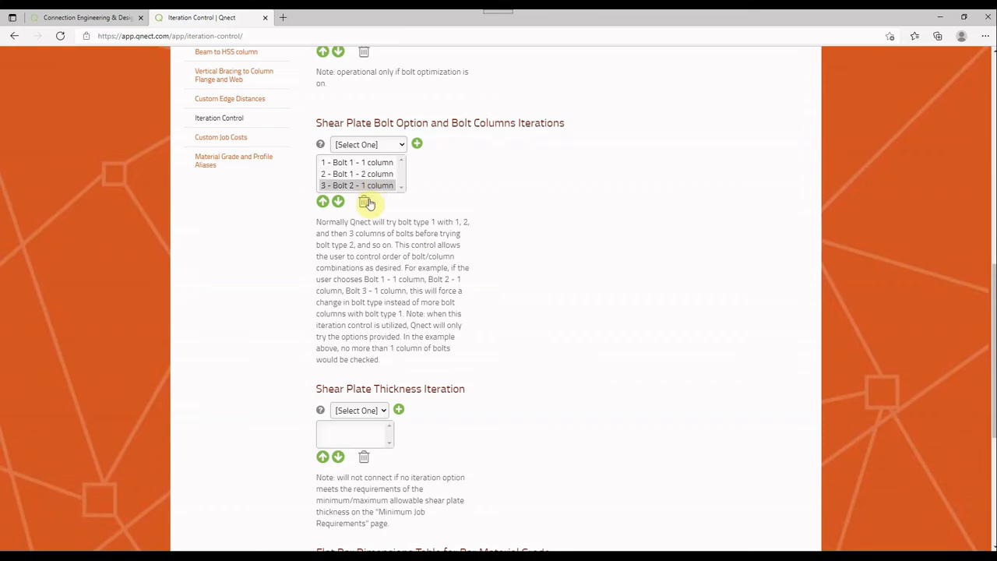
{"action": "left_click", "coordinate": [364, 201]}
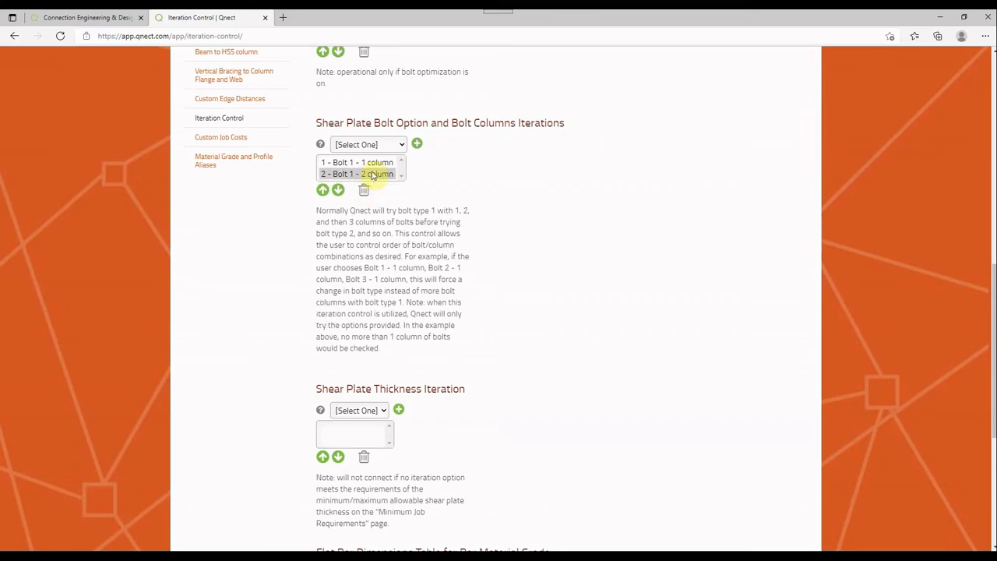
{"action": "left_click", "coordinate": [363, 190]}
{"action": "left_click", "coordinate": [364, 190]}
Add Bolt 1 - 1 column, Bolt 1 - 2 column and Bolt 2 - 1 column to the Shear Plate Bolt Option and Bolt Columns Iterations list
{"action": "scroll", "coordinate": [370, 193], "scroll_direction": "up", "scroll_amount": 2}
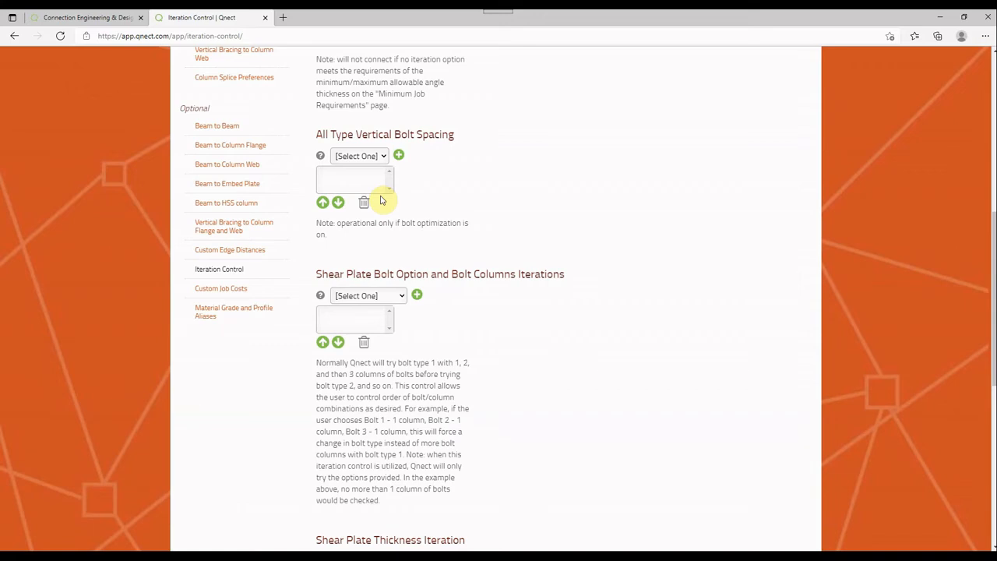
{"action": "left_click", "coordinate": [384, 295]}
{"action": "left_click", "coordinate": [375, 324]}
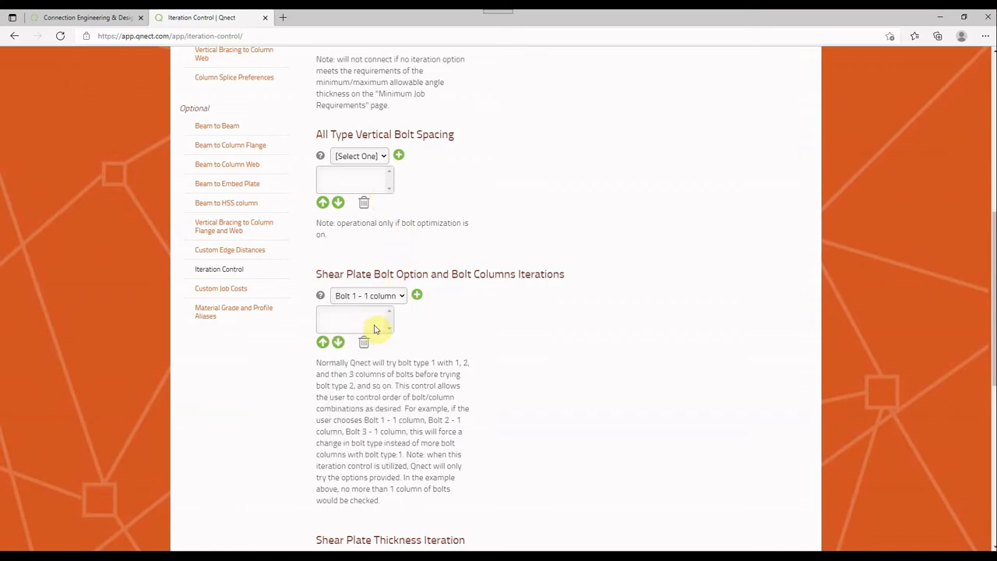
{"action": "left_click", "coordinate": [416, 295]}
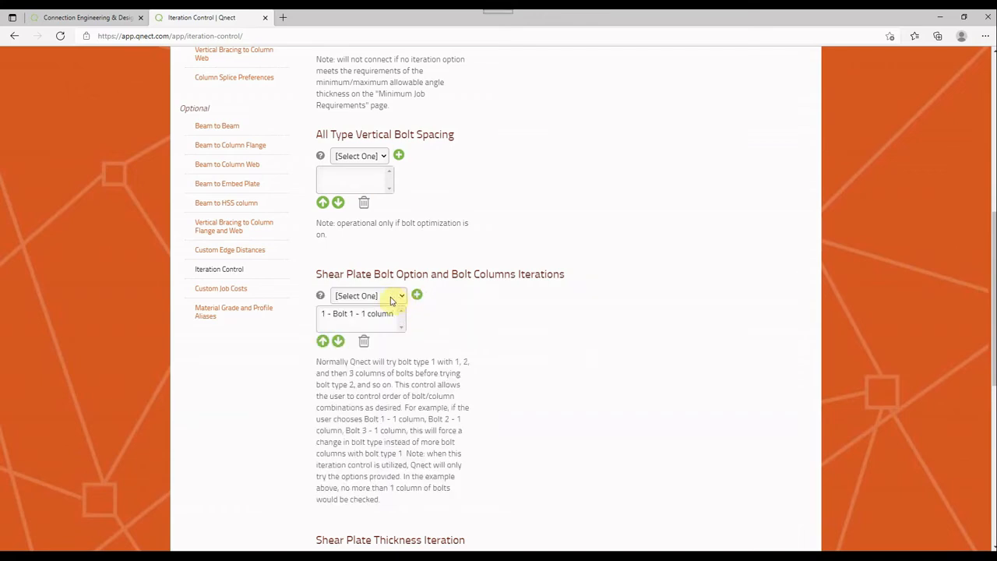
{"action": "left_click", "coordinate": [392, 301]}
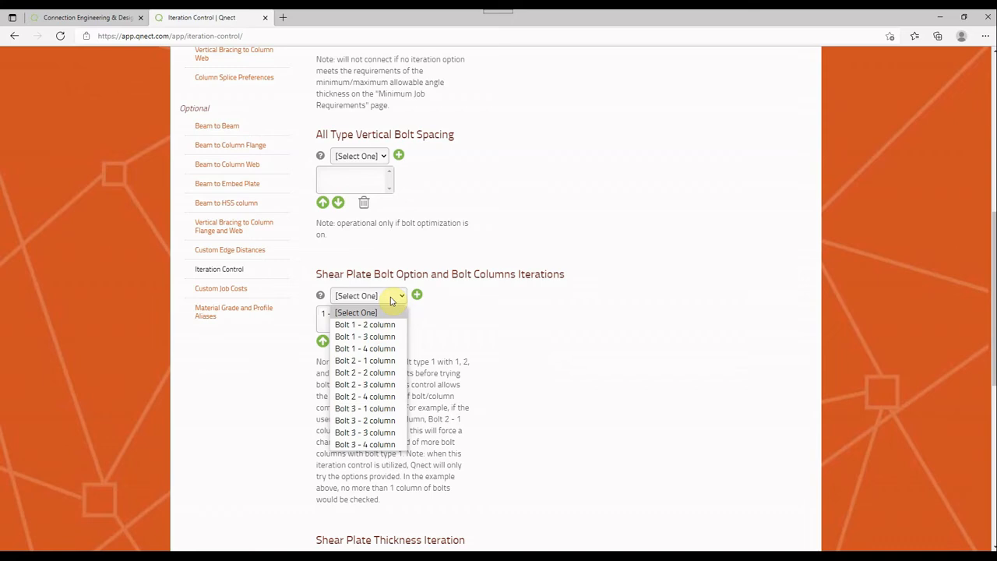
{"action": "left_click", "coordinate": [393, 324]}
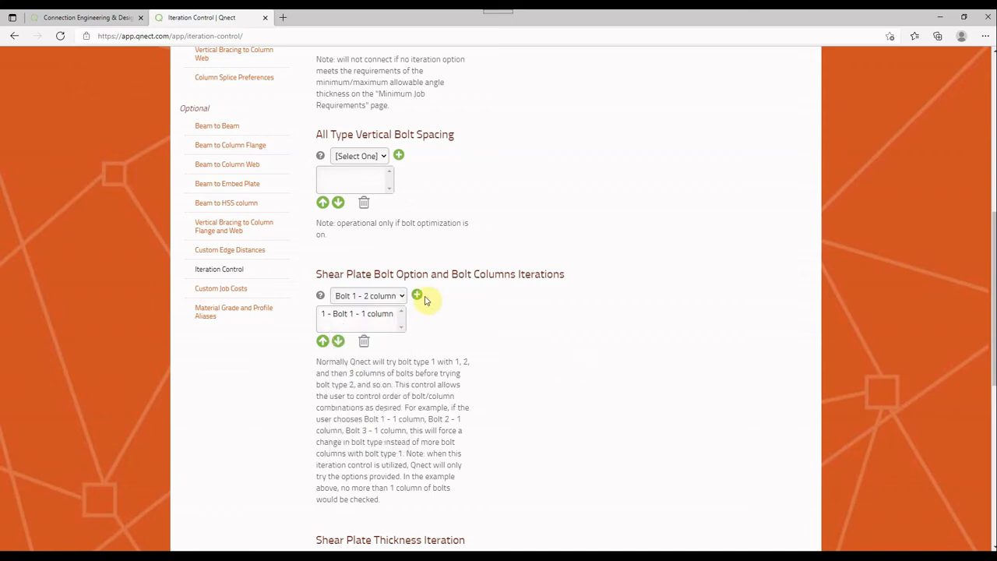
{"action": "left_click", "coordinate": [416, 296]}
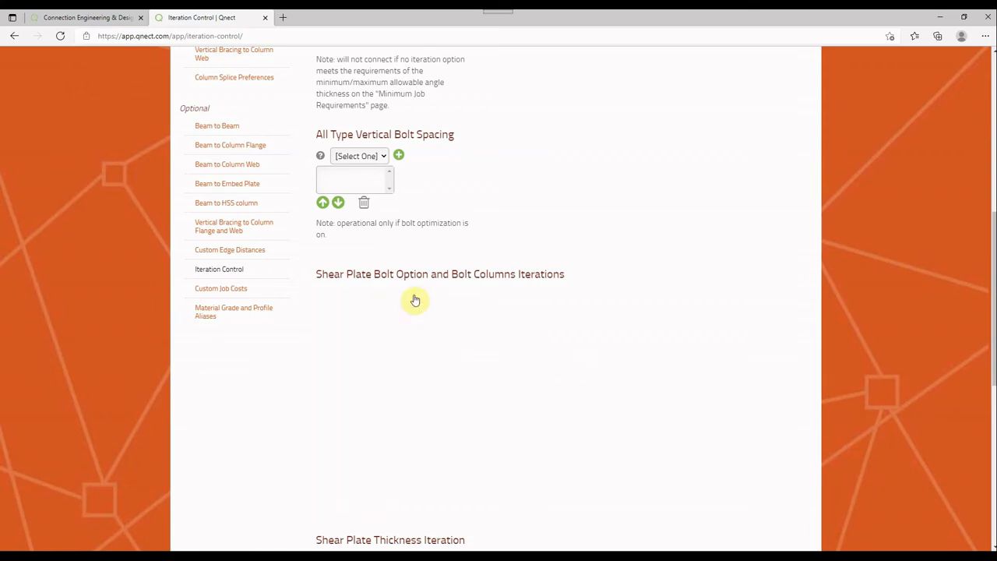
{"action": "left_click", "coordinate": [369, 302]}
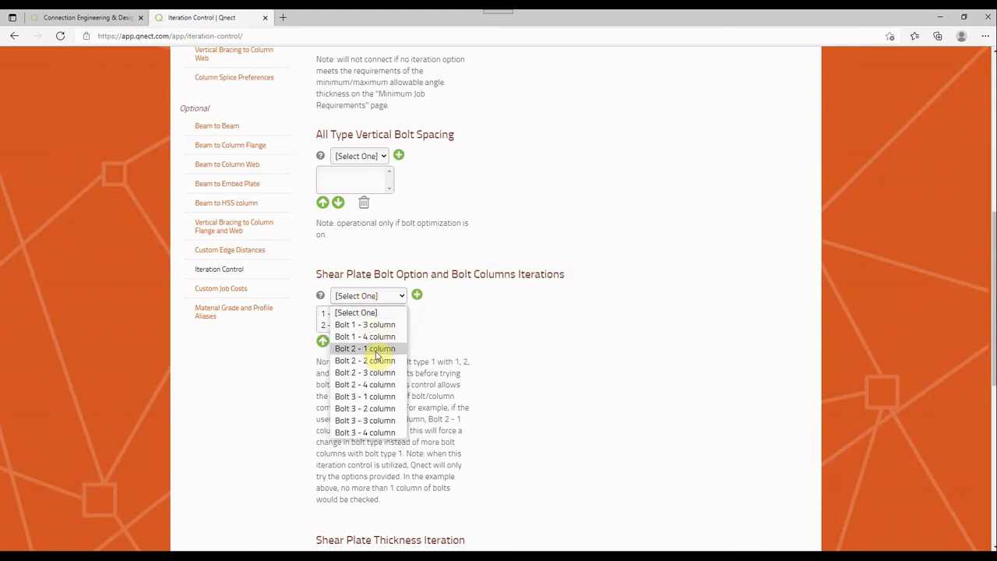
{"action": "left_click", "coordinate": [376, 349]}
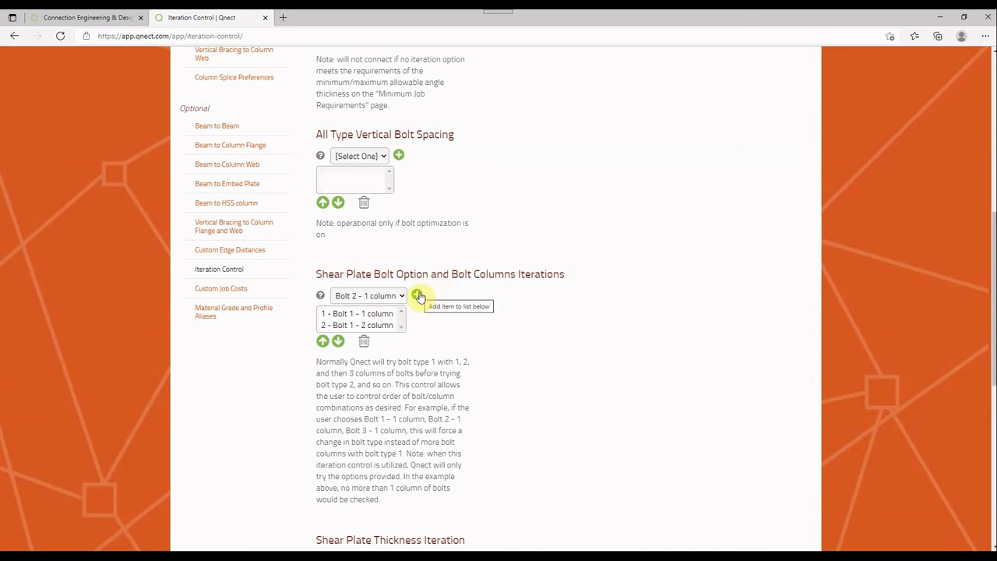
{"action": "left_click", "coordinate": [388, 299]}
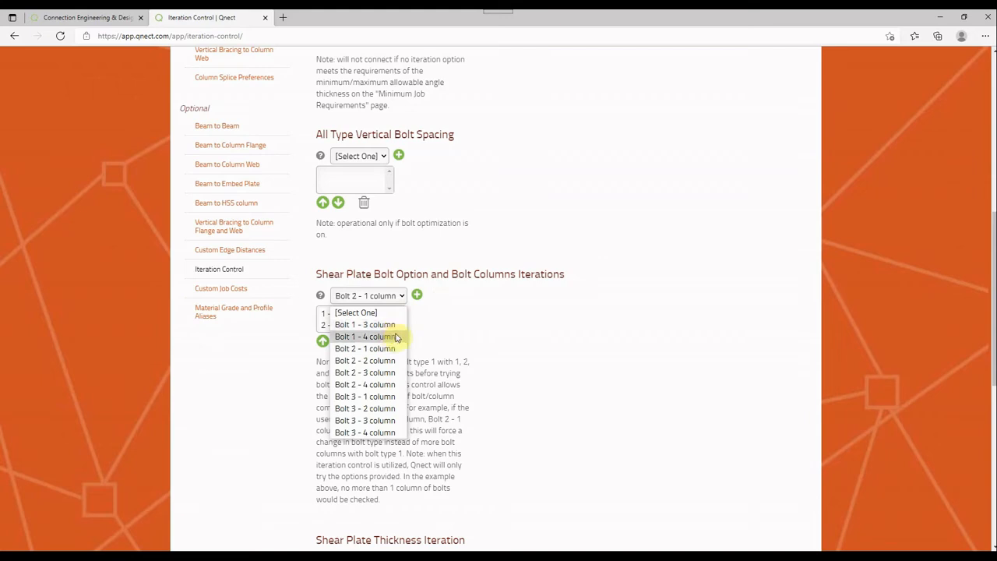
{"action": "left_click", "coordinate": [470, 285]}
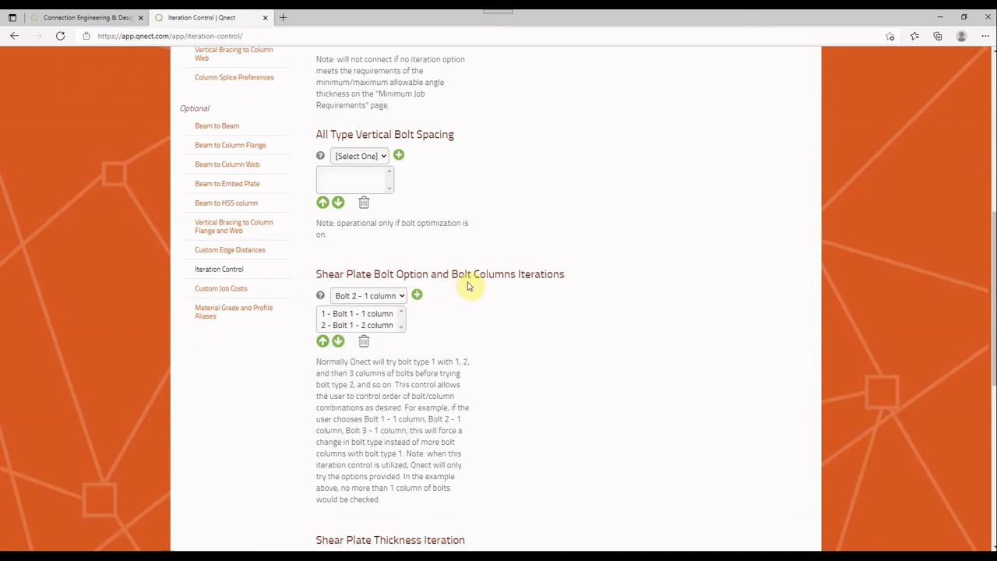
{"action": "left_click", "coordinate": [418, 296]}
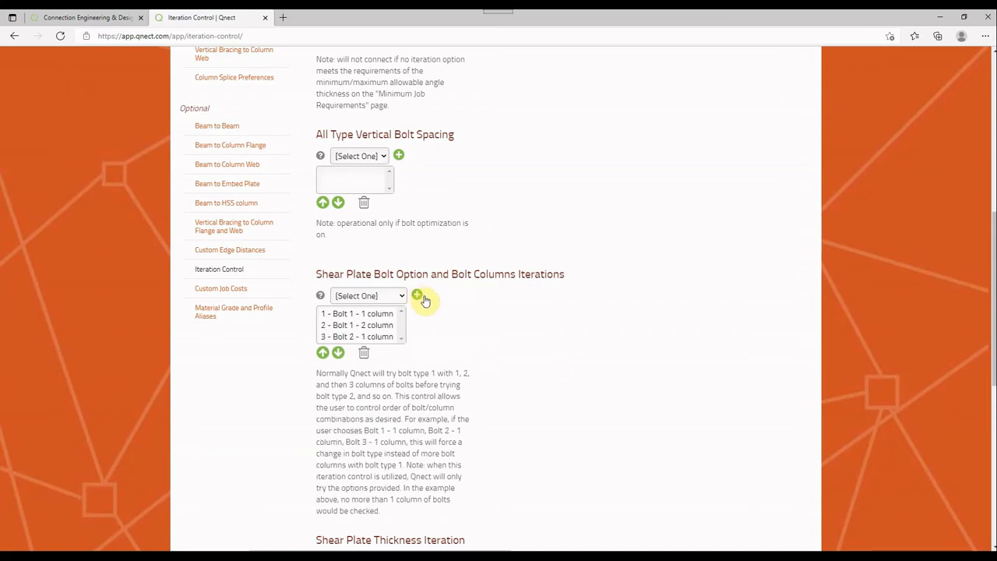
Delete the three bolt and column combinations from the Shear Plate Bolt Option and Bolt Columns Iterations list
{"action": "left_click", "coordinate": [365, 336]}
{"action": "left_click", "coordinate": [365, 352]}
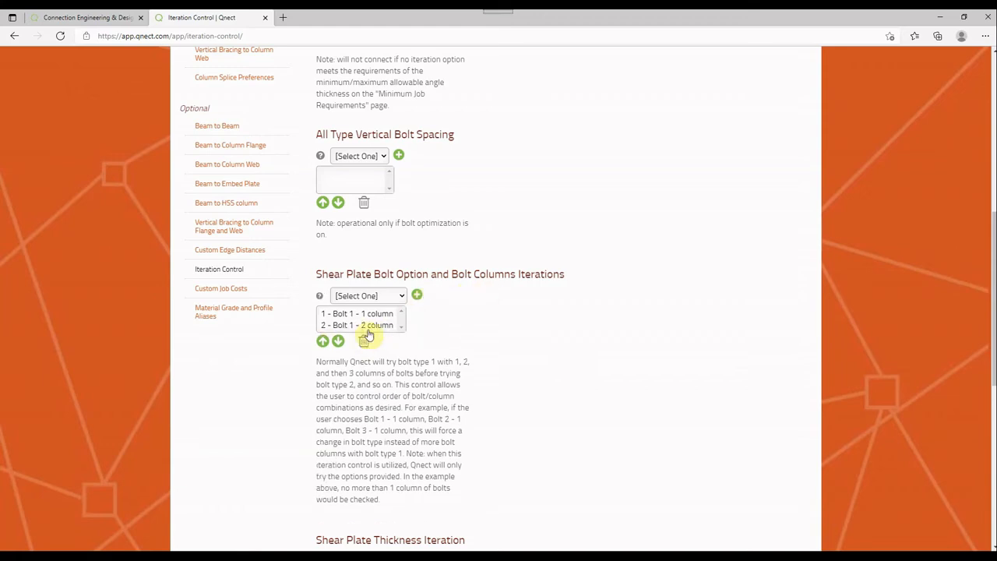
{"action": "left_click", "coordinate": [366, 325]}
{"action": "left_click", "coordinate": [365, 340]}
{"action": "left_click", "coordinate": [371, 322]}
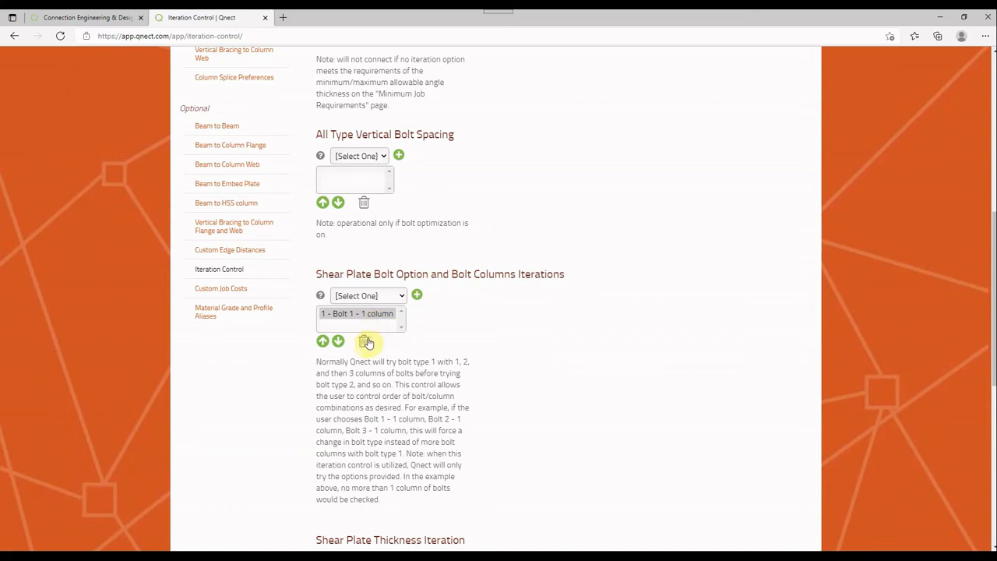
{"action": "left_click", "coordinate": [364, 341]}
Examine the Shear Plate Thickness Iteration options and the remaining iteration settings on the page
{"action": "scroll", "coordinate": [389, 312], "scroll_direction": "down", "scroll_amount": 2}
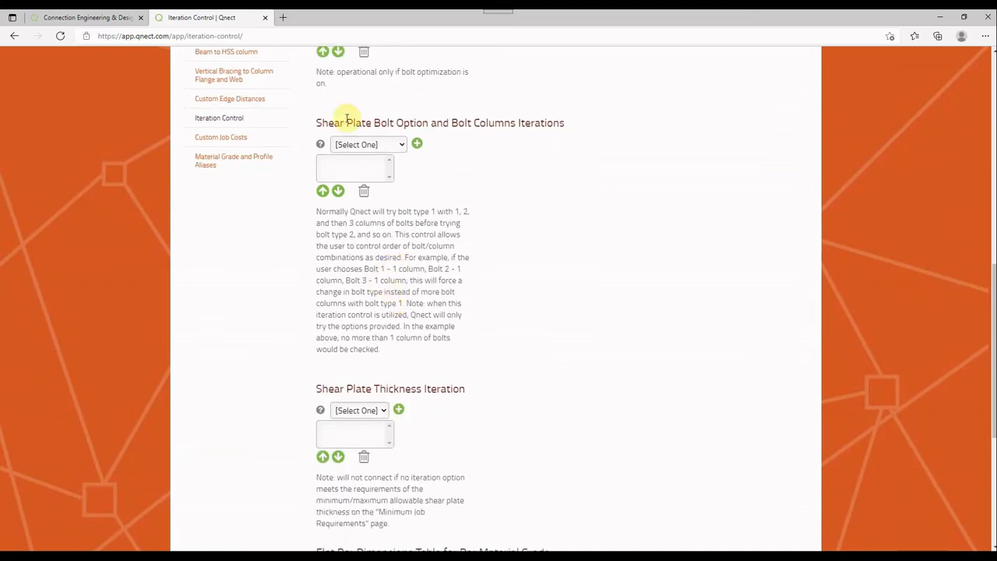
{"action": "scroll", "coordinate": [367, 274], "scroll_direction": "down", "scroll_amount": 3}
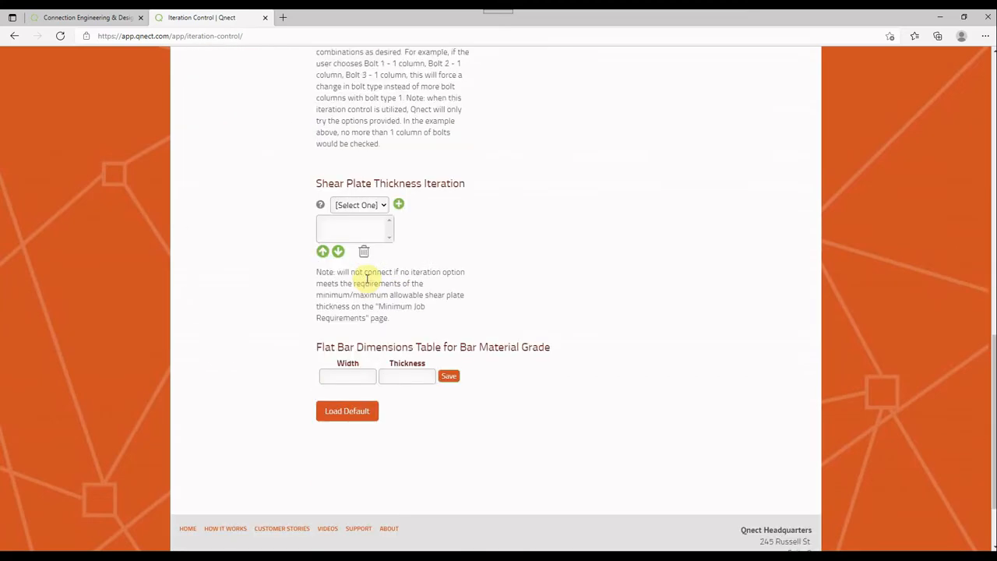
{"action": "scroll", "coordinate": [367, 278], "scroll_direction": "up", "scroll_amount": 1}
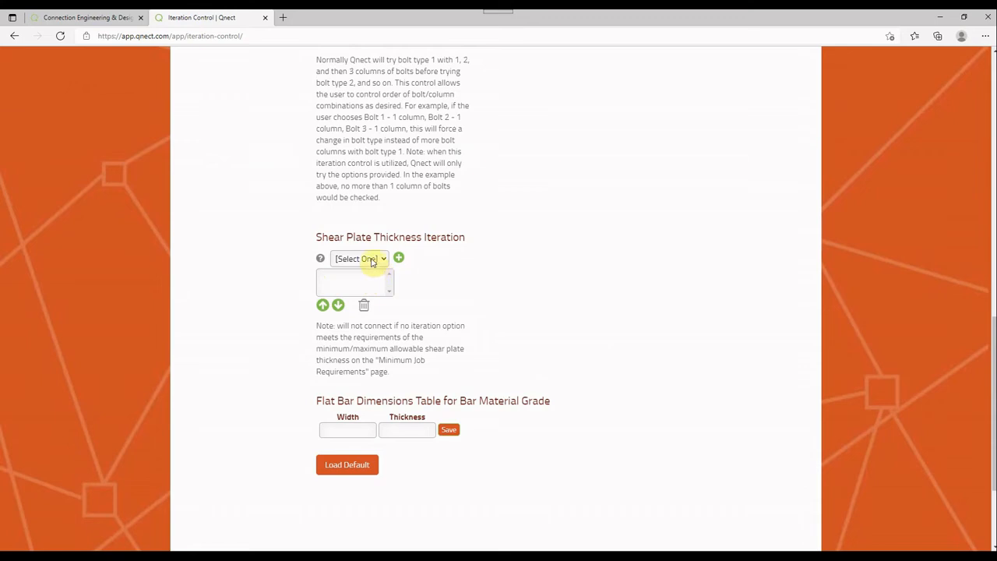
{"action": "left_click", "coordinate": [371, 261]}
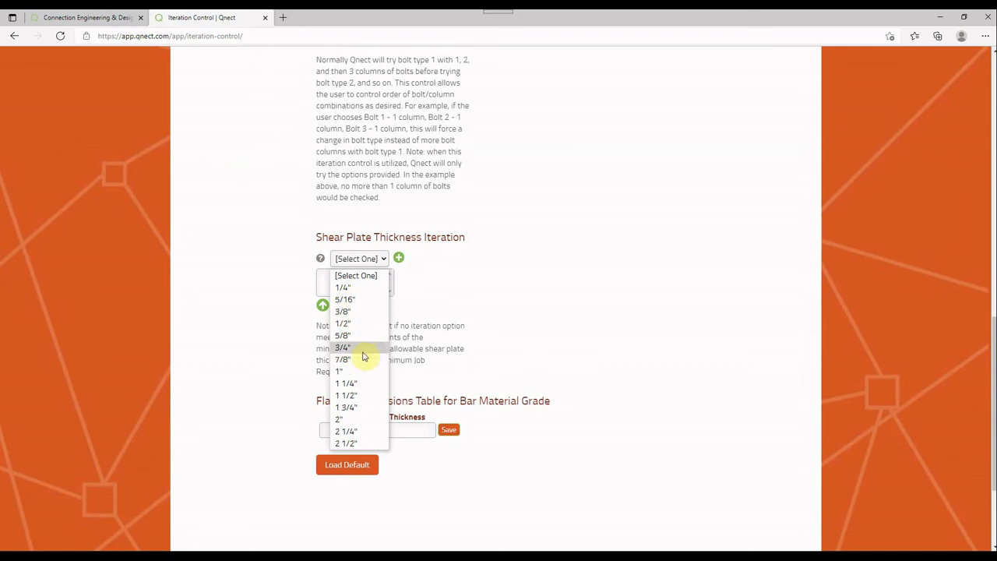
{"action": "left_click", "coordinate": [479, 279]}
{"action": "scroll", "coordinate": [482, 278], "scroll_direction": "down", "scroll_amount": 2}
{"action": "scroll", "coordinate": [482, 278], "scroll_direction": "up", "scroll_amount": 15}
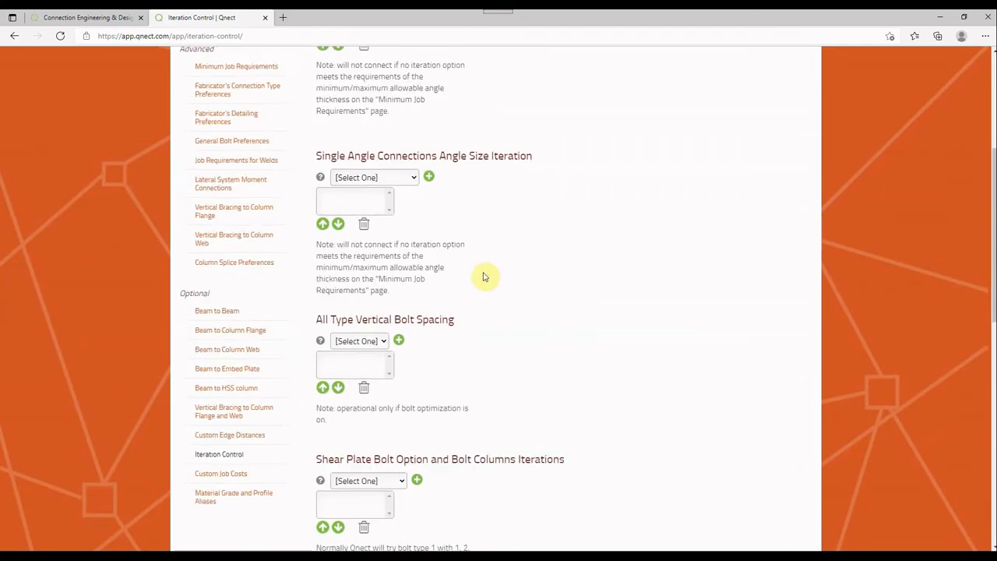
{"action": "scroll", "coordinate": [482, 276], "scroll_direction": "up", "scroll_amount": 1}
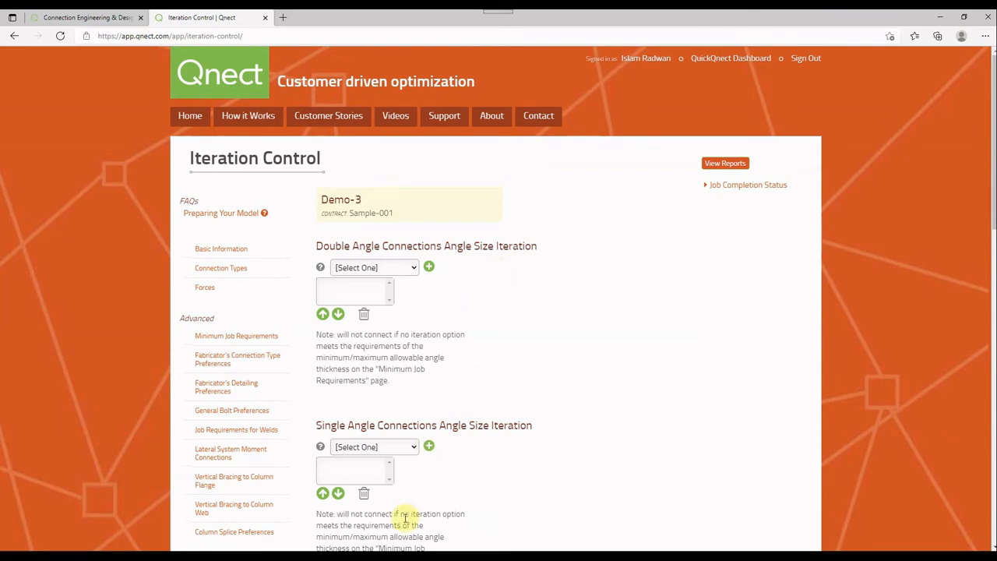
Switch to the Tekla Structures model, select the entire steel frame in the 3D view and clear the selection
{"action": "left_click", "coordinate": [398, 556]}
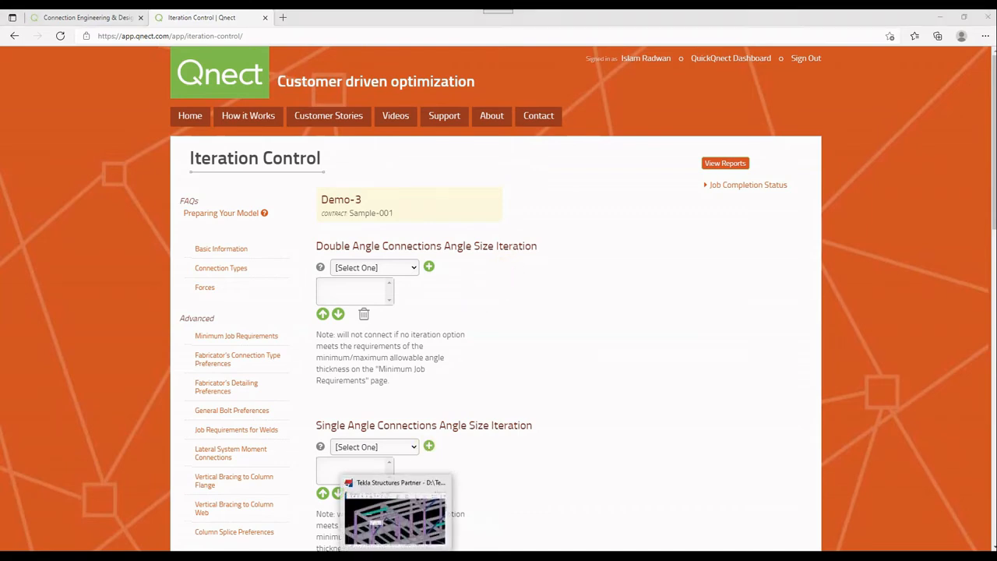
{"action": "left_click", "coordinate": [646, 451]}
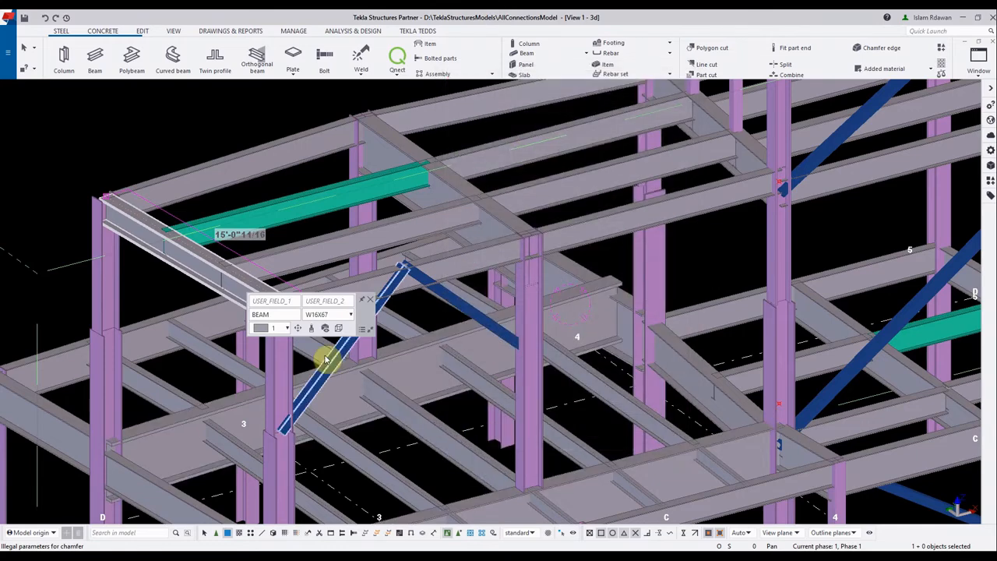
{"action": "scroll", "coordinate": [216, 196], "scroll_direction": "down", "scroll_amount": 5}
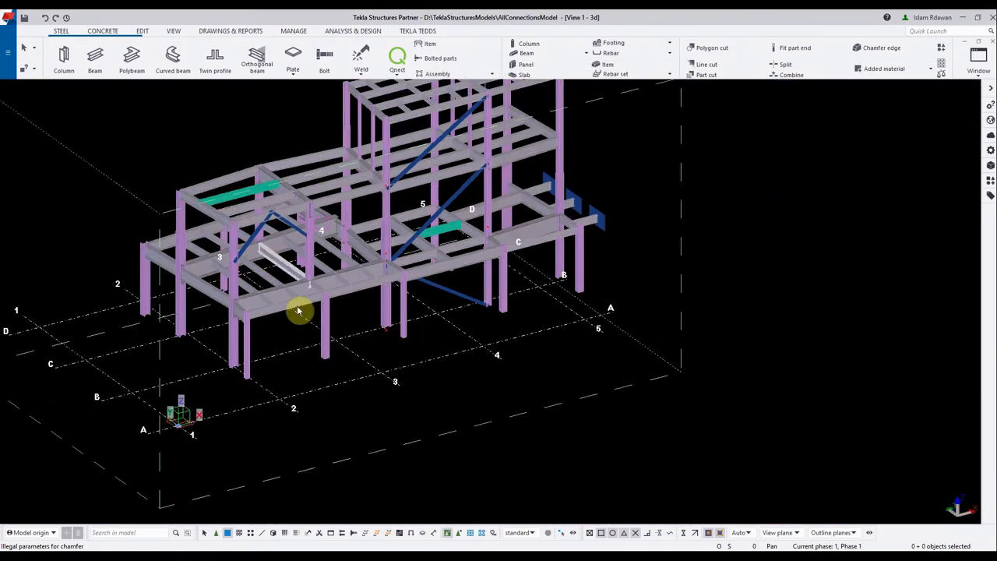
{"action": "left_click_drag", "start_coordinate": [297, 311], "coordinate": [309, 336]}
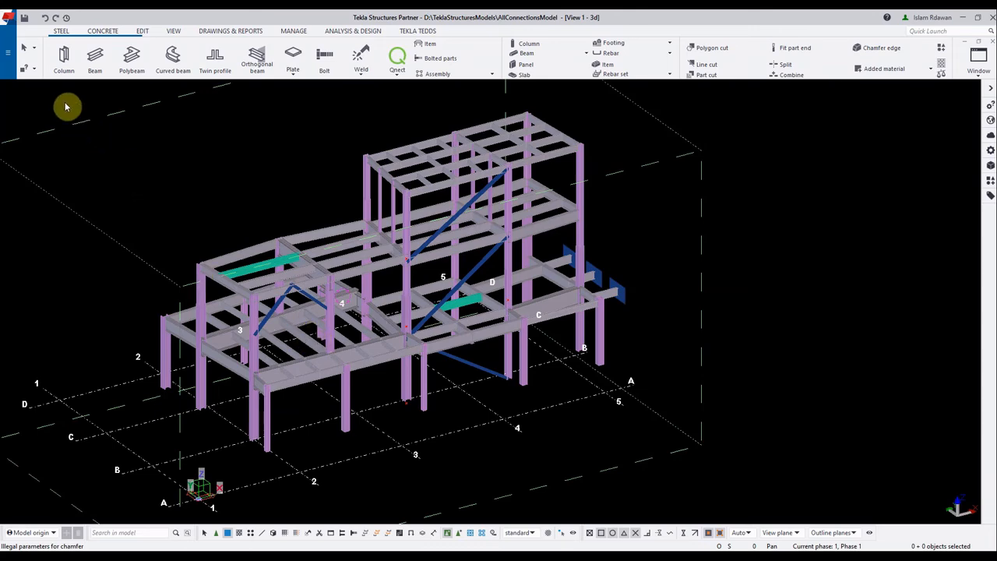
{"action": "scroll", "coordinate": [127, 151], "scroll_direction": "down", "scroll_amount": 3}
{"action": "left_click_drag", "start_coordinate": [115, 118], "coordinate": [475, 402]}
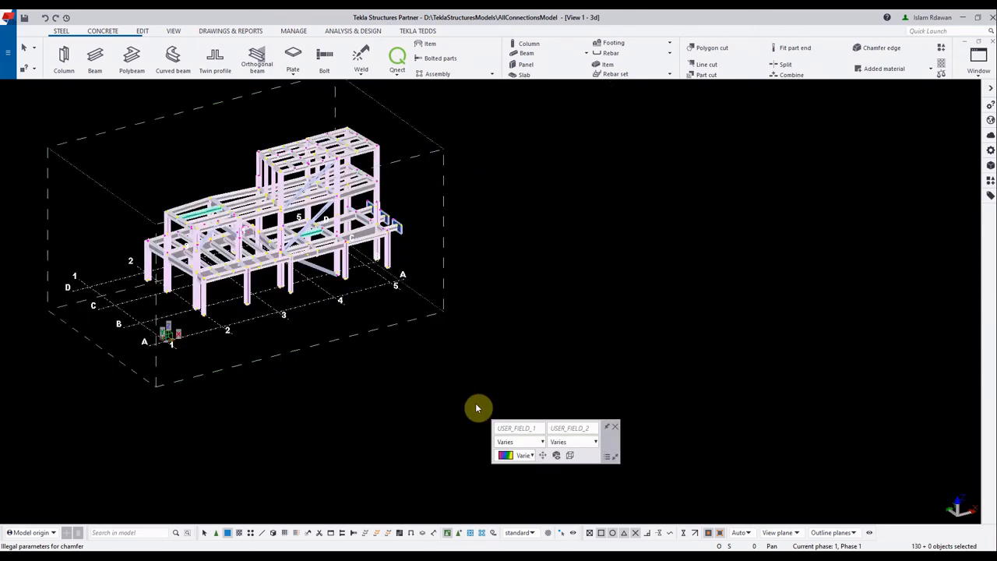
{"action": "left_click_drag", "start_coordinate": [287, 333], "coordinate": [329, 371]}
{"action": "left_click", "coordinate": [456, 263]}
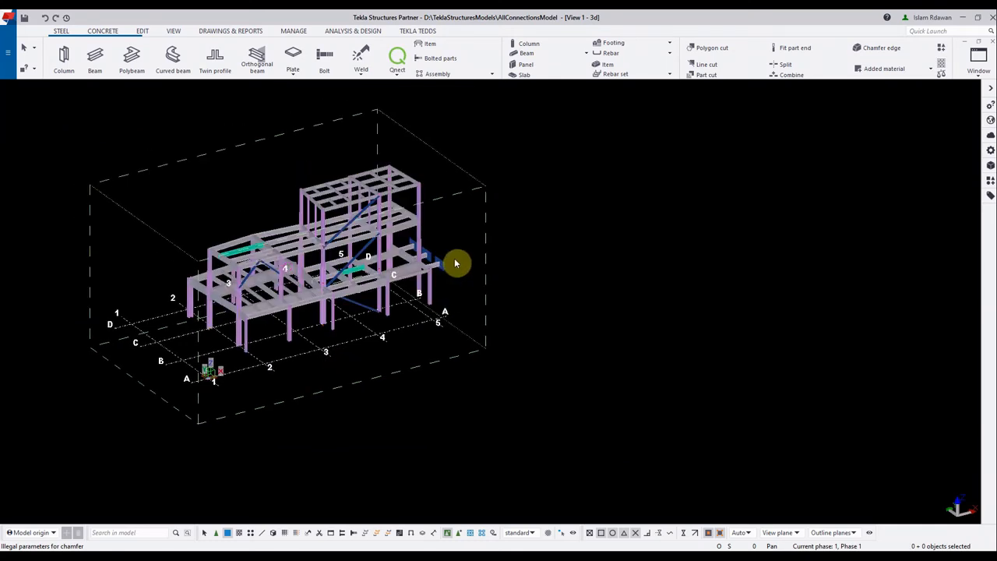
Open the list of named views, display the PLAN LEVEL1 view and close that view
{"action": "left_click_drag", "start_coordinate": [429, 276], "coordinate": [350, 274]}
{"action": "key", "text": "ctrl+i"}
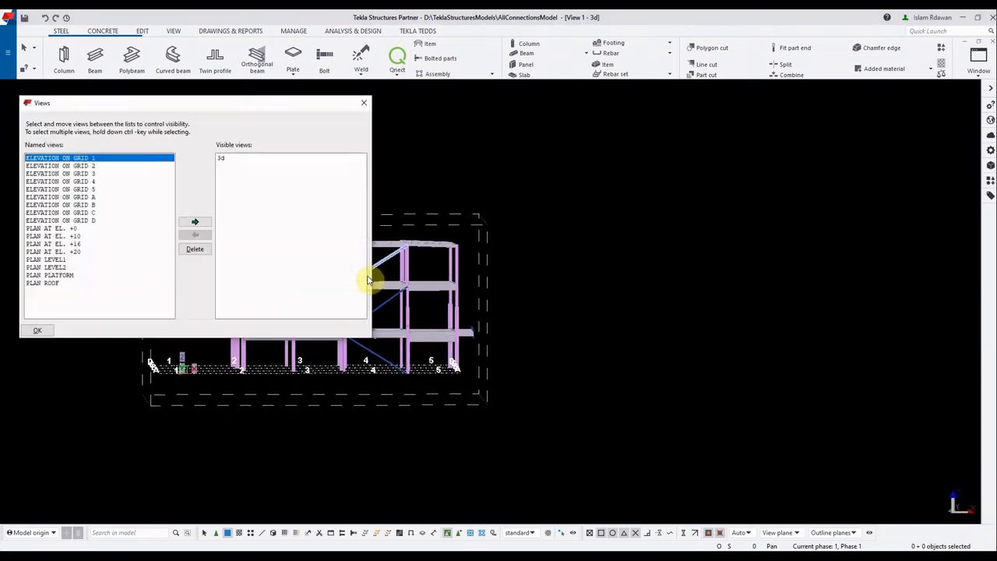
{"action": "left_click", "coordinate": [84, 261]}
{"action": "left_click", "coordinate": [195, 221]}
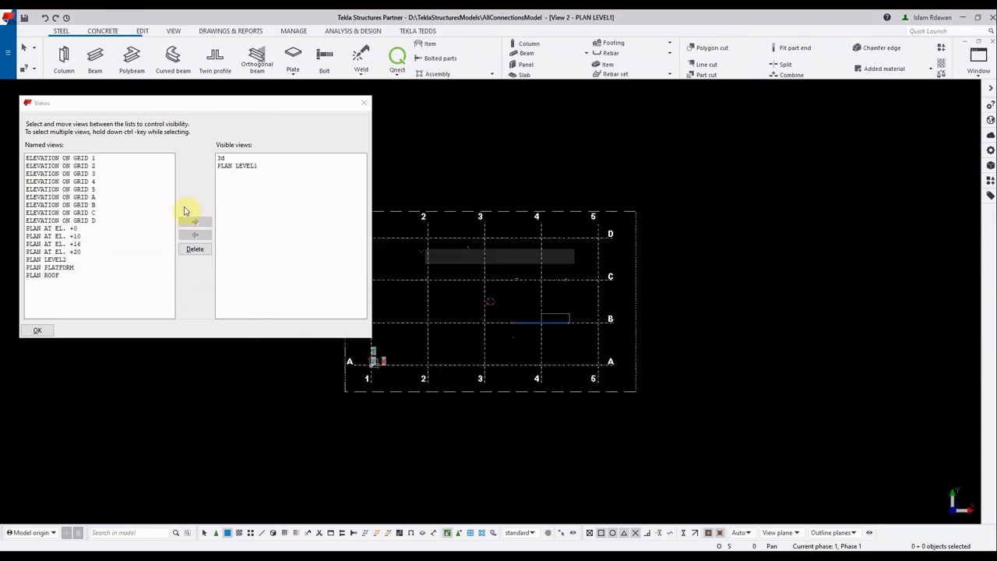
{"action": "left_click", "coordinate": [992, 42]}
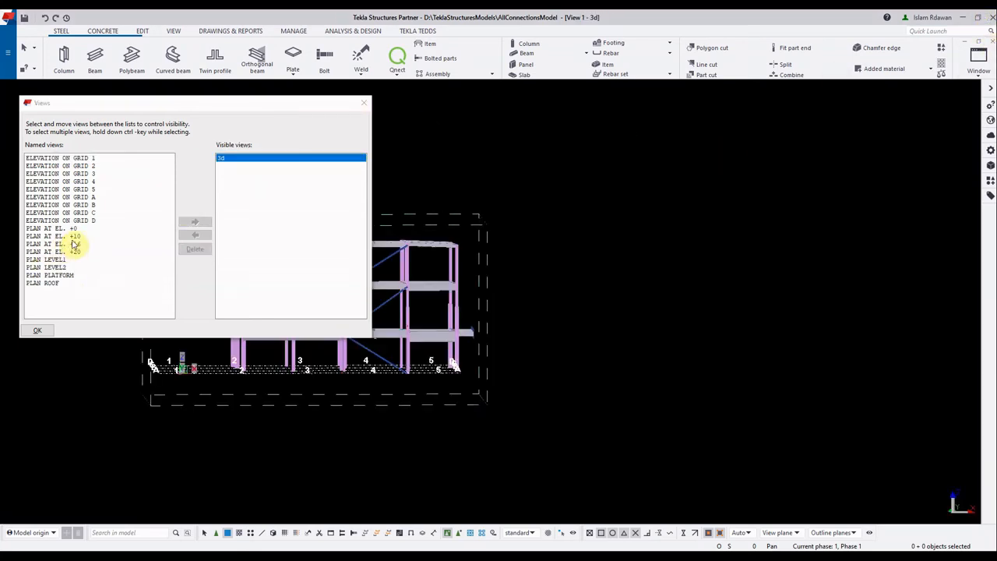
Display the PLAN AT EL. +10 view and select all members on that level
{"action": "double_click", "coordinate": [73, 239]}
{"action": "left_click_drag", "start_coordinate": [494, 260], "coordinate": [913, 487]}
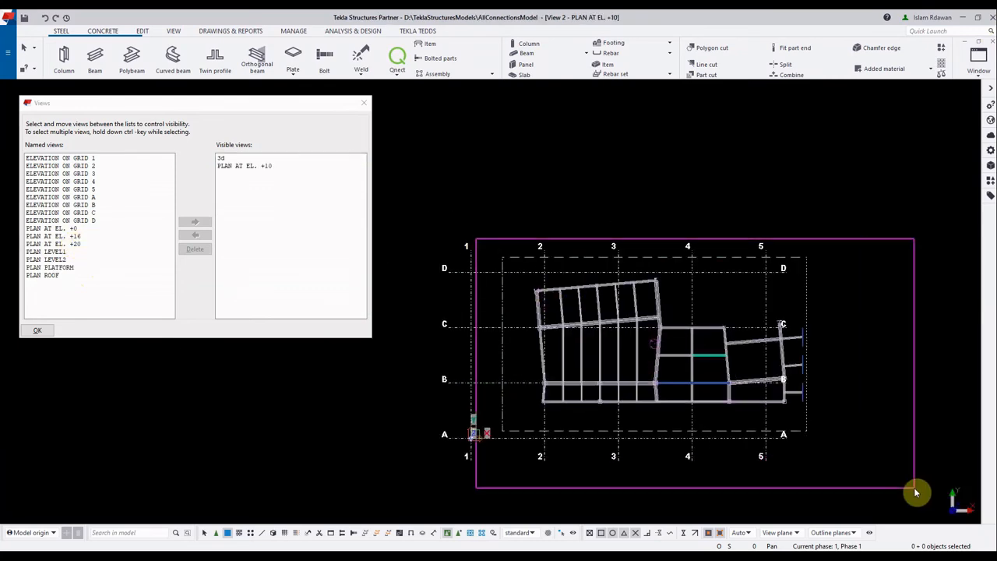
{"action": "left_click_drag", "start_coordinate": [740, 453], "coordinate": [722, 476]}
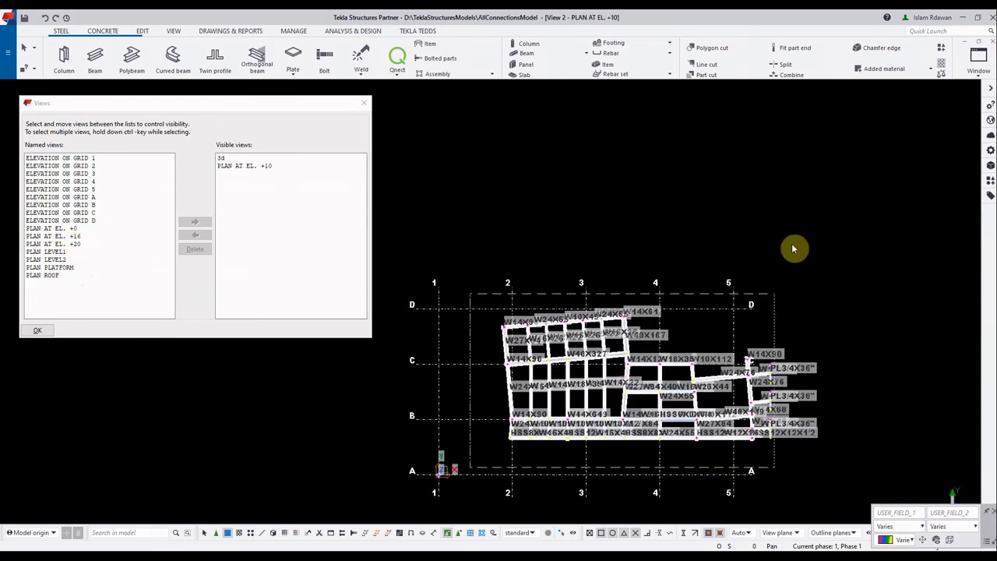
{"action": "left_click_drag", "start_coordinate": [835, 224], "coordinate": [472, 475]}
Inspect the level's selected members in the 3D and plan views, and close the PLAN AT EL. +10 view
{"action": "key", "text": "ctrl+Tab"}
{"action": "left_click_drag", "start_coordinate": [459, 401], "coordinate": [704, 401]}
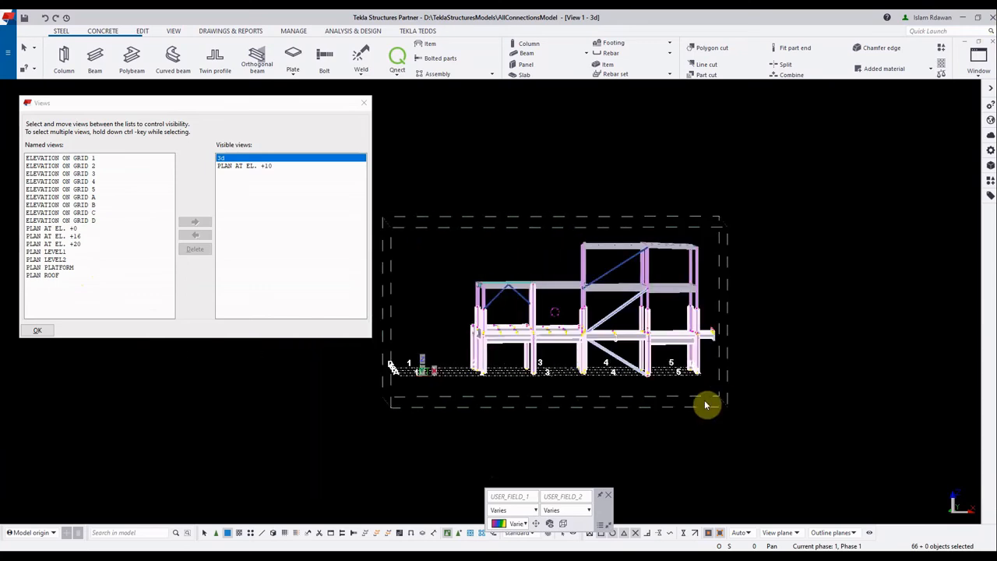
{"action": "key", "text": "ctrl+Tab"}
{"action": "scroll", "coordinate": [630, 405], "scroll_direction": "up", "scroll_amount": 3}
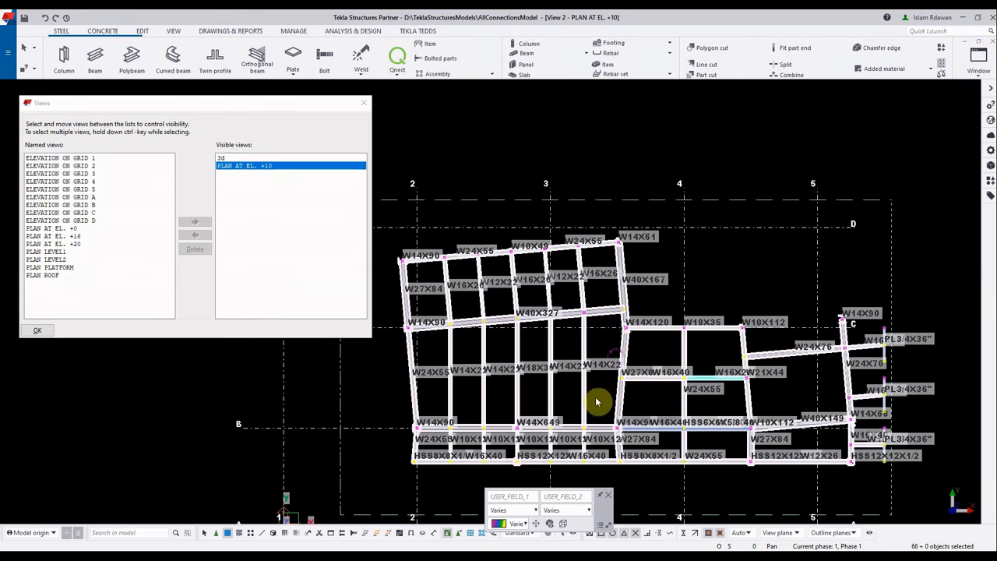
{"action": "left_click", "coordinate": [991, 41]}
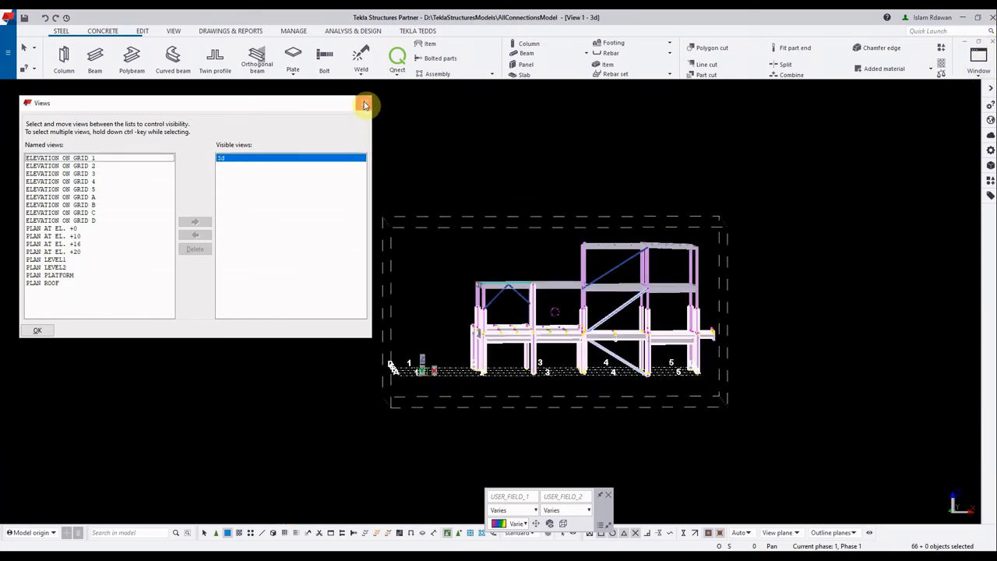
Close the Views dialog and select the whole steel structure in the 3D view
{"action": "left_click", "coordinate": [363, 102]}
{"action": "left_click_drag", "start_coordinate": [356, 159], "coordinate": [822, 443]}
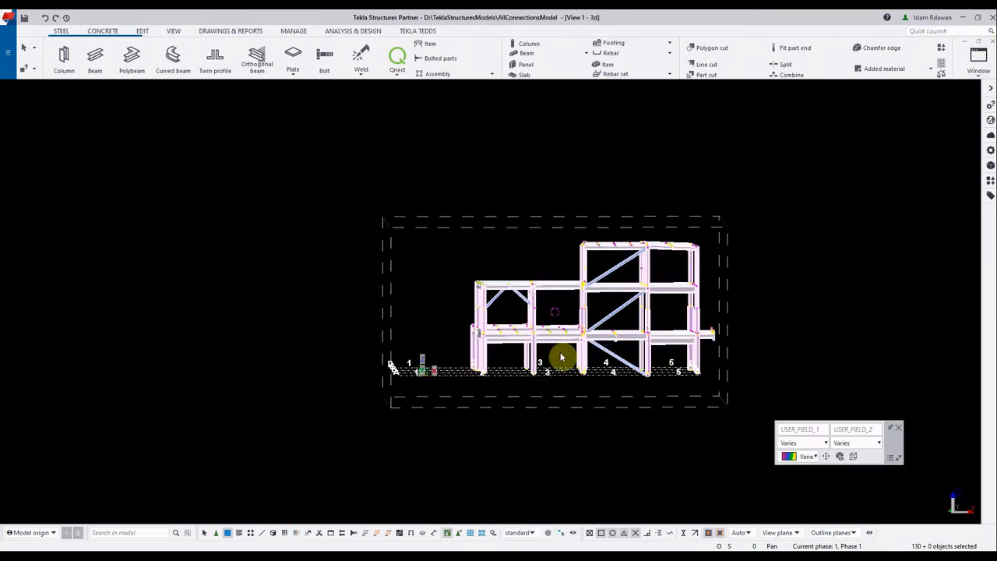
{"action": "left_click_drag", "start_coordinate": [563, 356], "coordinate": [462, 421]}
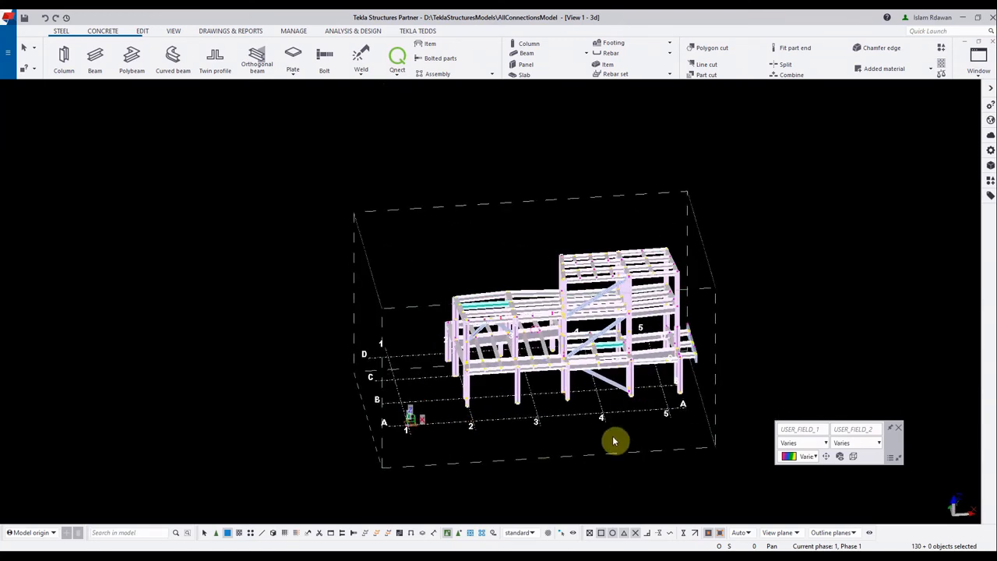
Start the Qnect export of the selected steel members and sign in with the account's e-mail as user name
{"action": "left_click_drag", "start_coordinate": [614, 441], "coordinate": [549, 440]}
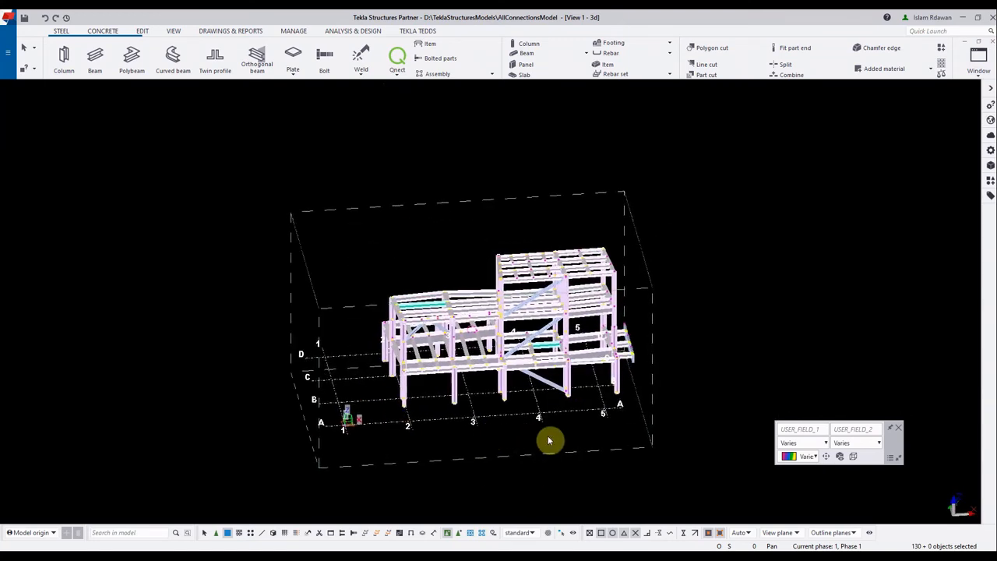
{"action": "left_click", "coordinate": [398, 78]}
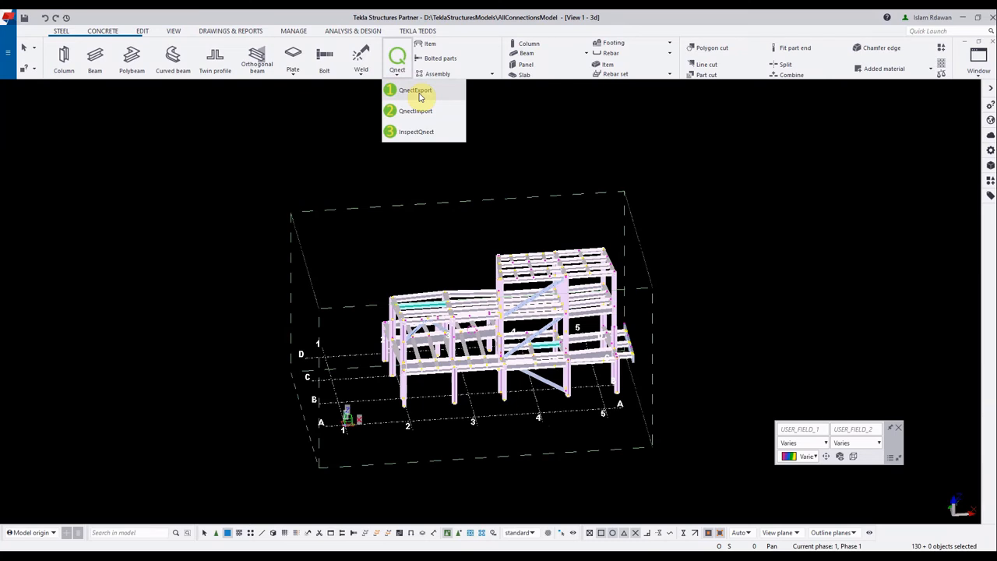
{"action": "left_click", "coordinate": [417, 92]}
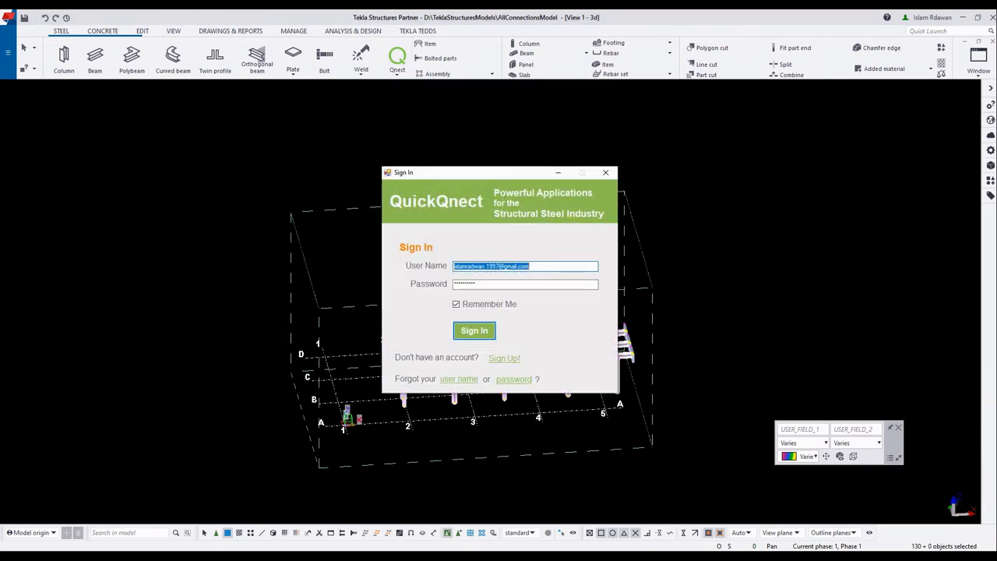
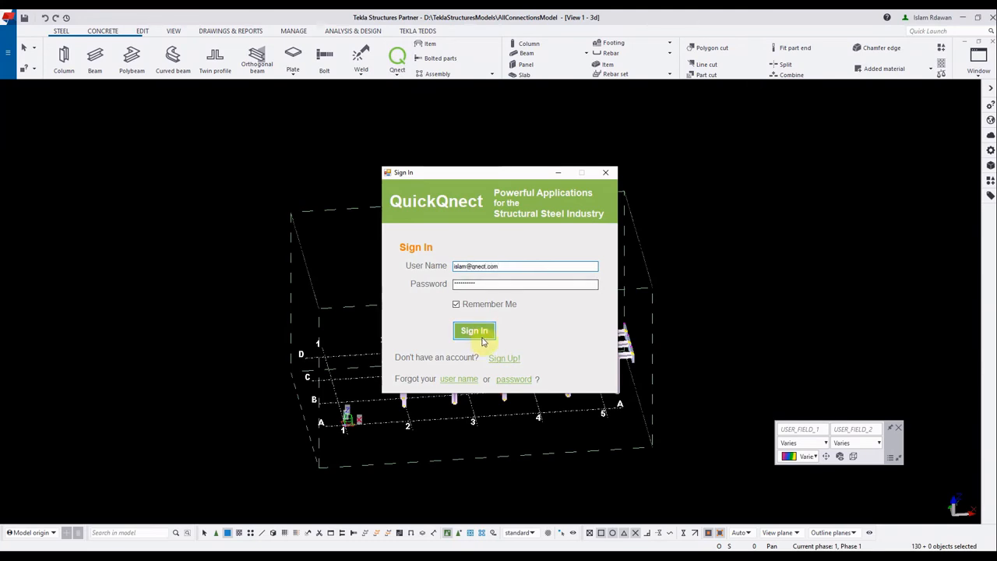
{"action": "left_click", "coordinate": [477, 333]}
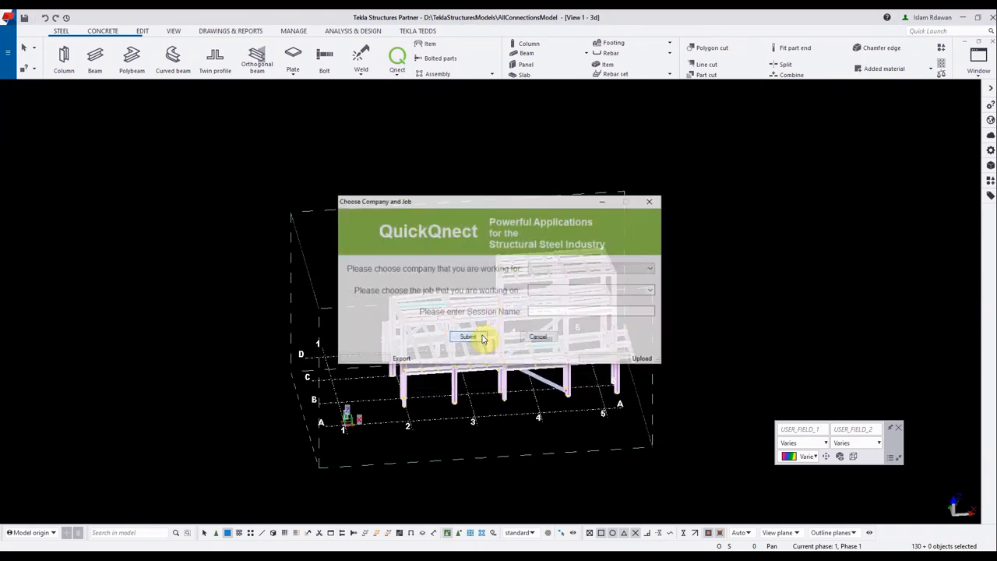
Choose Demo as the company and Demo as the job for the export
{"action": "left_click", "coordinate": [560, 269]}
{"action": "left_click", "coordinate": [549, 288]}
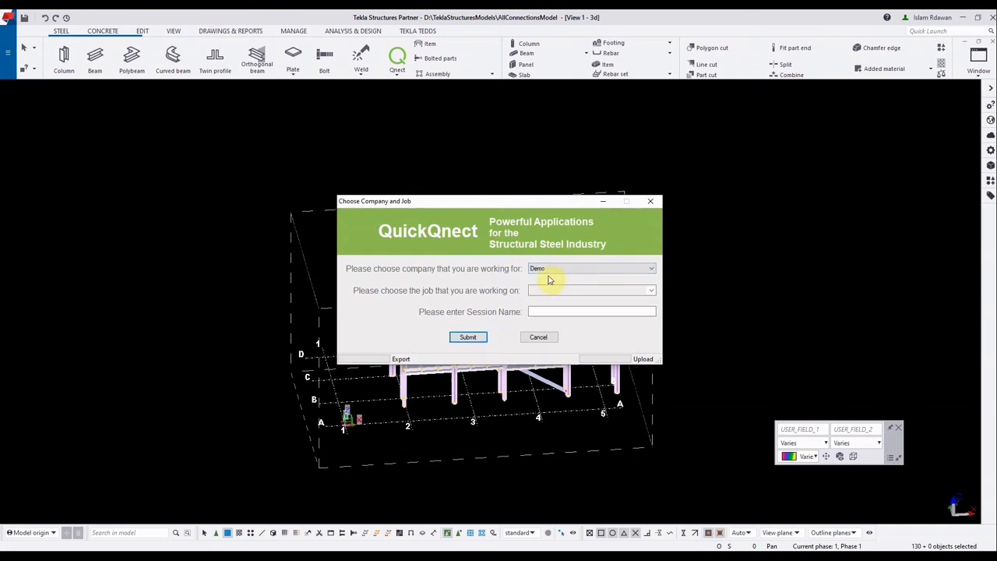
{"action": "left_click", "coordinate": [573, 290]}
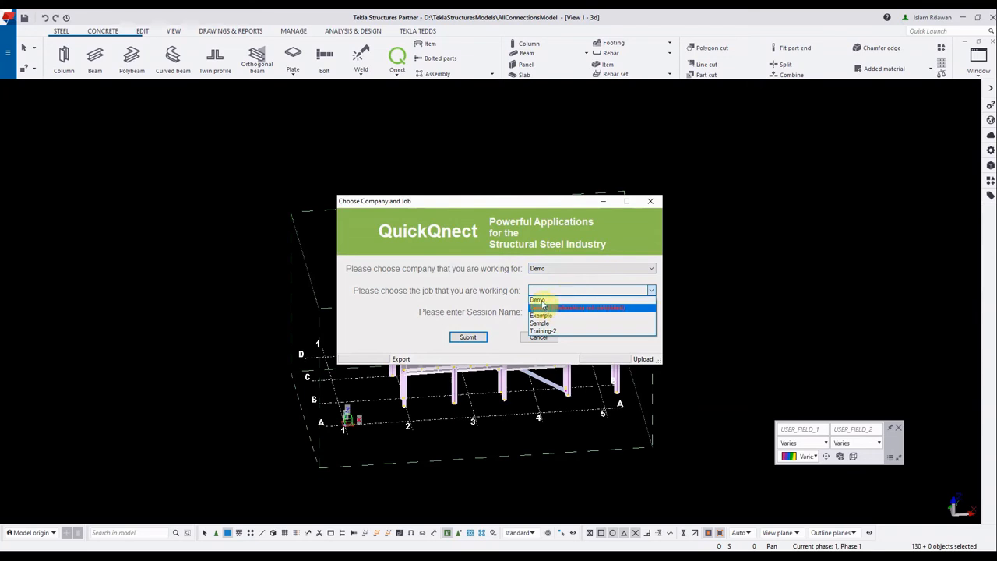
{"action": "left_click", "coordinate": [540, 301]}
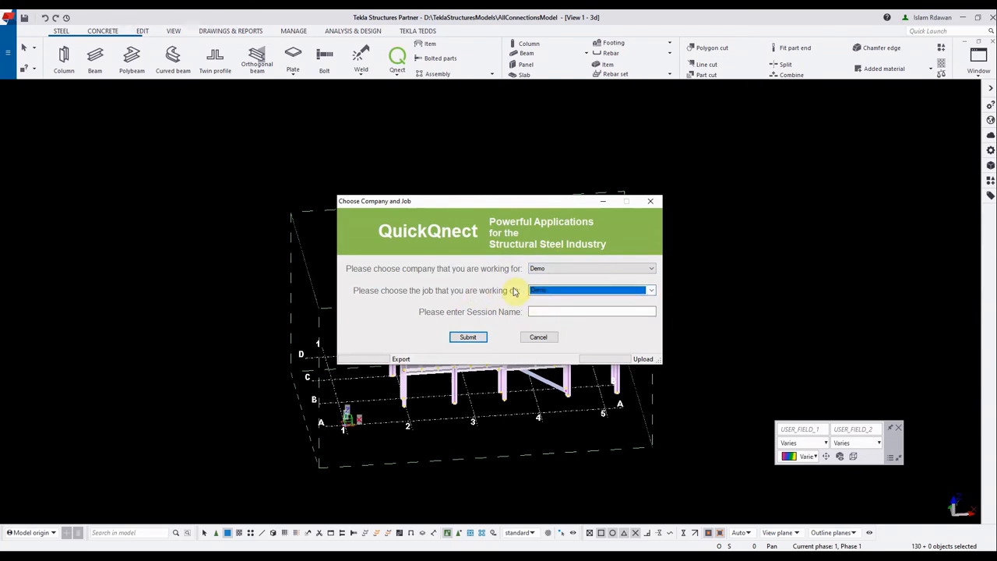
Name the export session Training-Session-2-test and submit the selected members to Qnect
{"action": "left_click", "coordinate": [551, 311]}
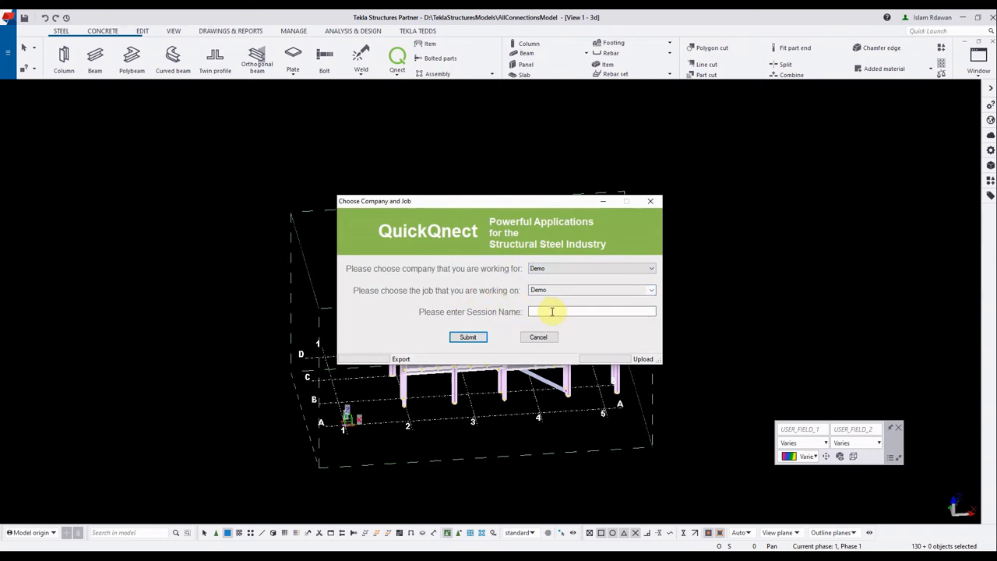
{"action": "type", "text": "Training-Session-2-test"}
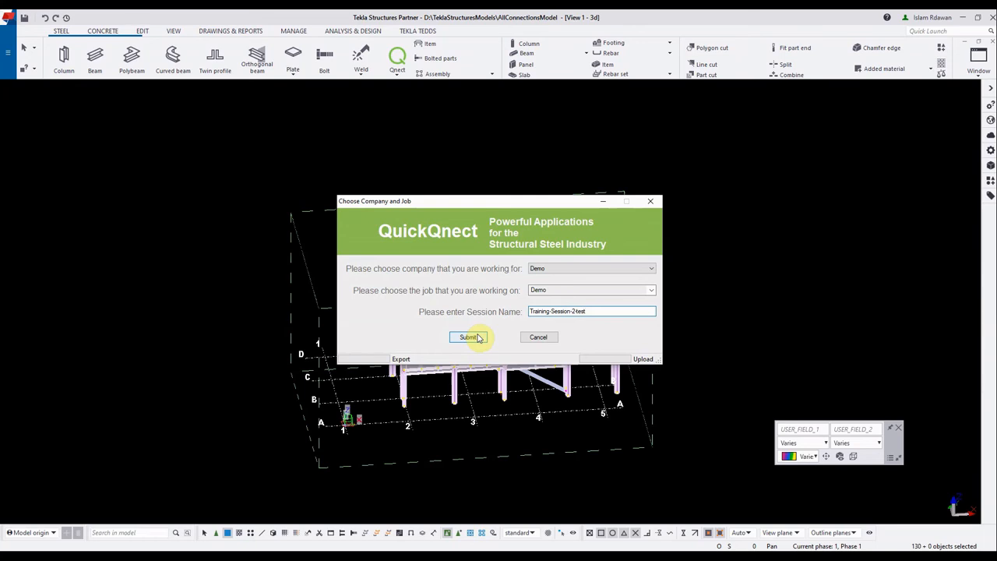
{"action": "left_click_drag", "start_coordinate": [363, 421], "coordinate": [111, 426]}
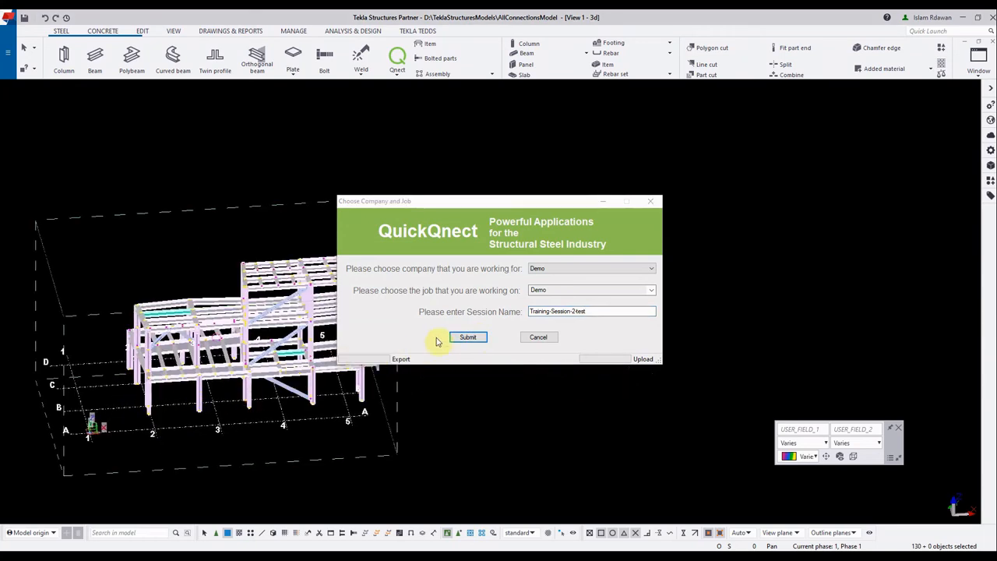
{"action": "left_click", "coordinate": [462, 336]}
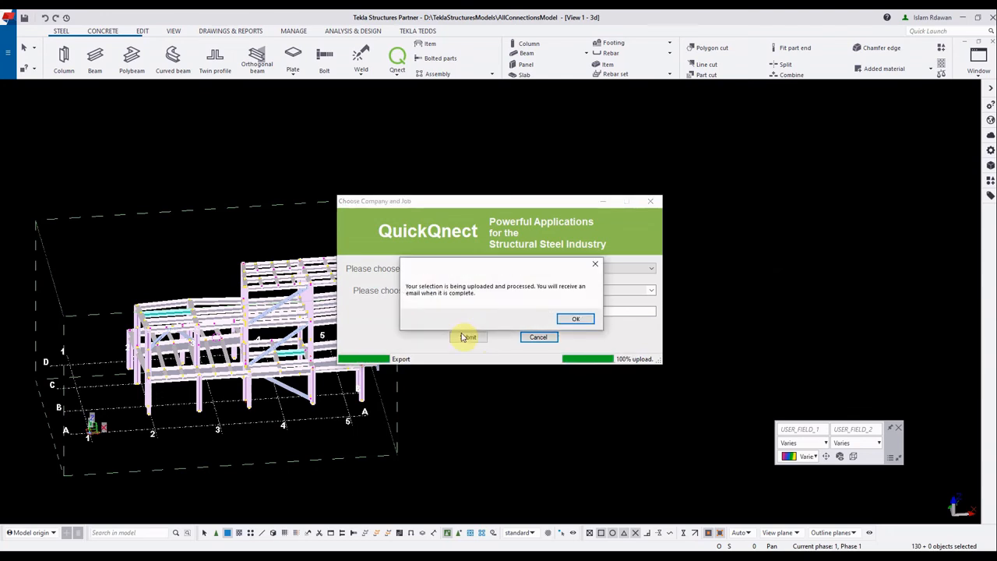
{"action": "left_click", "coordinate": [578, 320]}
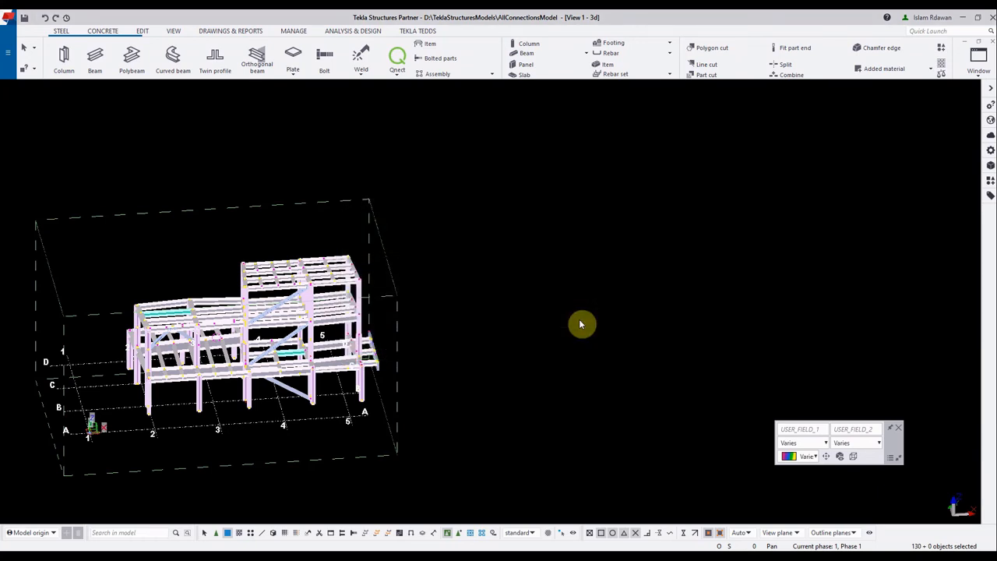
{"action": "left_click_drag", "start_coordinate": [552, 323], "coordinate": [576, 316]}
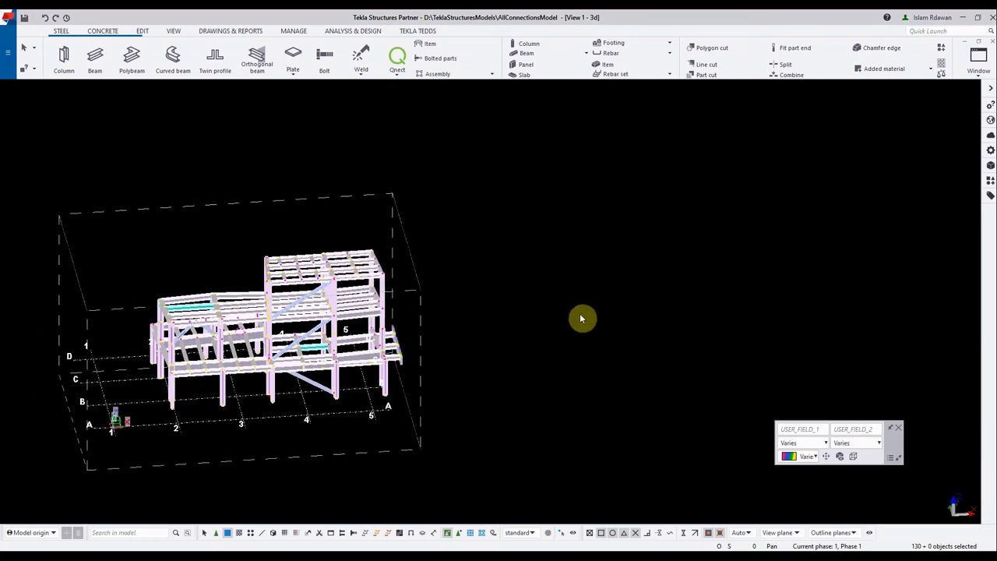
Clear the selection, import the Qnect connections from session Training-Session-2-test of the Demo job, and close the import report
{"action": "left_click", "coordinate": [402, 106]}
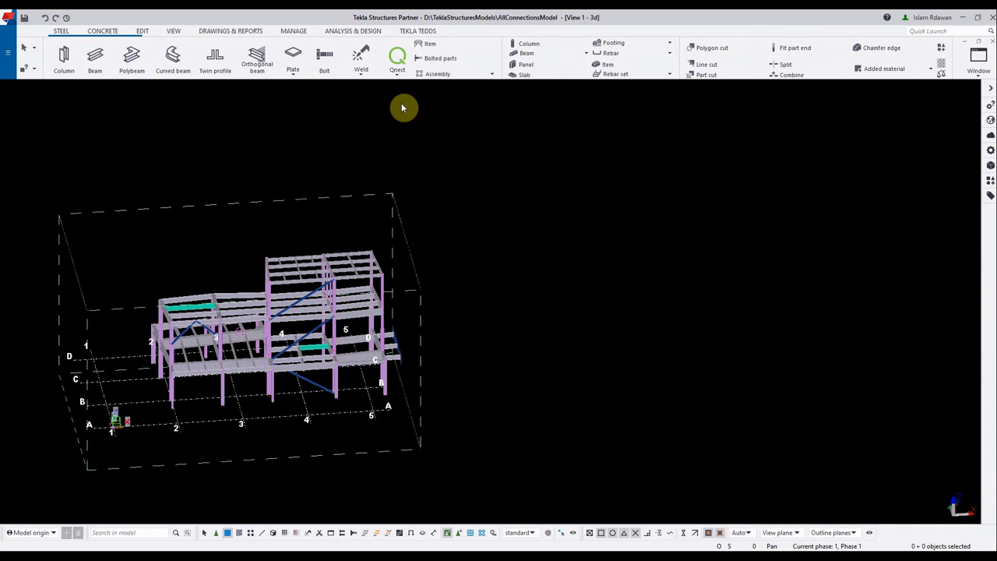
{"action": "left_click", "coordinate": [396, 64]}
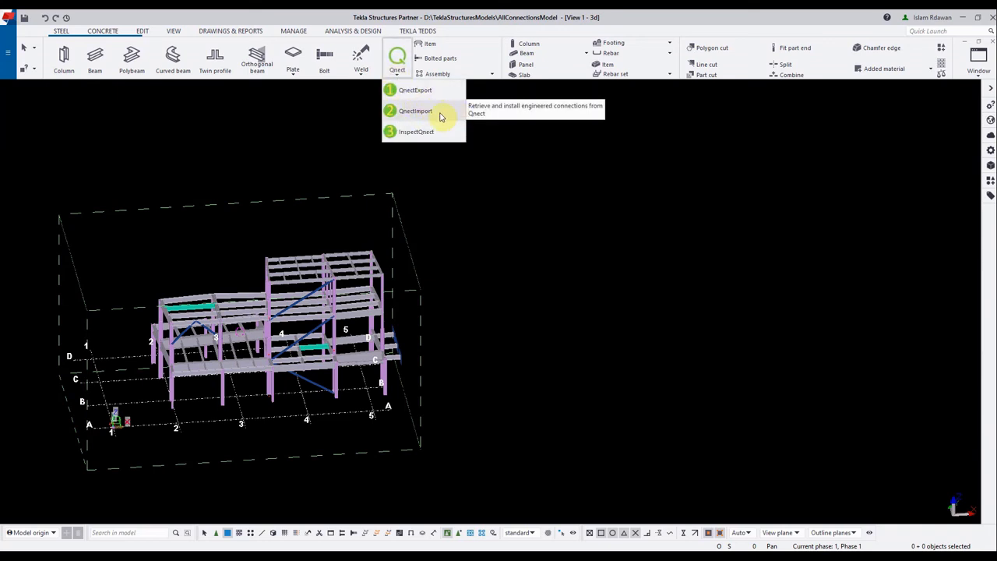
{"action": "left_click", "coordinate": [412, 112]}
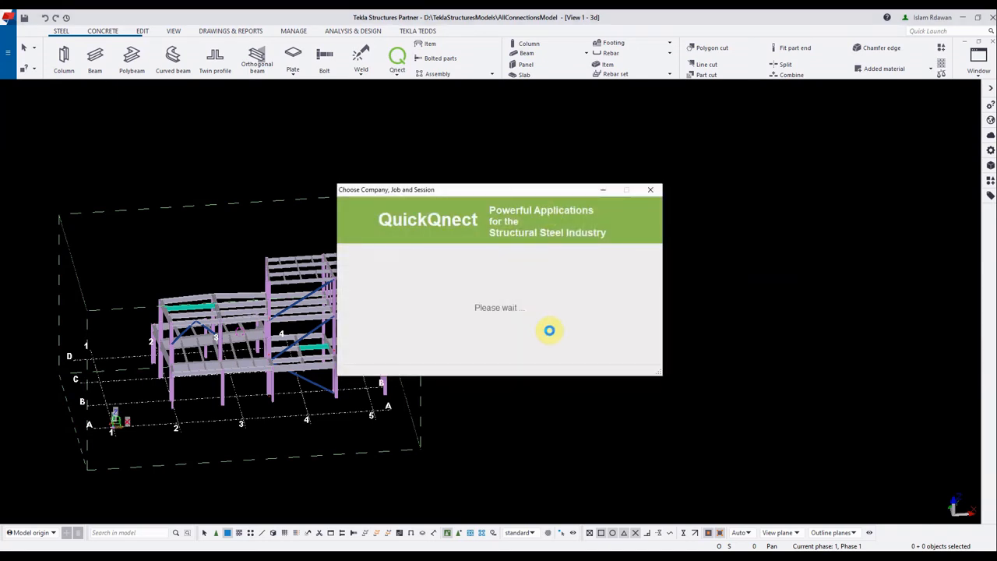
{"action": "left_click", "coordinate": [554, 315]}
{"action": "left_click", "coordinate": [554, 323]}
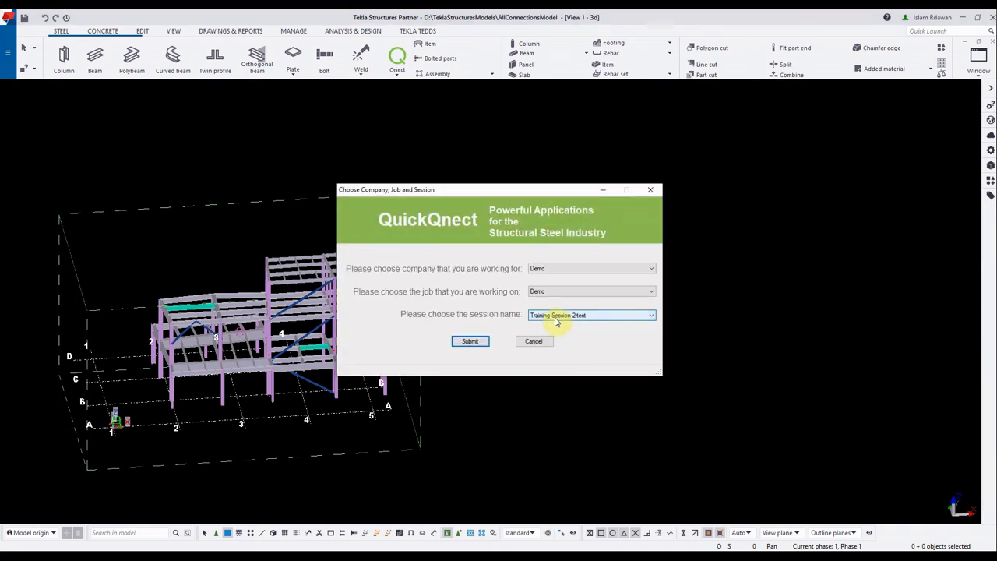
{"action": "left_click", "coordinate": [470, 341]}
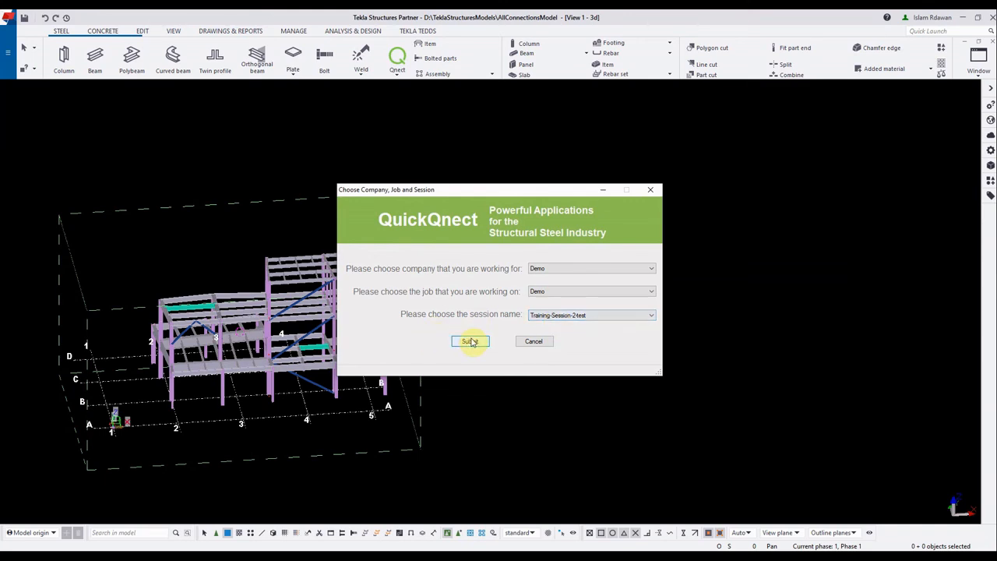
{"action": "left_click", "coordinate": [470, 342]}
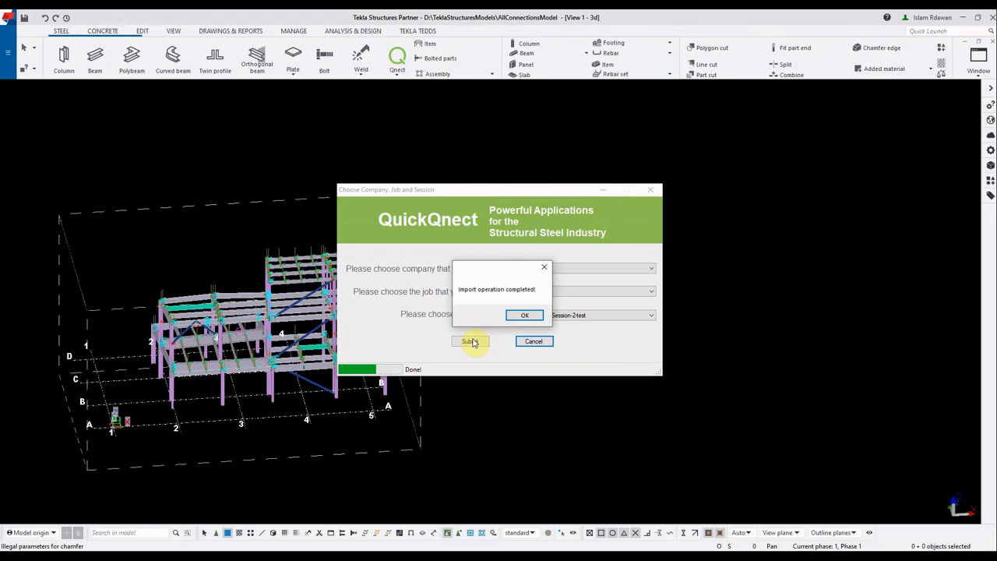
{"action": "left_click", "coordinate": [520, 317]}
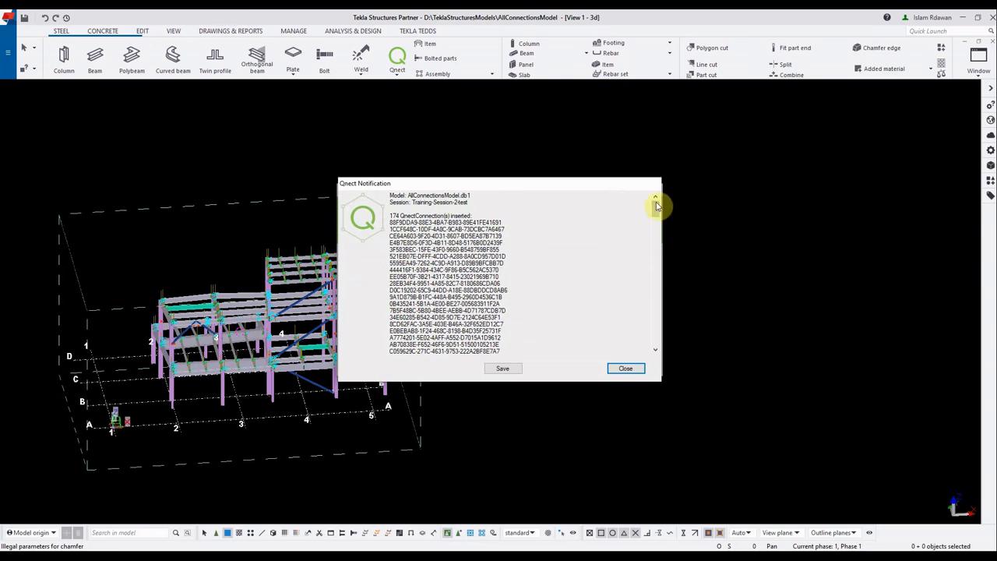
{"action": "mouse_move", "coordinate": [657, 207]}
{"action": "left_mouse_down"}
{"action": "mouse_move", "coordinate": [659, 323]}
{"action": "mouse_move", "coordinate": [645, 218]}
{"action": "mouse_move", "coordinate": [654, 196]}
{"action": "left_mouse_up"}
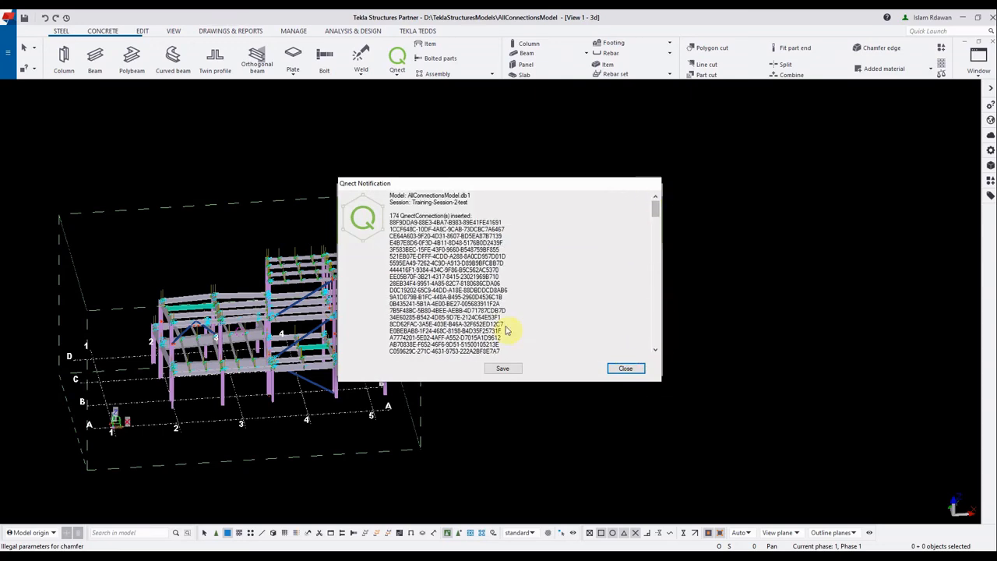
{"action": "left_click", "coordinate": [612, 370]}
Inspect the imported connections close up at the upper roof beams and across the whole structure in the 3D view
{"action": "scroll", "coordinate": [285, 267], "scroll_direction": "up", "scroll_amount": 10}
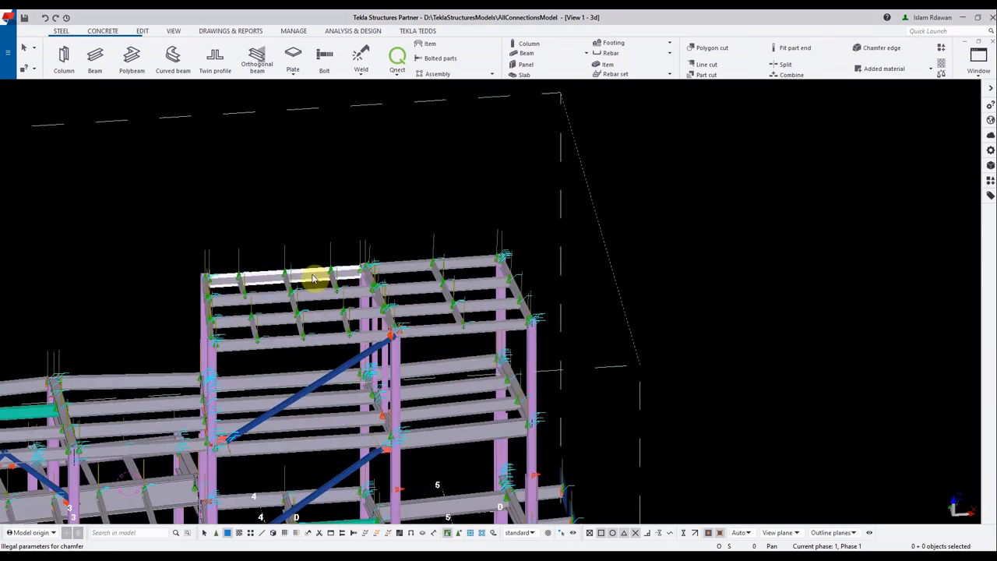
{"action": "scroll", "coordinate": [348, 259], "scroll_direction": "up", "scroll_amount": 3}
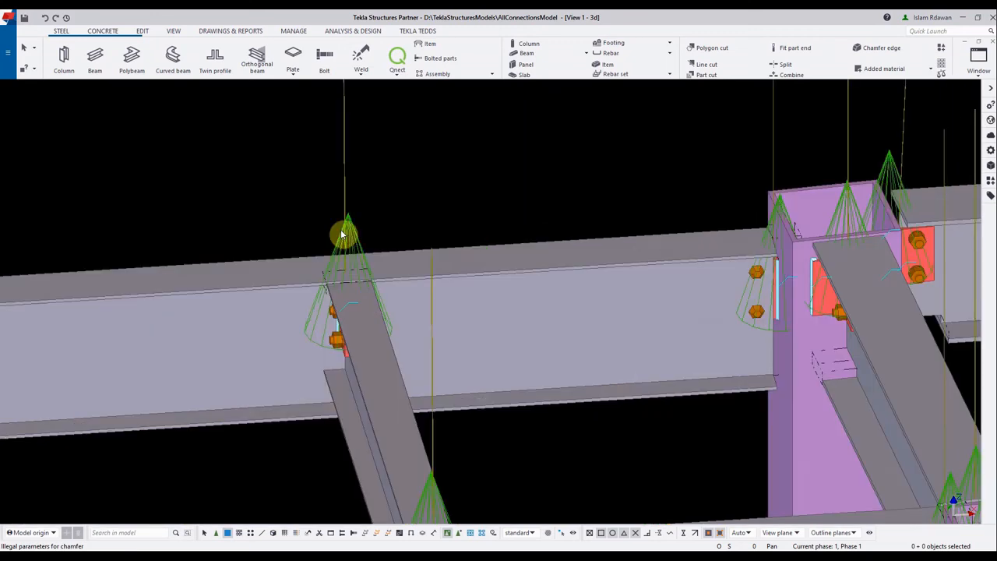
{"action": "scroll", "coordinate": [342, 234], "scroll_direction": "down", "scroll_amount": 8}
{"action": "scroll", "coordinate": [346, 339], "scroll_direction": "down", "scroll_amount": 4}
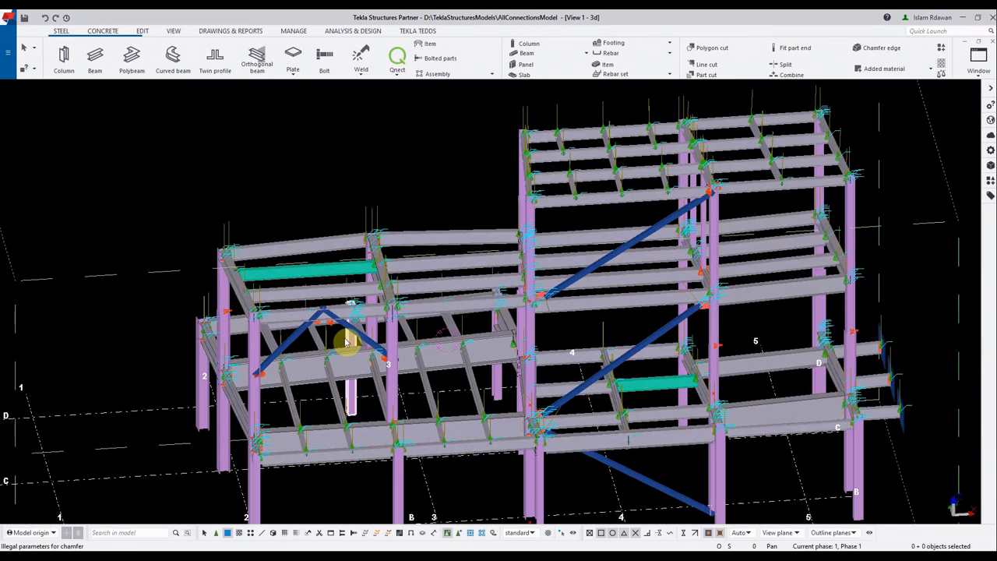
{"action": "left_click_drag", "start_coordinate": [438, 394], "coordinate": [417, 363]}
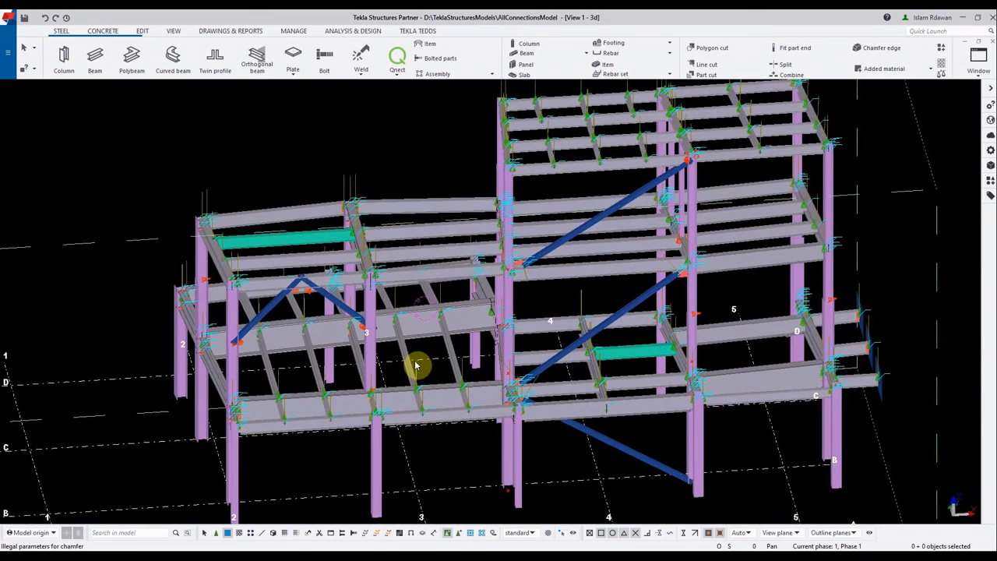